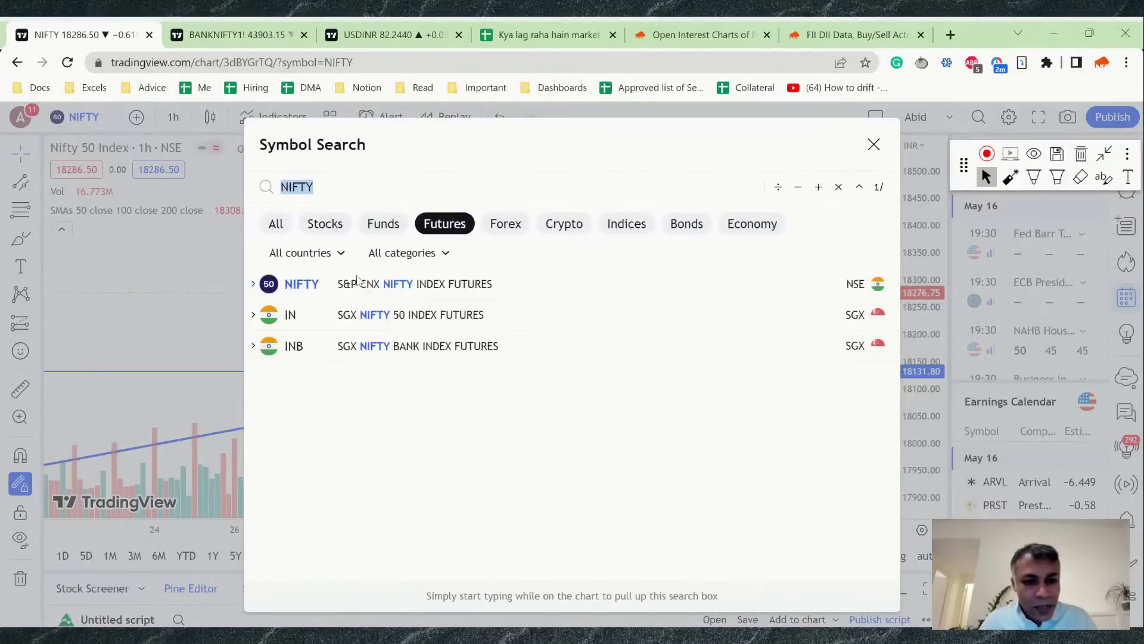
# Step: Close the symbol search and show the Nifty 50 Index chart at the 1-day interval, scaled around the May candles
pyautogui.click(391, 272)
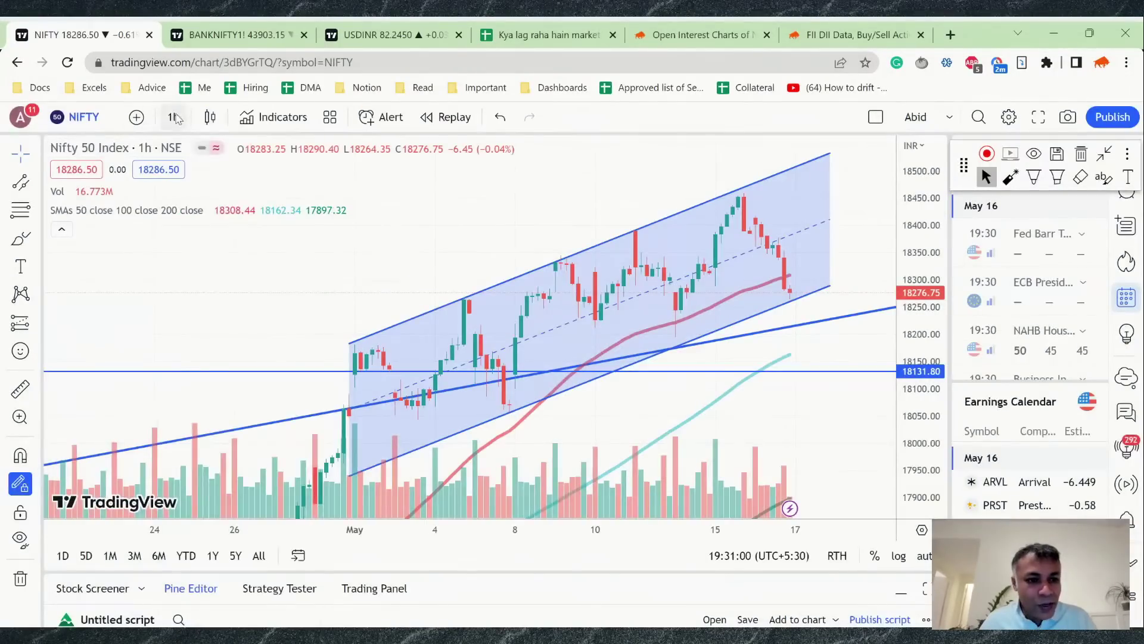
pyautogui.click(173, 117)
pyautogui.click(195, 604)
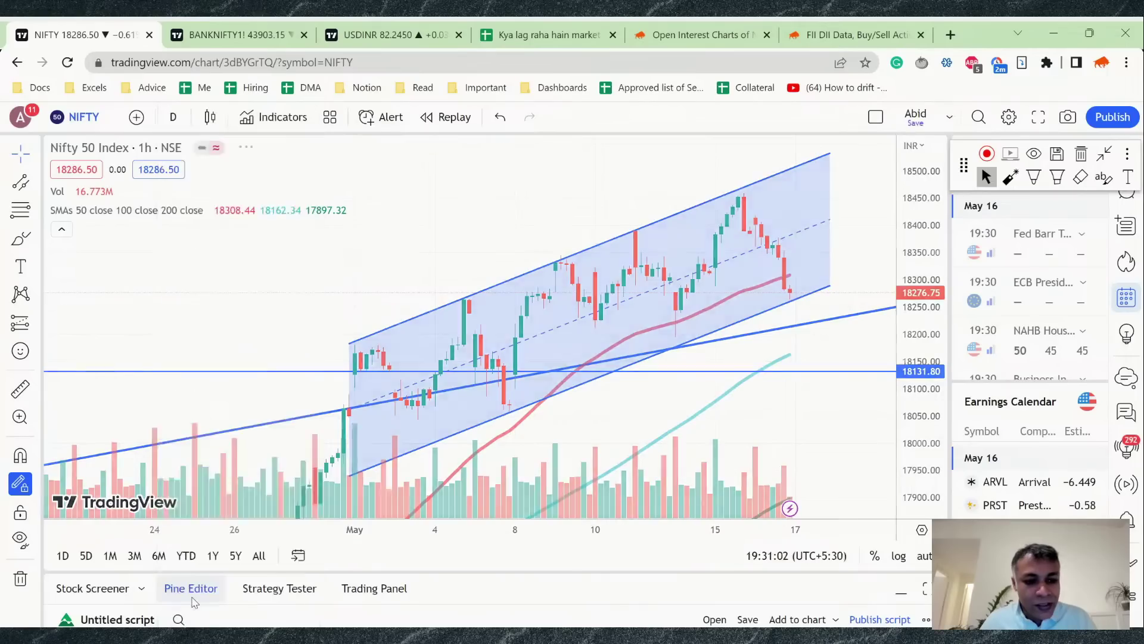
pyautogui.scroll(5, 471, 376)
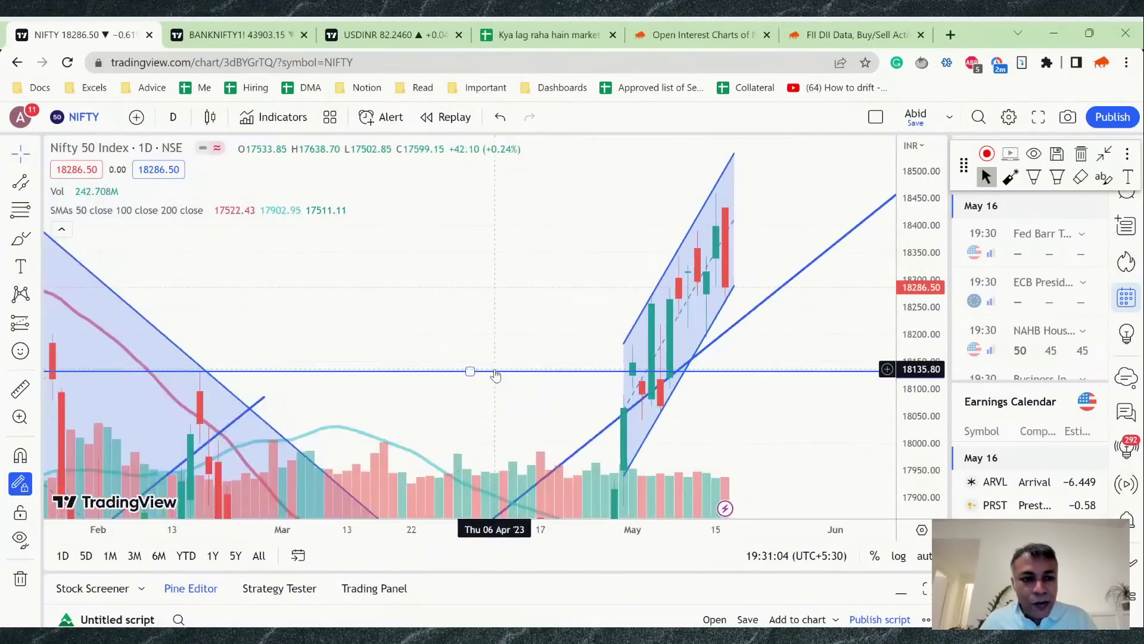
pyautogui.moveTo(920, 322); pyautogui.dragTo(921, 351)
pyautogui.hscroll(3, 731, 352)
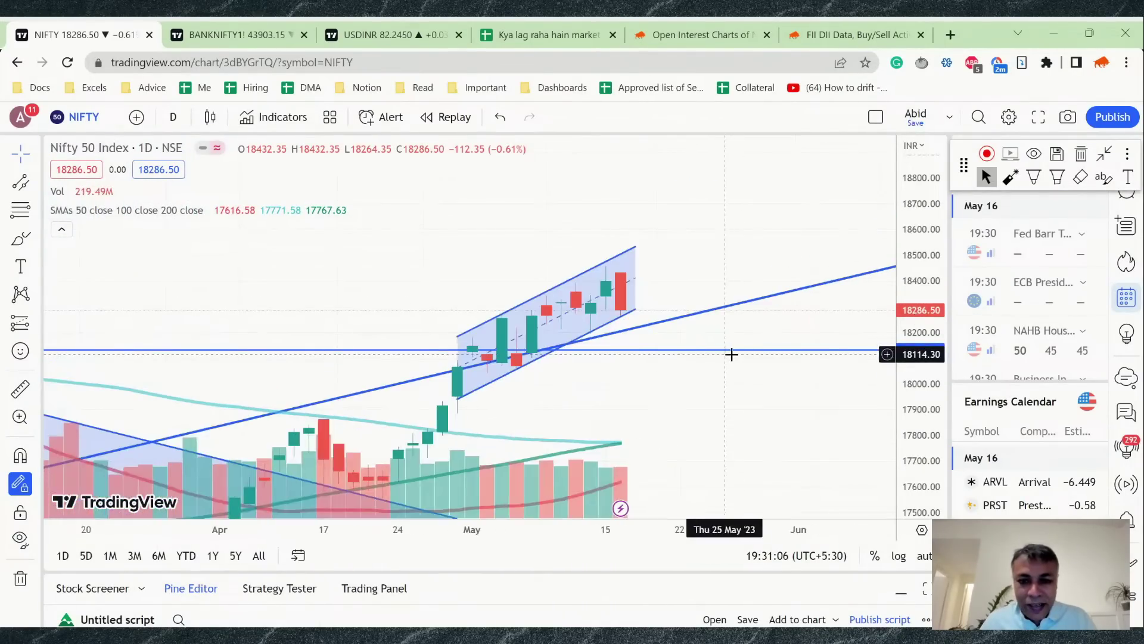
pyautogui.moveTo(933, 304); pyautogui.dragTo(932, 292)
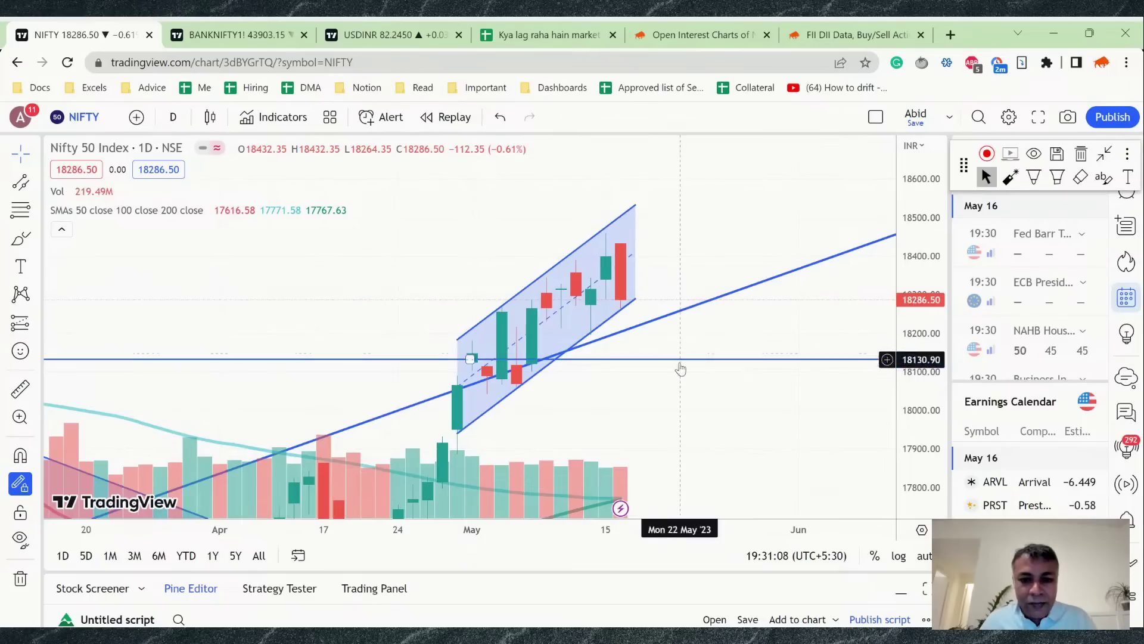
# Step: Load the S&P CNX NIFTY Index Futures chart from NSE and scale it around the May candles
pyautogui.click(76, 117)
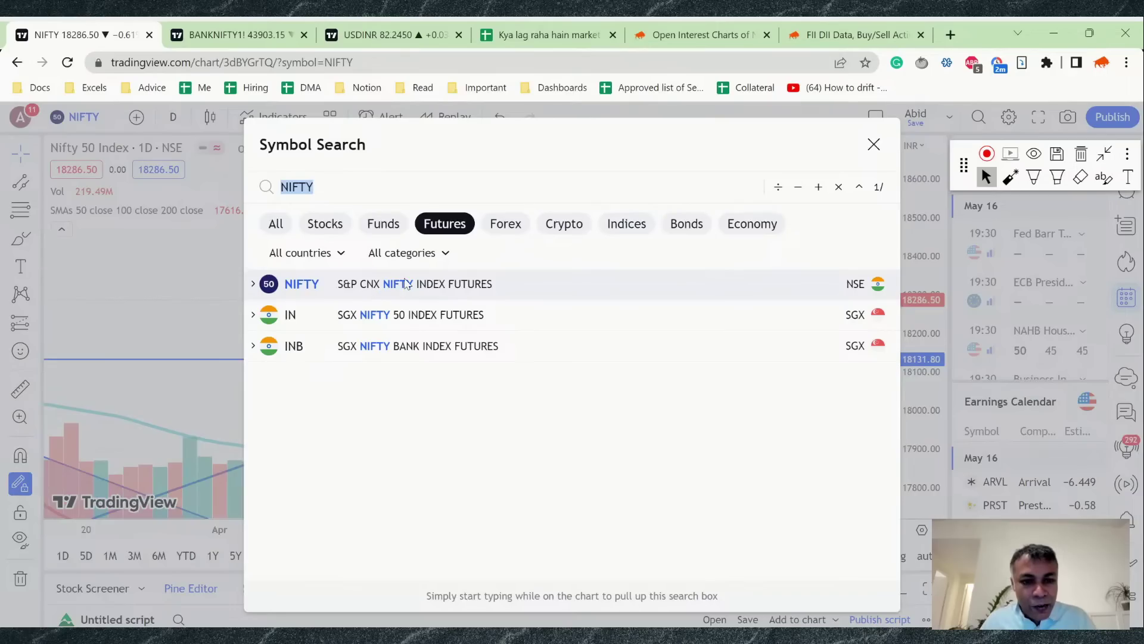
pyautogui.click(407, 284)
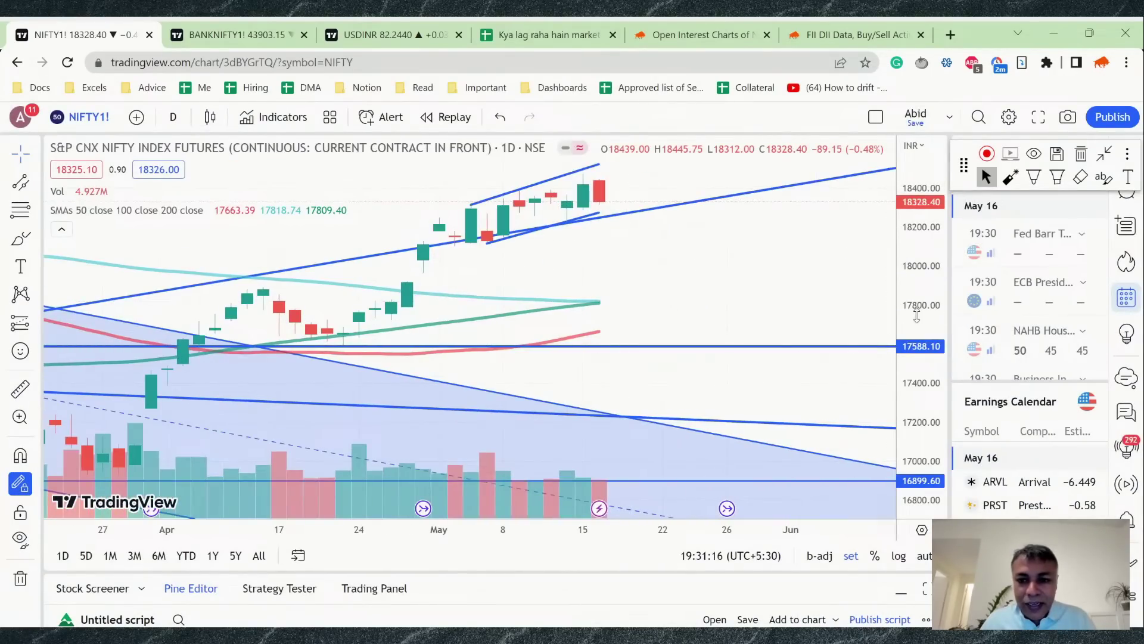
pyautogui.scroll(5, 673, 370)
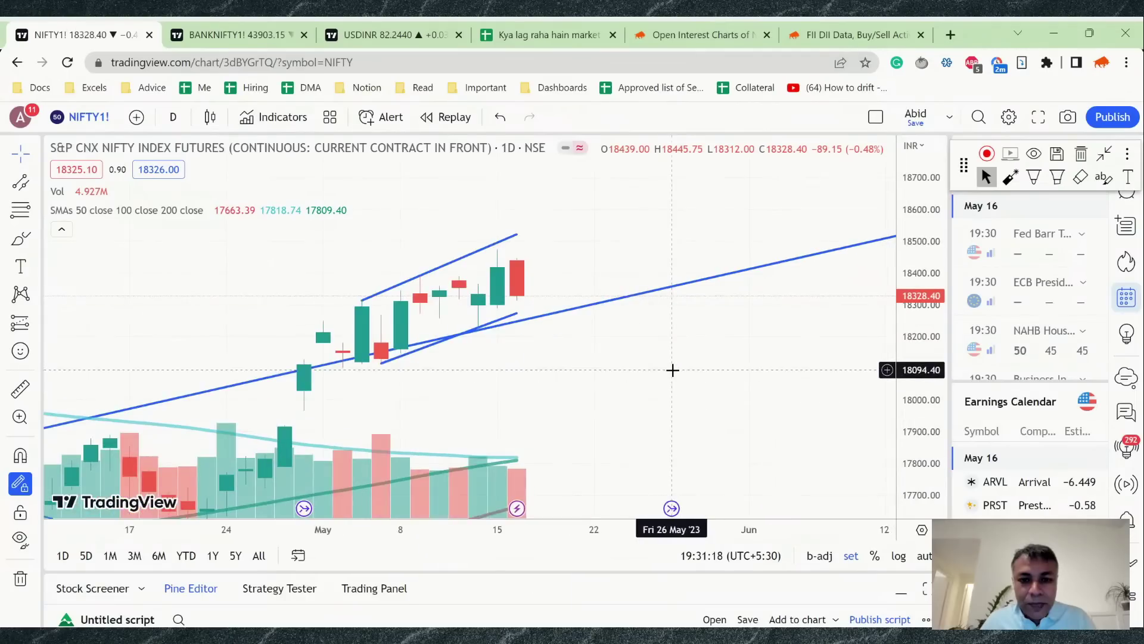
pyautogui.moveTo(920, 381); pyautogui.dragTo(917, 367)
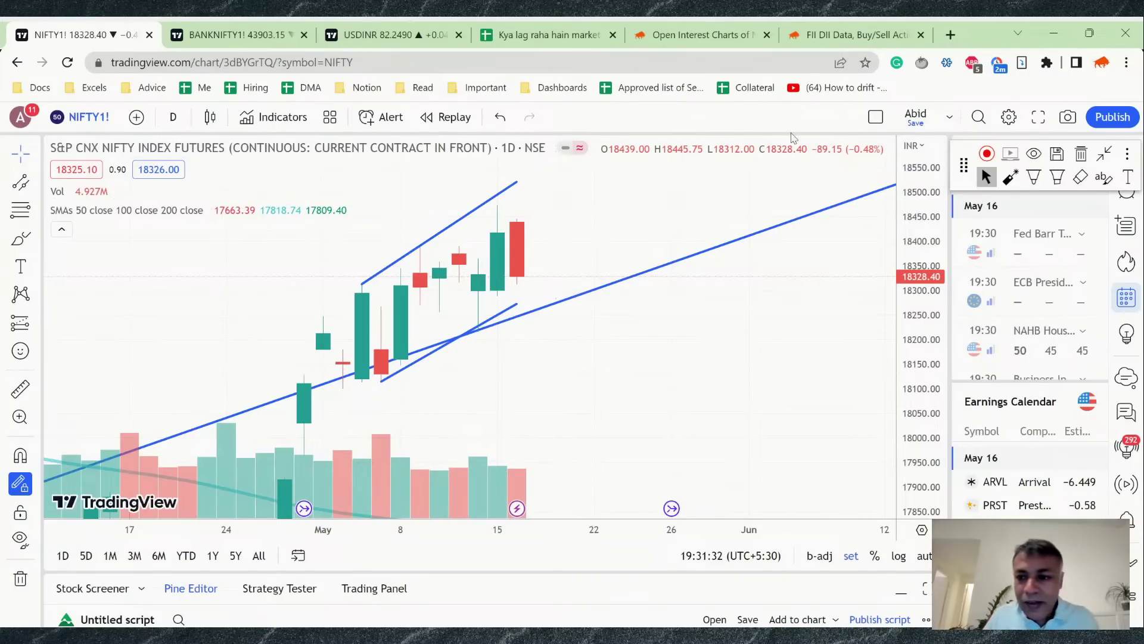
# Step: Mark the high-to-low range of the latest red daily candle with dark red freehand pen strokes beside it
pyautogui.click(1032, 179)
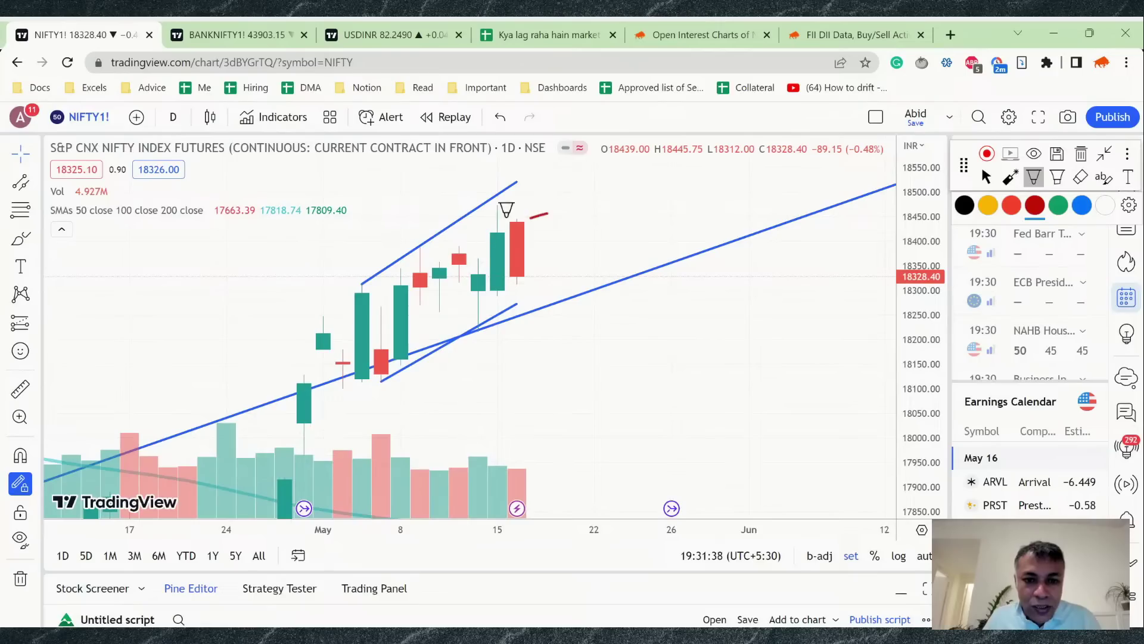
pyautogui.moveTo(530, 219); pyautogui.dragTo(548, 213)
pyautogui.moveTo(548, 279); pyautogui.dragTo(552, 286)
pyautogui.moveTo(522, 282); pyautogui.dragTo(570, 273)
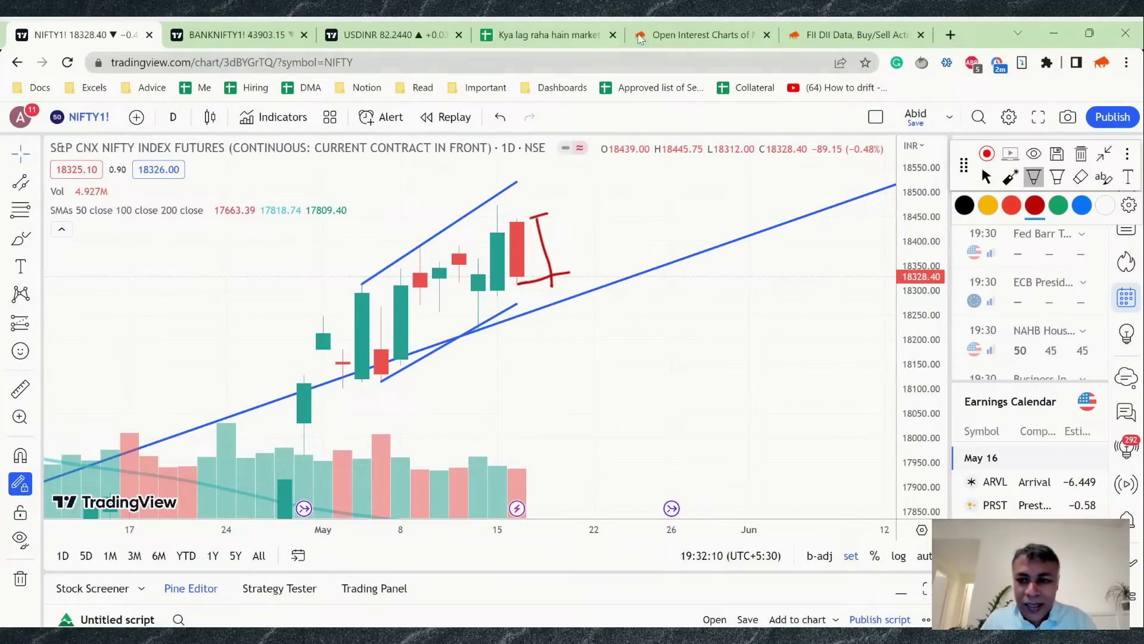
pyautogui.click(984, 177)
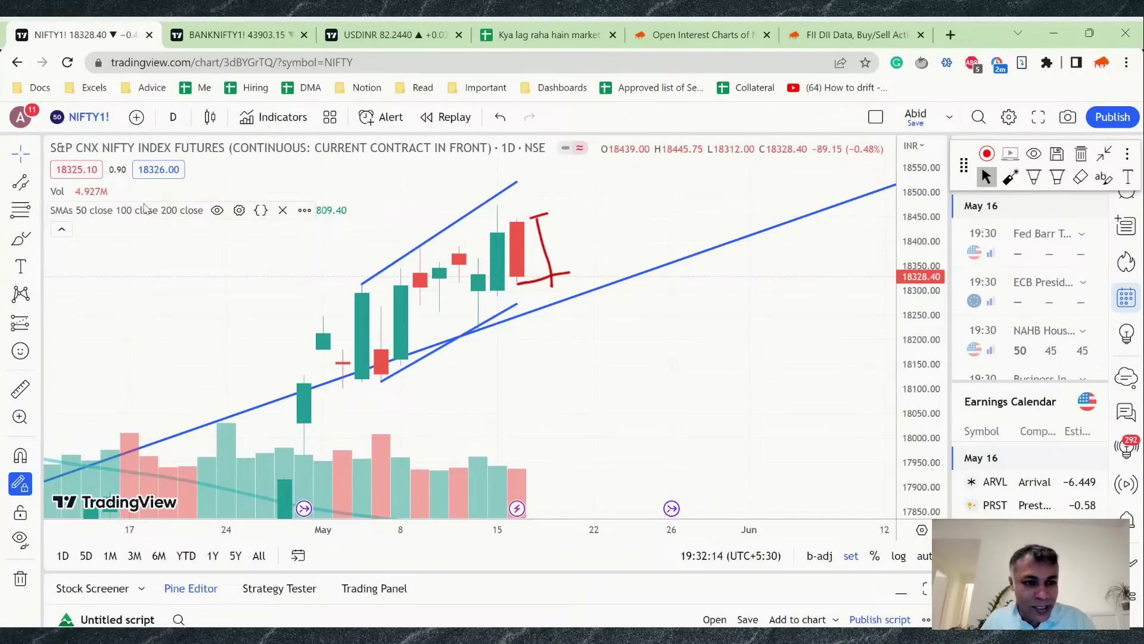
# Step: Set the futures chart to the 1-week interval and erase the dark red pen marks beside the latest candle
pyautogui.click(173, 117)
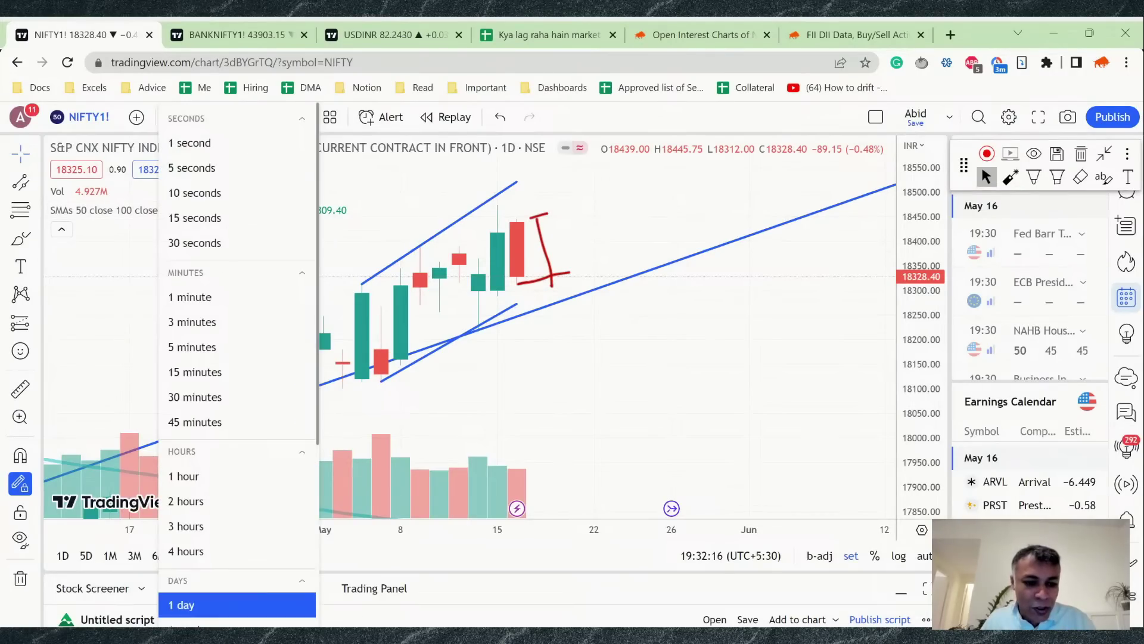
pyautogui.click(237, 623)
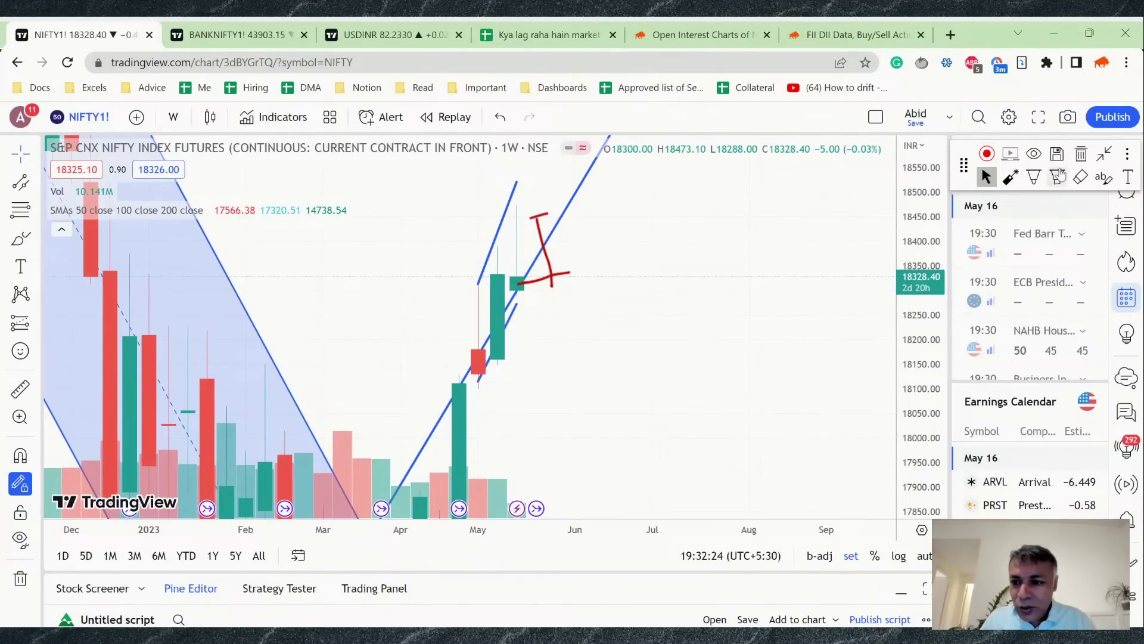
pyautogui.click(1081, 177)
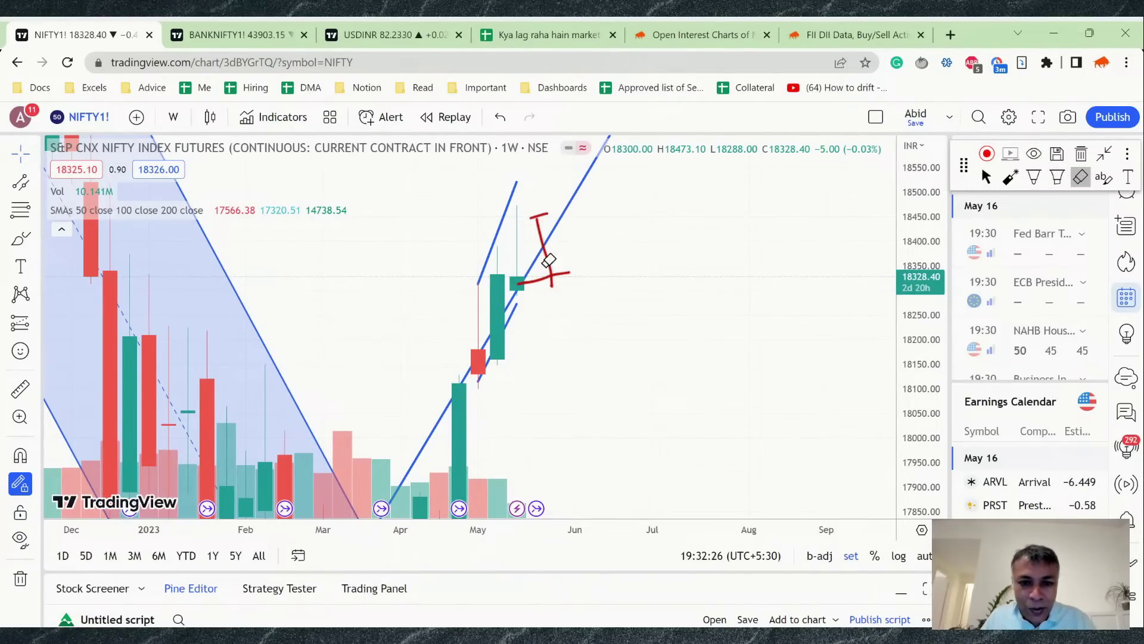
pyautogui.moveTo(547, 254)
pyautogui.mouseDown()
pyautogui.moveTo(557, 265)
pyautogui.moveTo(548, 279)
pyautogui.moveTo(529, 230)
pyautogui.mouseUp()
pyautogui.click(539, 216)
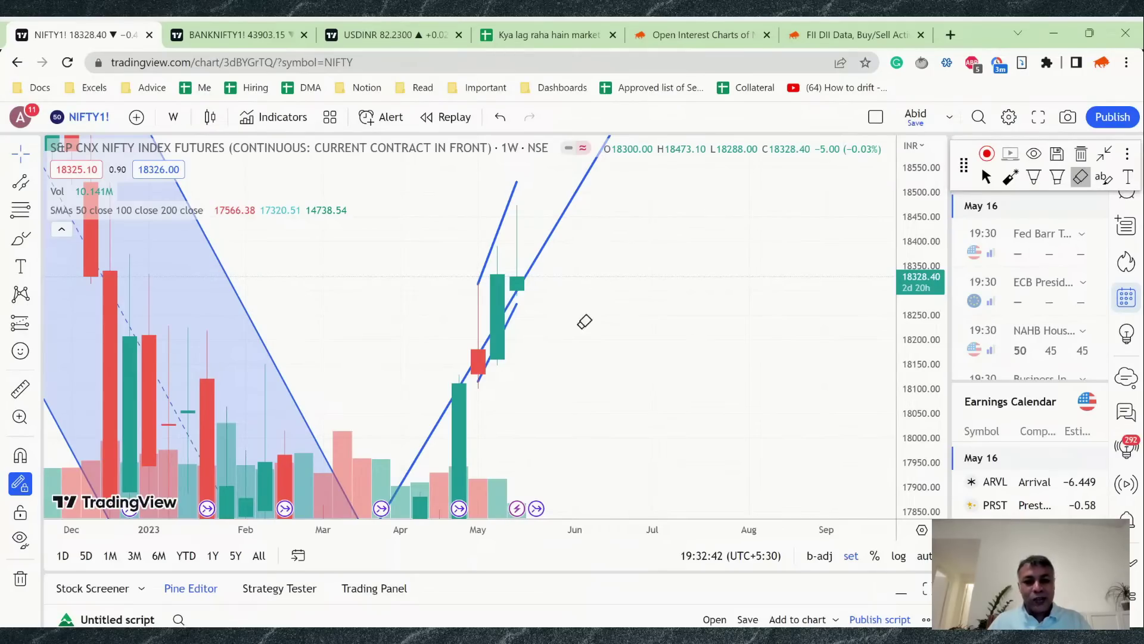
pyautogui.click(986, 178)
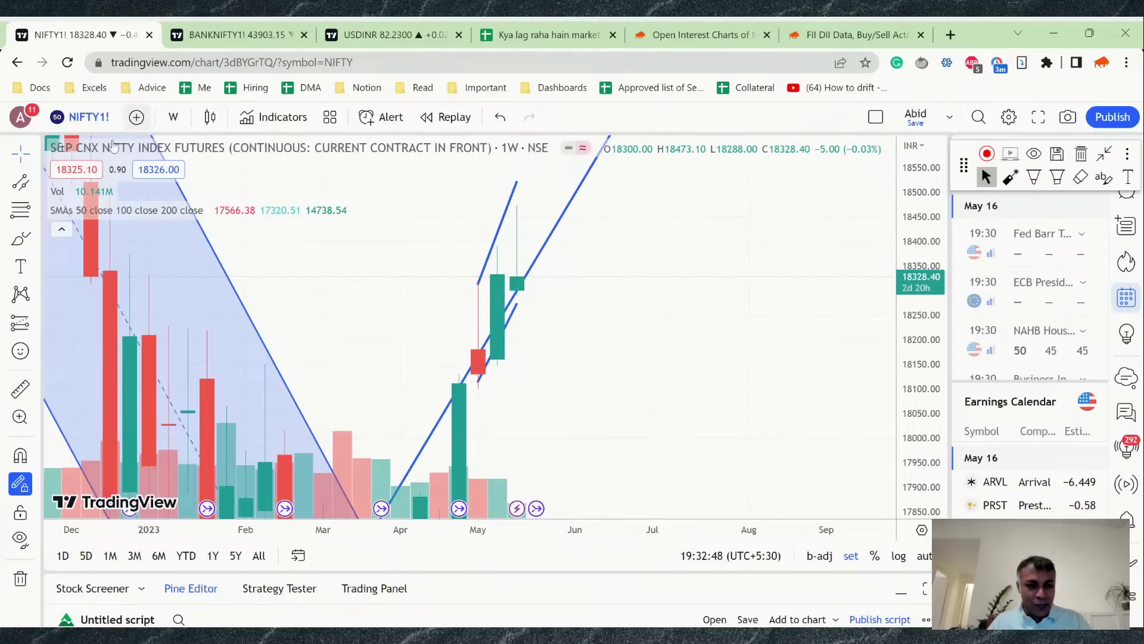
# Step: Set the futures chart to the 1-hour interval, showing the candles from mid-April to 17 May
pyautogui.click(174, 119)
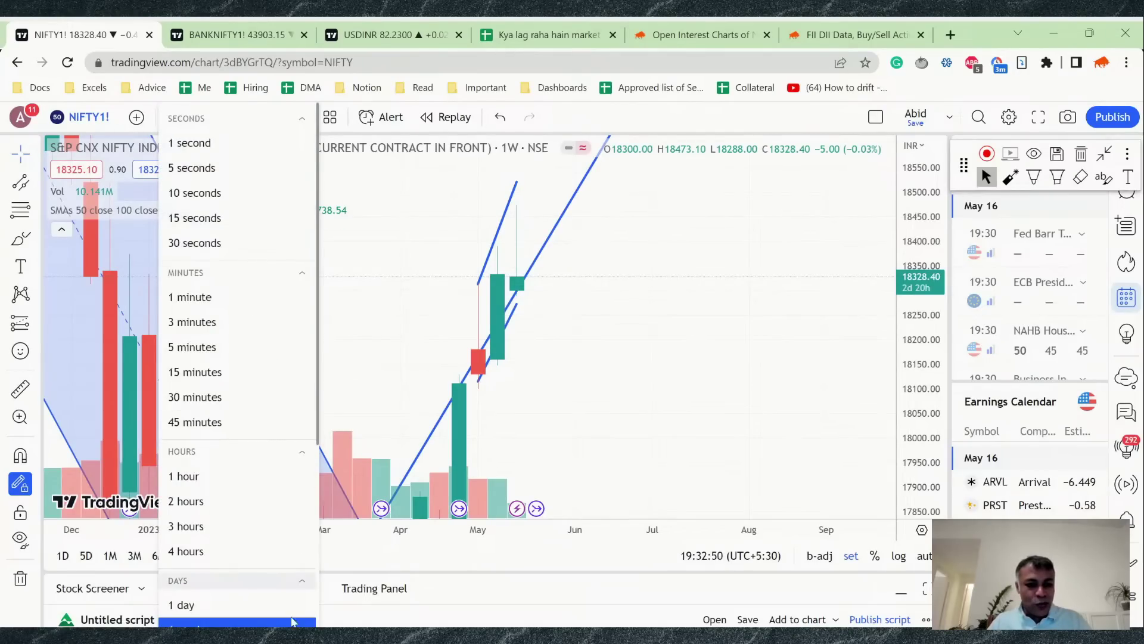
pyautogui.click(188, 475)
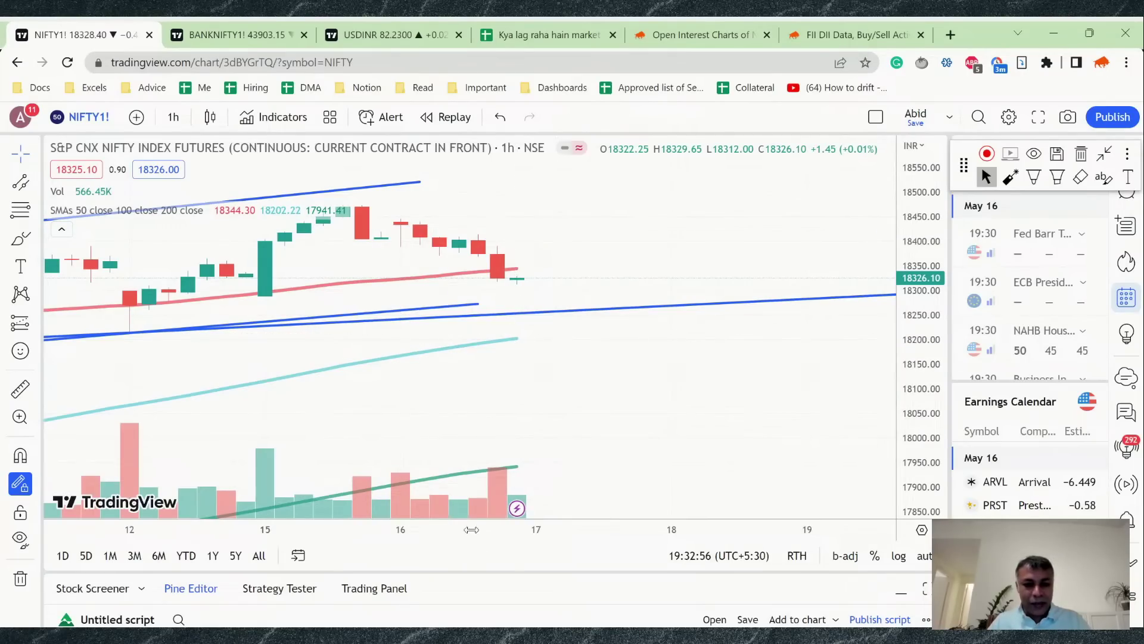
pyautogui.scroll(-5, 476, 528)
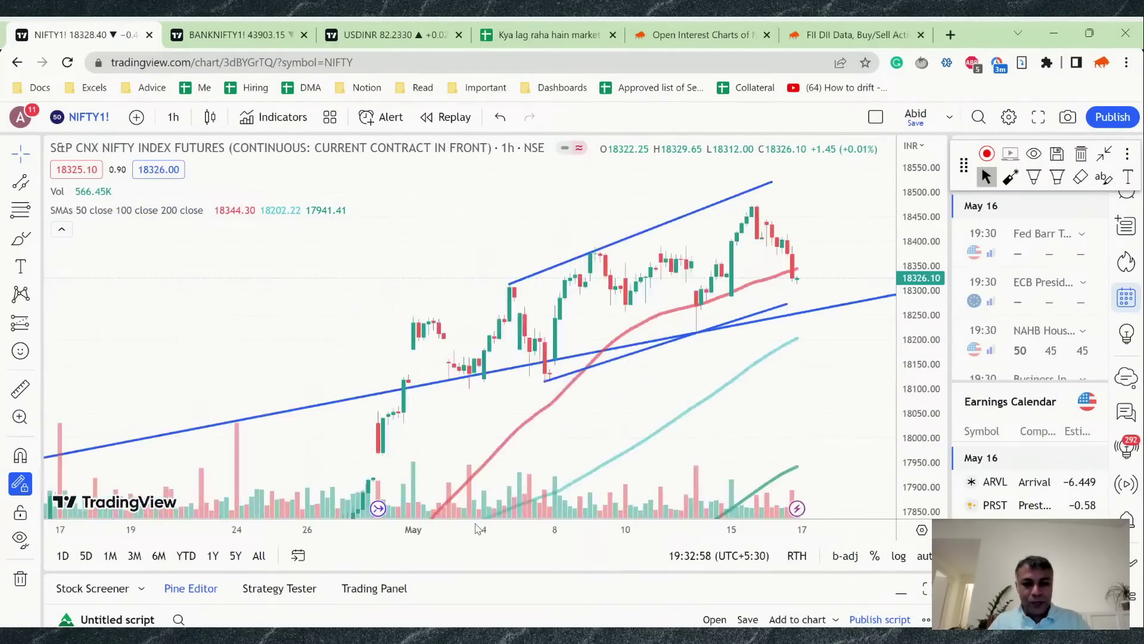
pyautogui.click(785, 306)
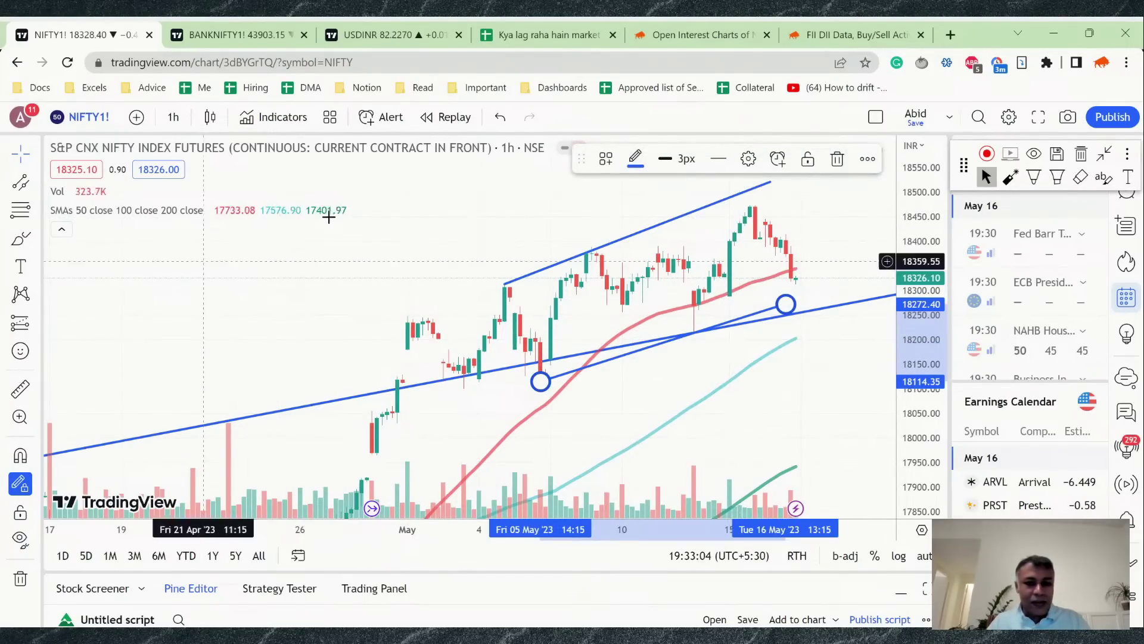
pyautogui.rightClick(787, 304)
pyautogui.press('Escape')
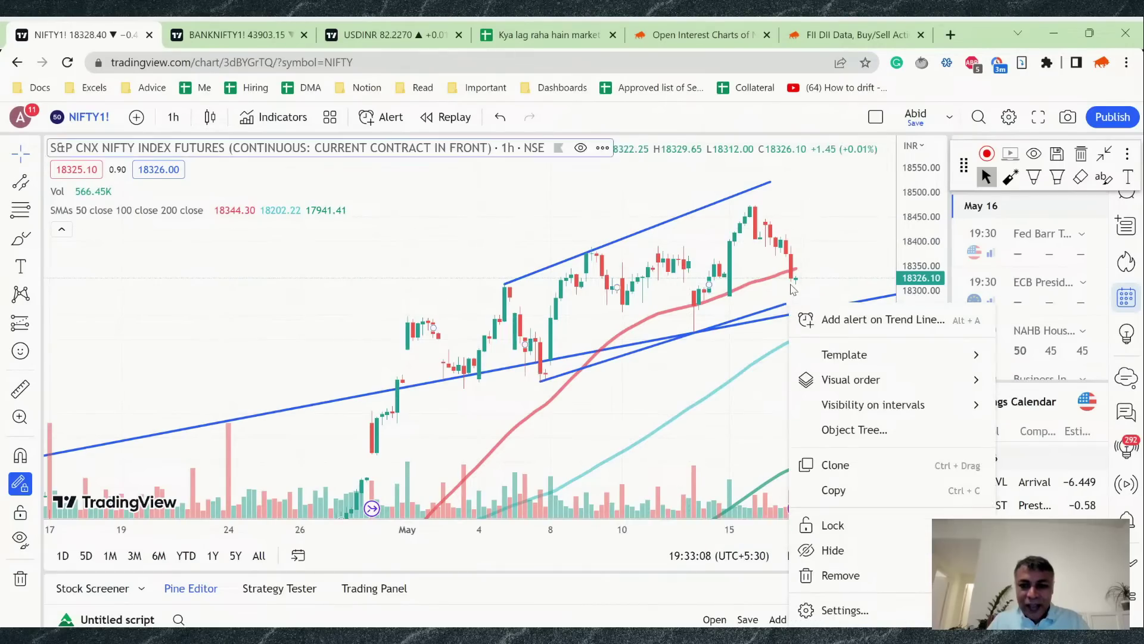
pyautogui.click(786, 304)
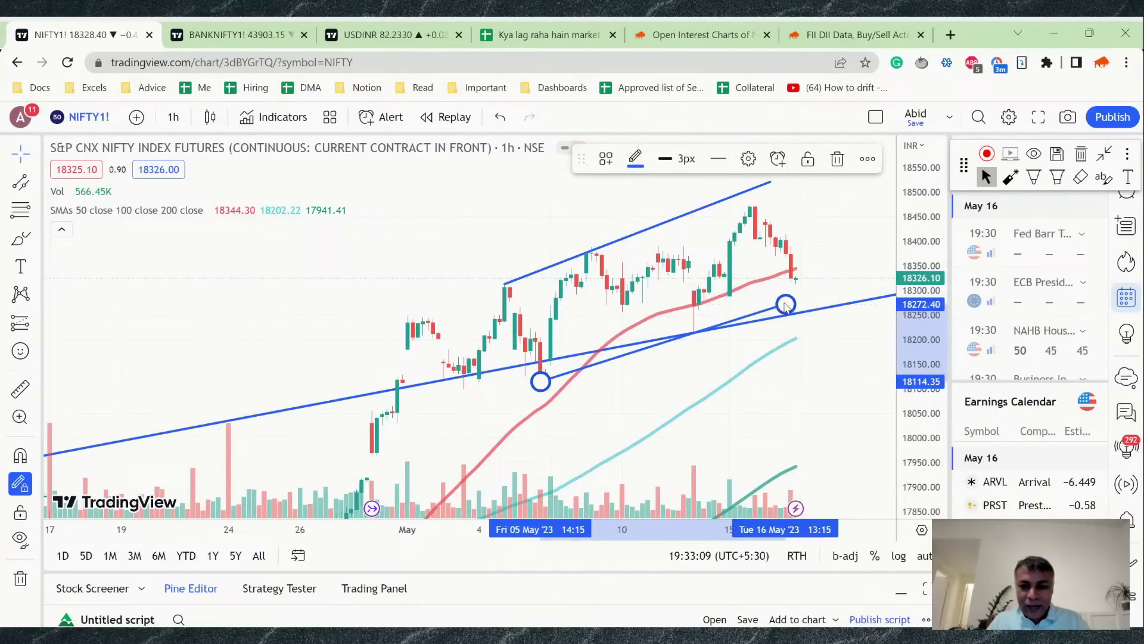
pyautogui.rightClick(786, 305)
pyautogui.click(807, 266)
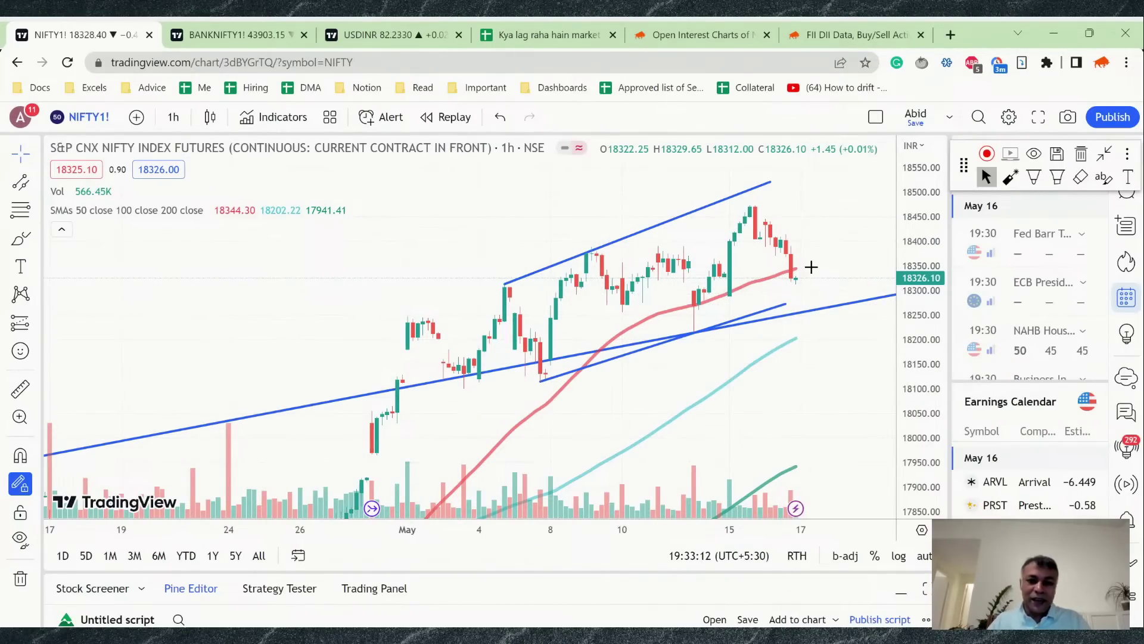
# Step: Extend the short lower trend line past the latest candle and refit the upper one from about 18235 on 28 April to about 18500 on 16 May
pyautogui.moveTo(786, 304); pyautogui.dragTo(843, 285)
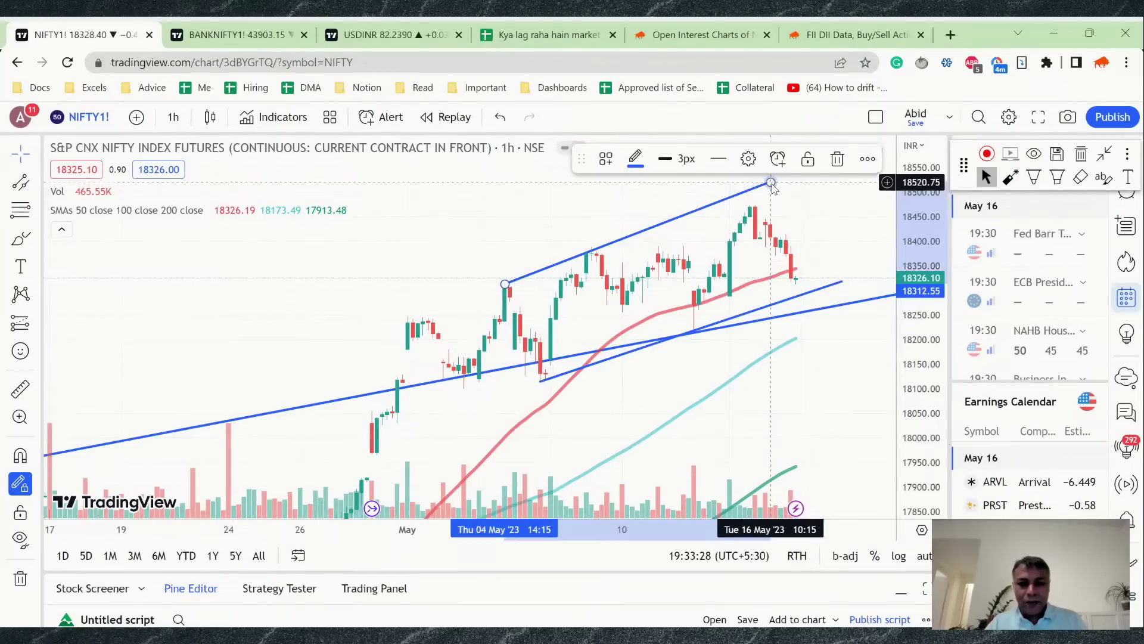
pyautogui.moveTo(771, 182); pyautogui.dragTo(785, 199)
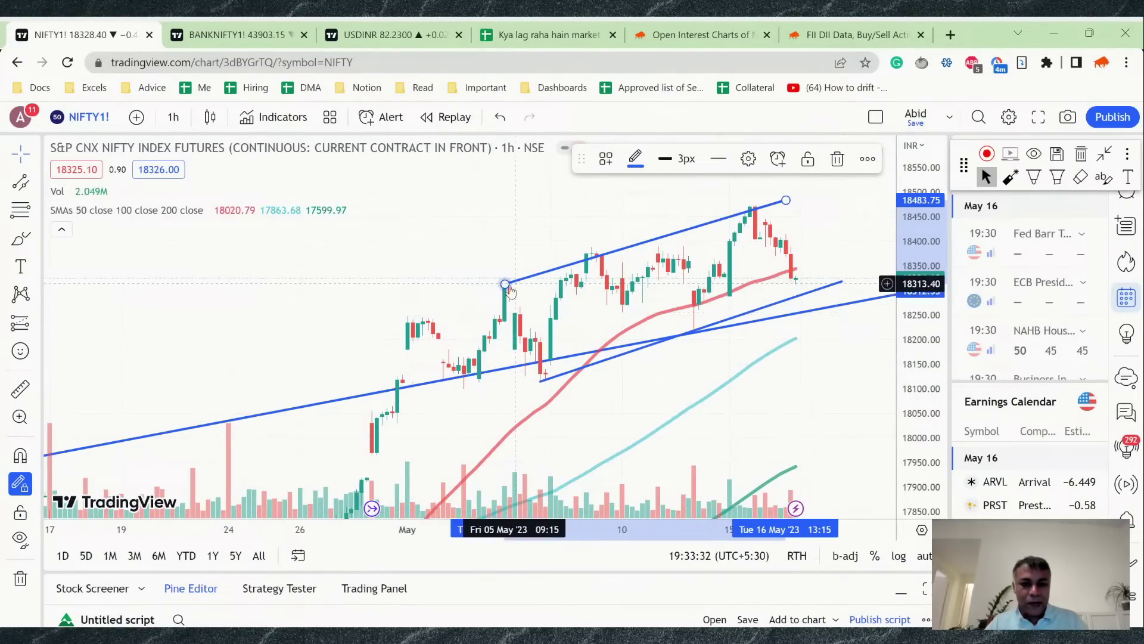
pyautogui.moveTo(505, 285)
pyautogui.mouseDown()
pyautogui.moveTo(460, 288)
pyautogui.moveTo(388, 322)
pyautogui.mouseUp()
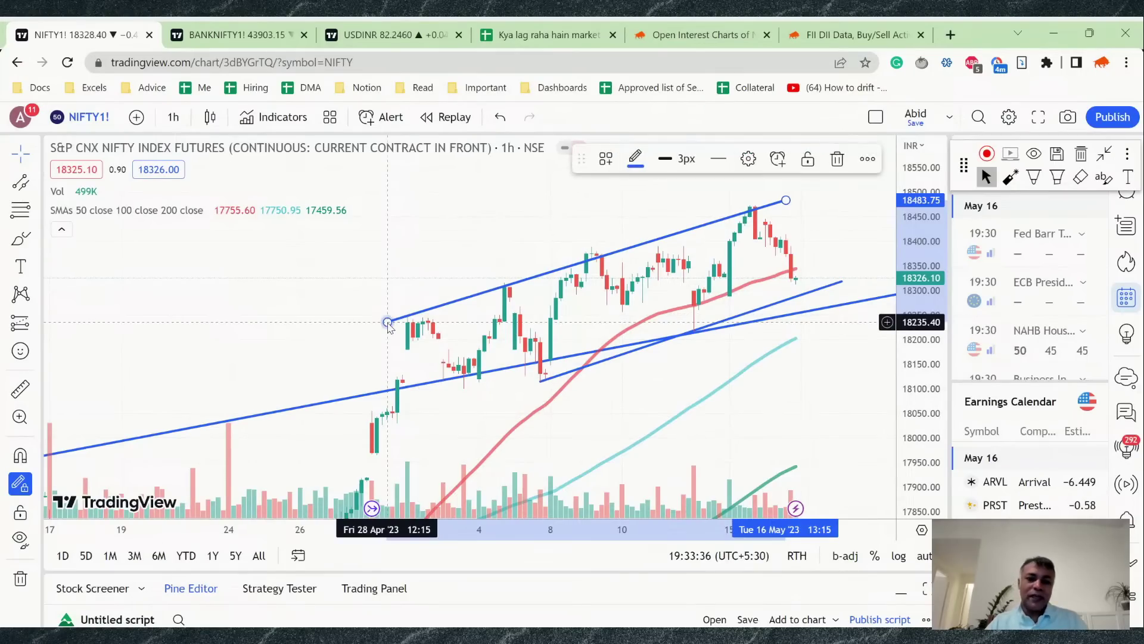
pyautogui.moveTo(787, 205); pyautogui.dragTo(792, 193)
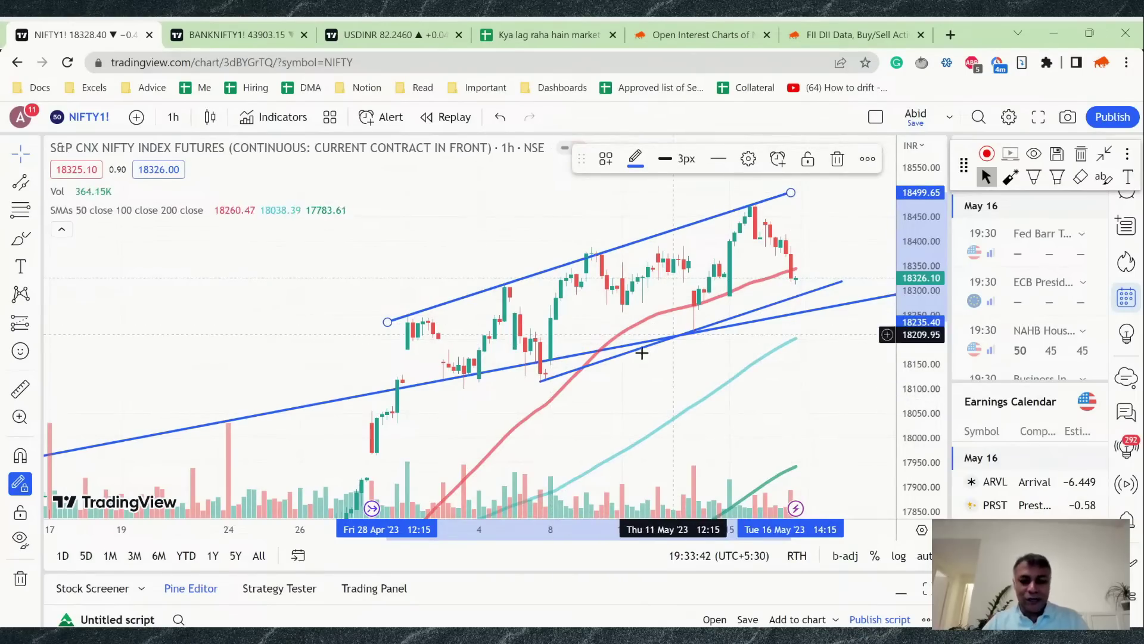
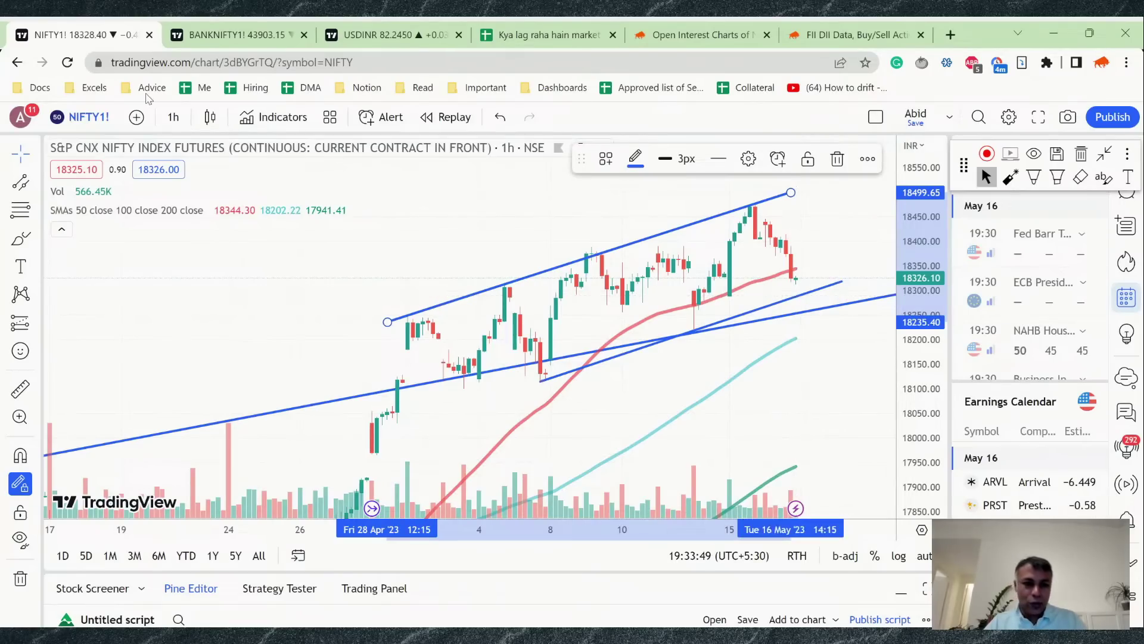
# Step: Review the daily BANKNIFTY futures chart and the daily USDINR chart
pyautogui.click(203, 37)
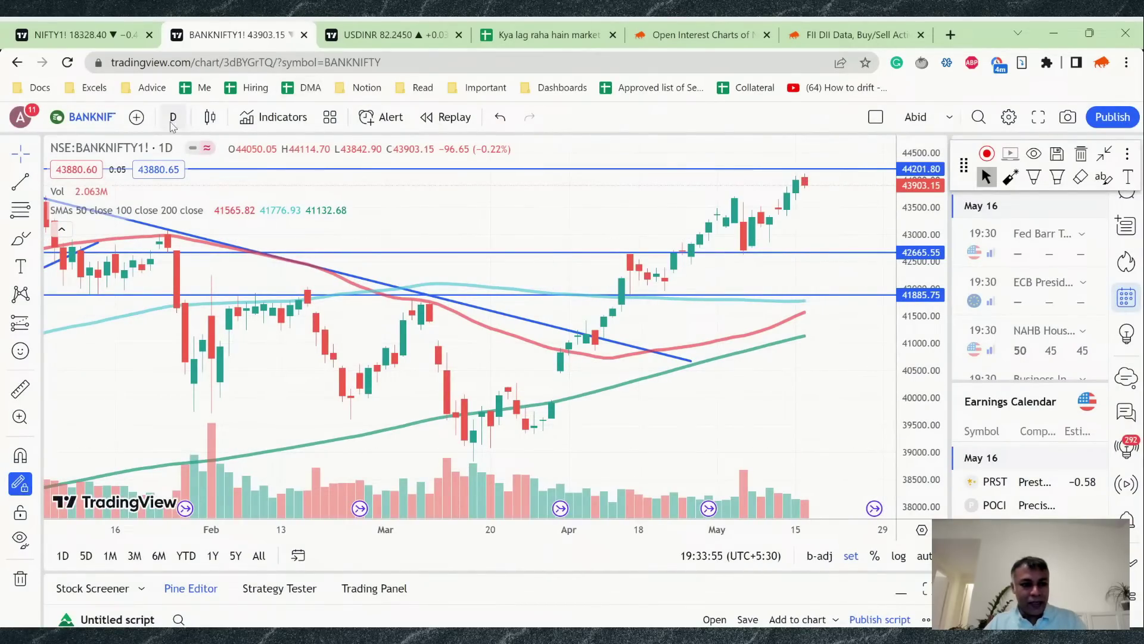
pyautogui.click(379, 28)
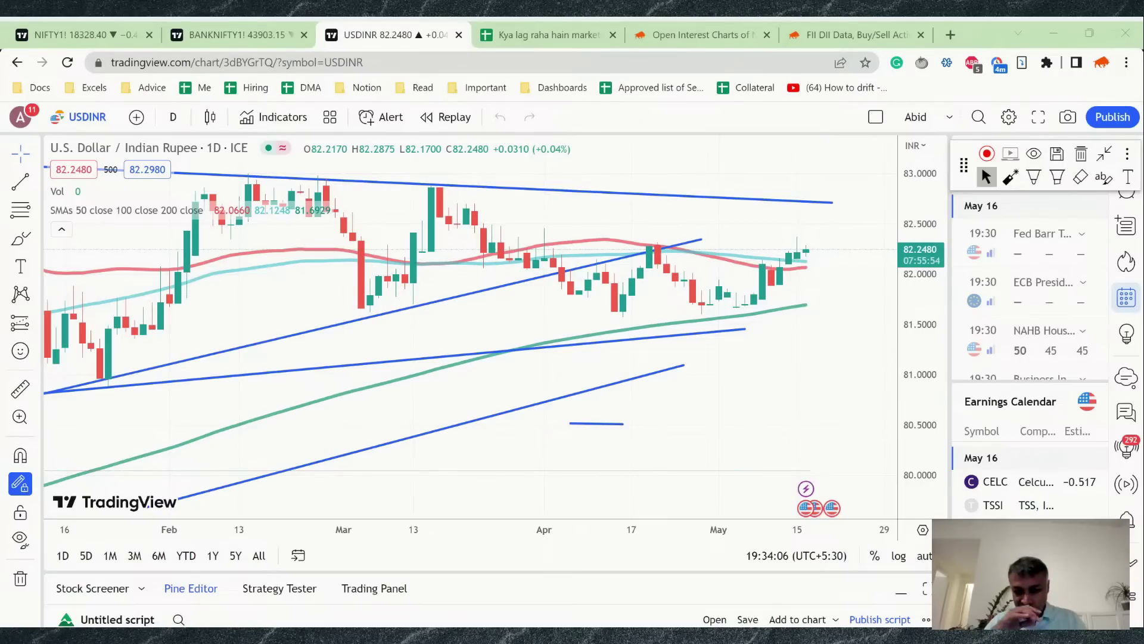
# Step: In the notes spreadsheet, add the line "NIFTY is nearing channel support in 1hr timeframe" to the 17-May Chart note
pyautogui.click(529, 27)
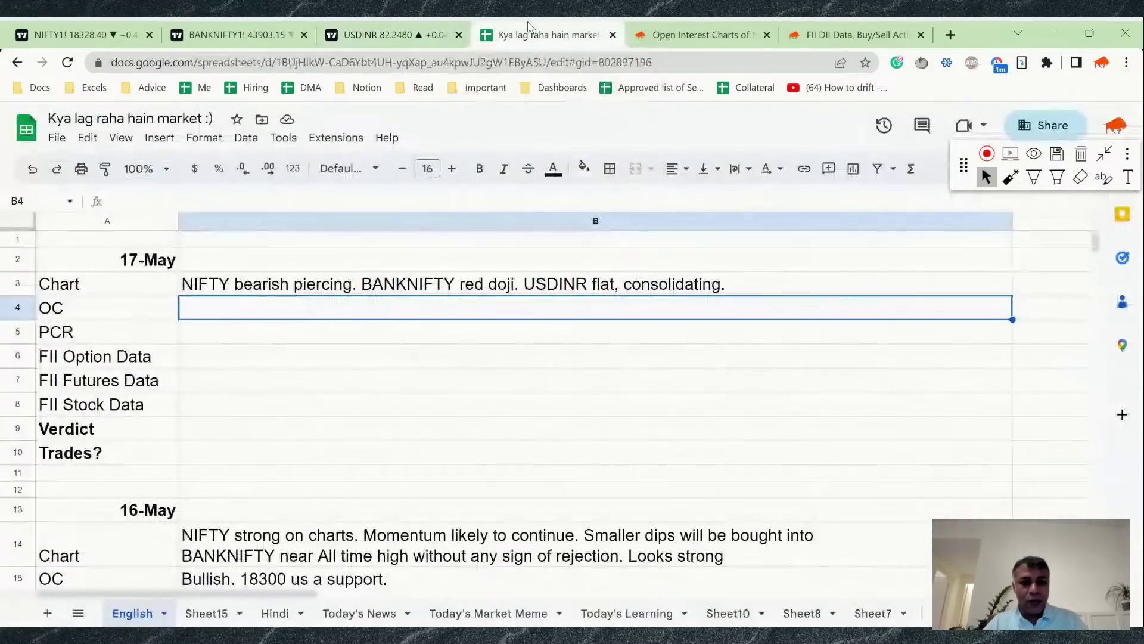
pyautogui.click(384, 291)
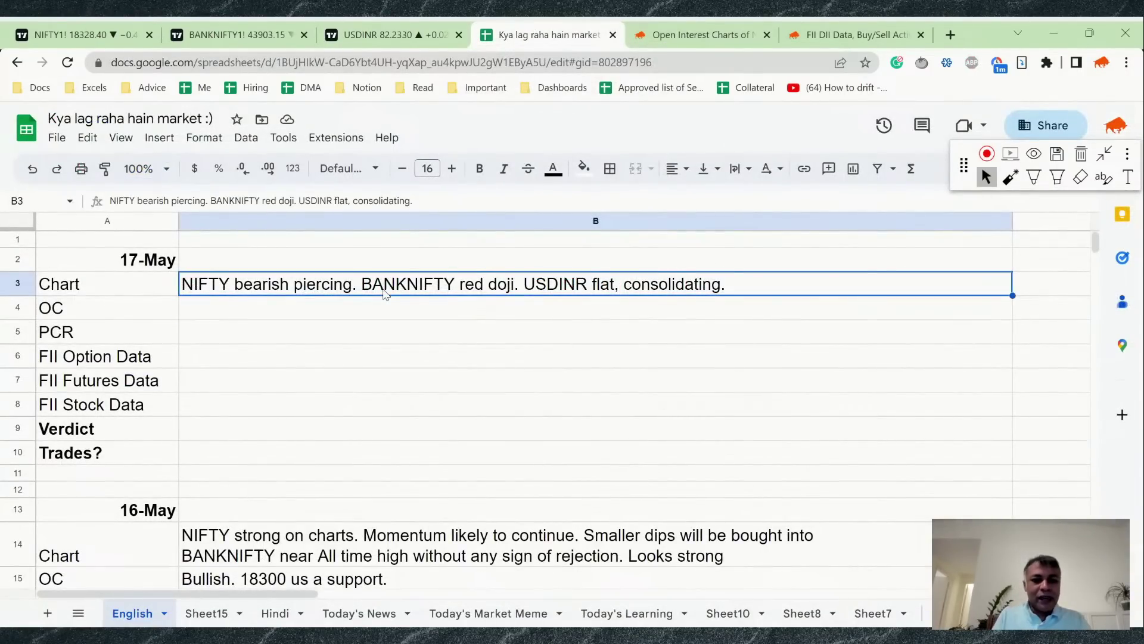
pyautogui.doubleClick(384, 291)
pyautogui.press('Right')
pyautogui.press('Right')
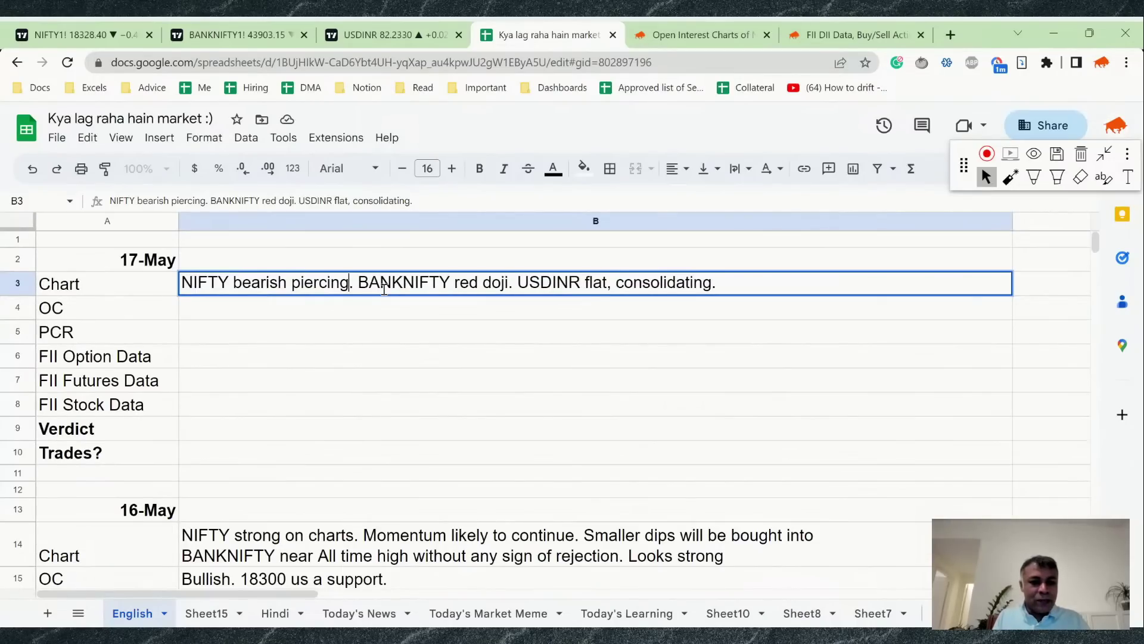
pyautogui.press('End')
pyautogui.hotkey('ctrl', 'Return')
pyautogui.write('nifty IS NEARING')
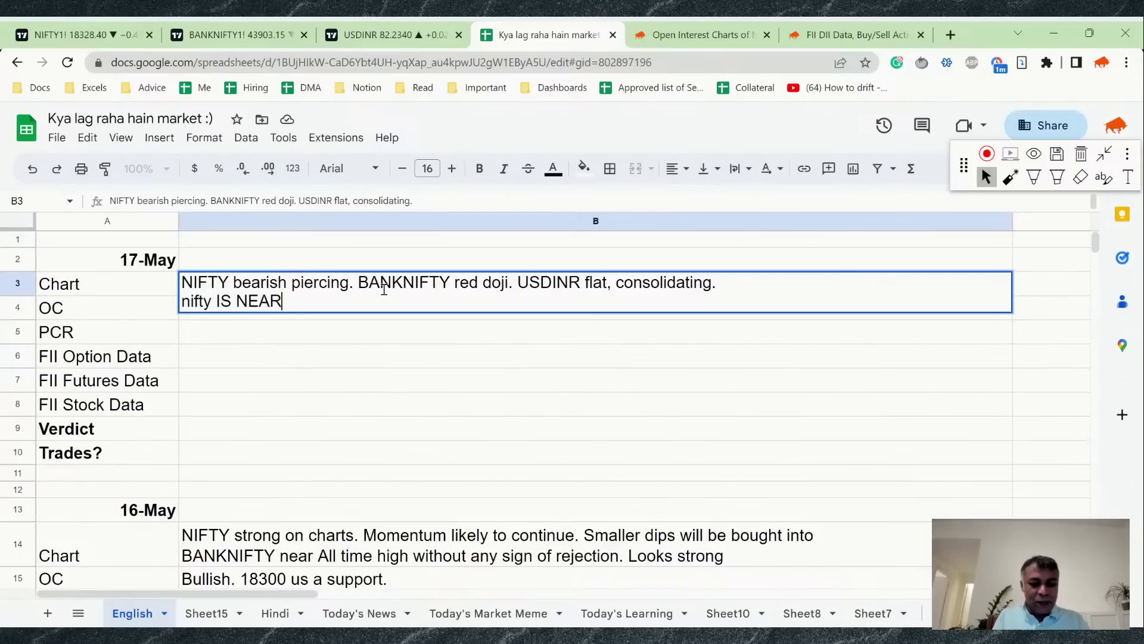
pyautogui.hotkey('ctrl', 'BackSpace')
pyautogui.hotkey('ctrl', 'BackSpace')
pyautogui.hotkey('ctrl', 'BackSpace')
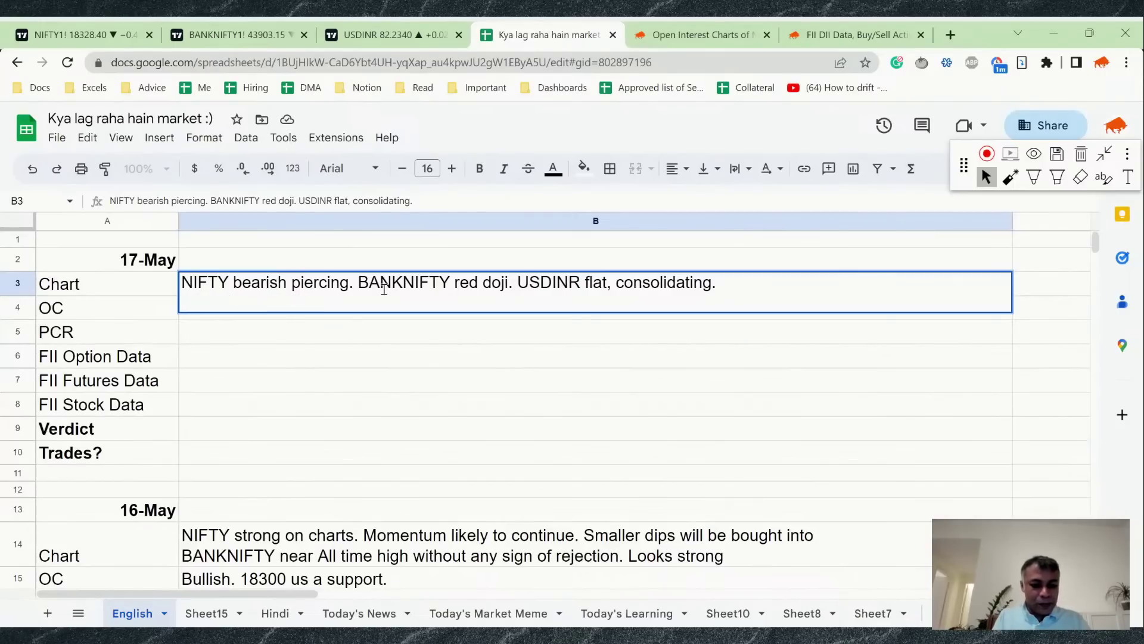
pyautogui.write('NIFTY is nearing channel suppo')
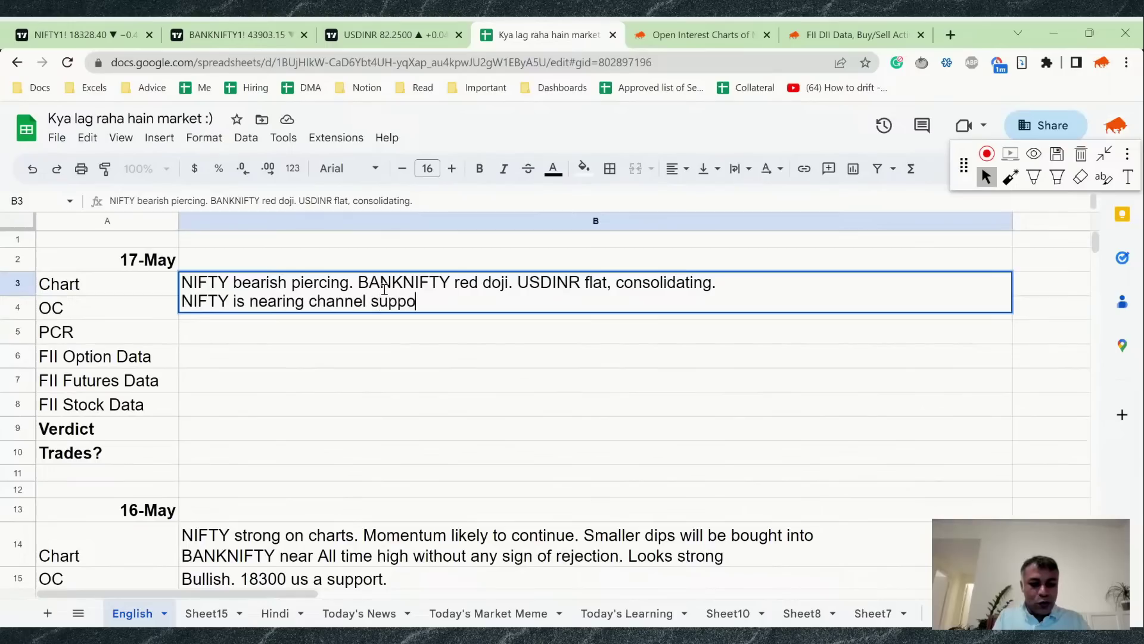
pyautogui.write('rt in 1hr timeframe')
pyautogui.press('Return')
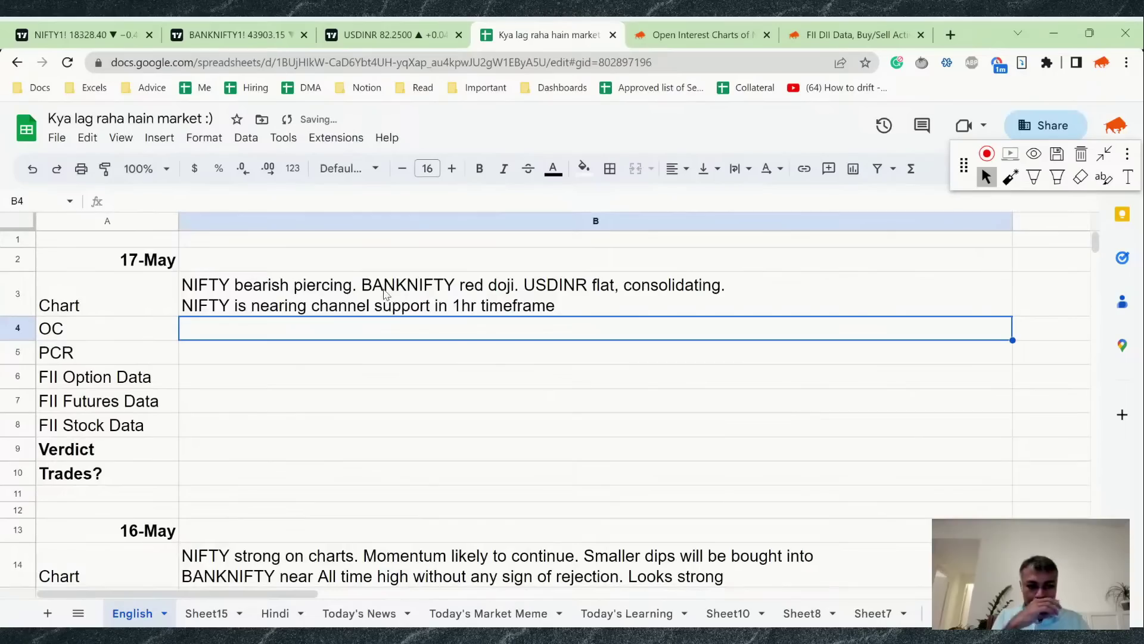
# Step: On the Sensibull Open Interest page, compare the weekly NIFTY call and put open interest by strike for May 15 and May 16
pyautogui.click(694, 35)
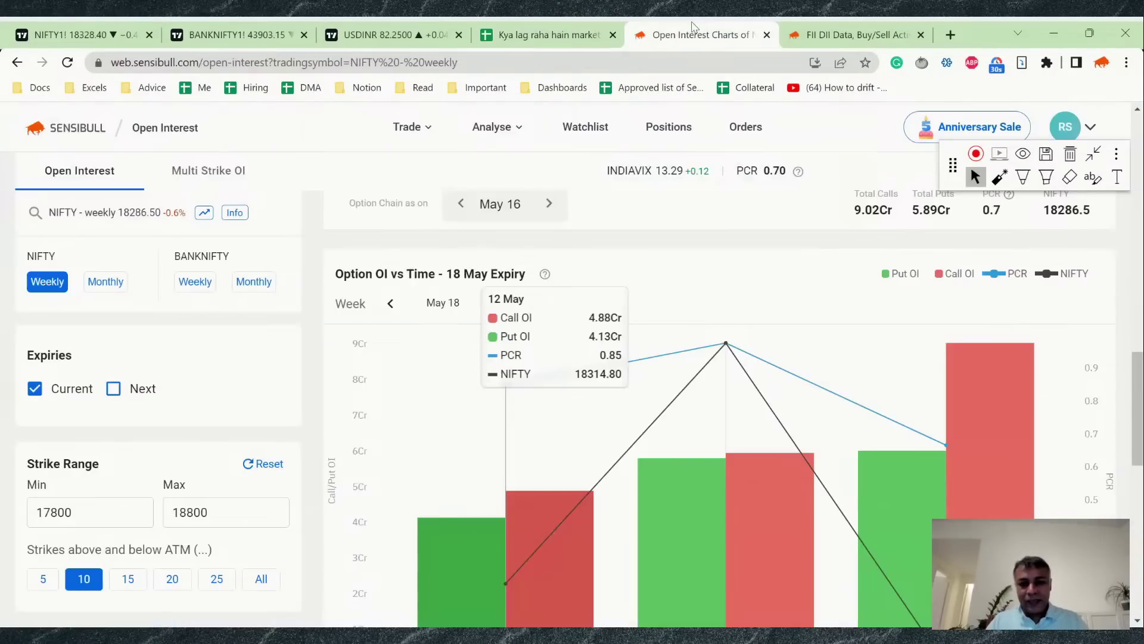
pyautogui.scroll(-5, 712, 417)
pyautogui.scroll(9, 712, 418)
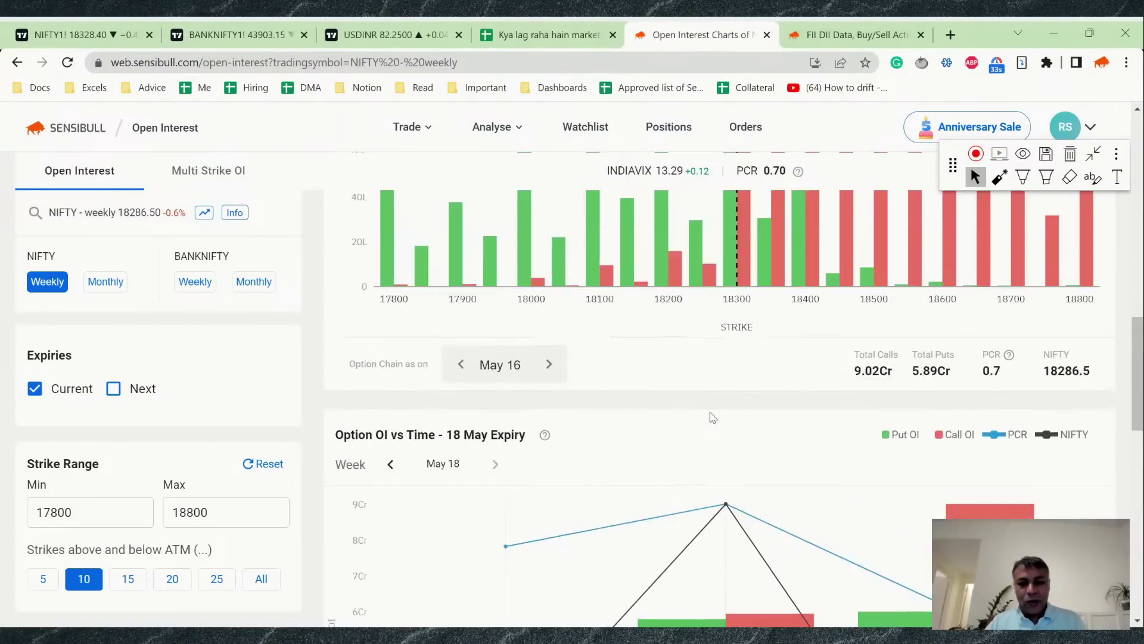
pyautogui.scroll(-2, 713, 417)
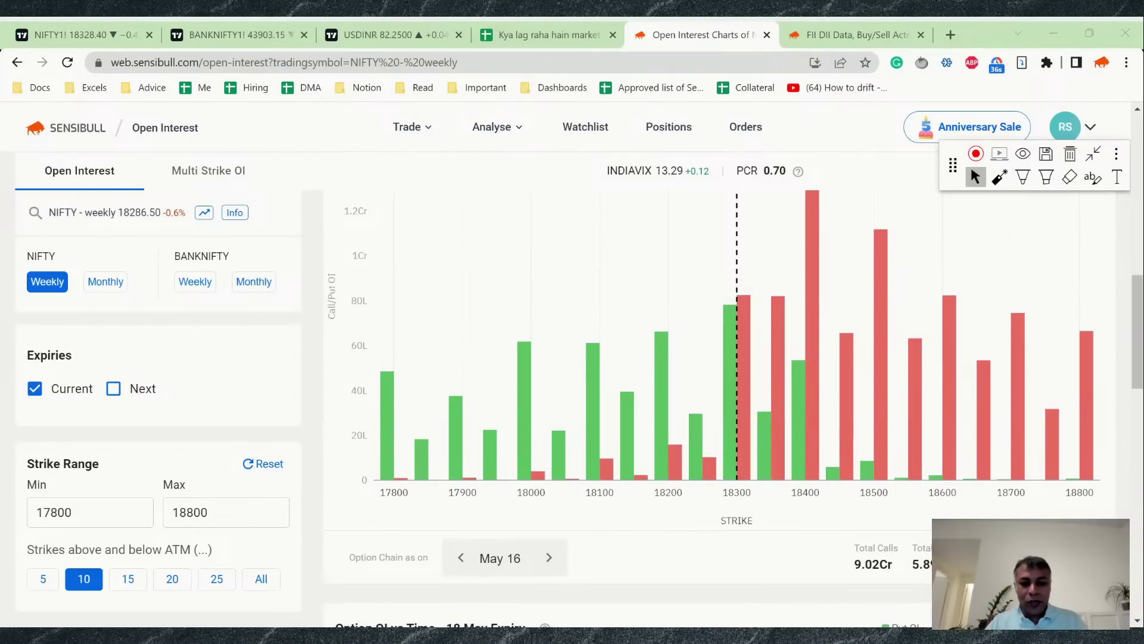
pyautogui.scroll(-2, 625, 514)
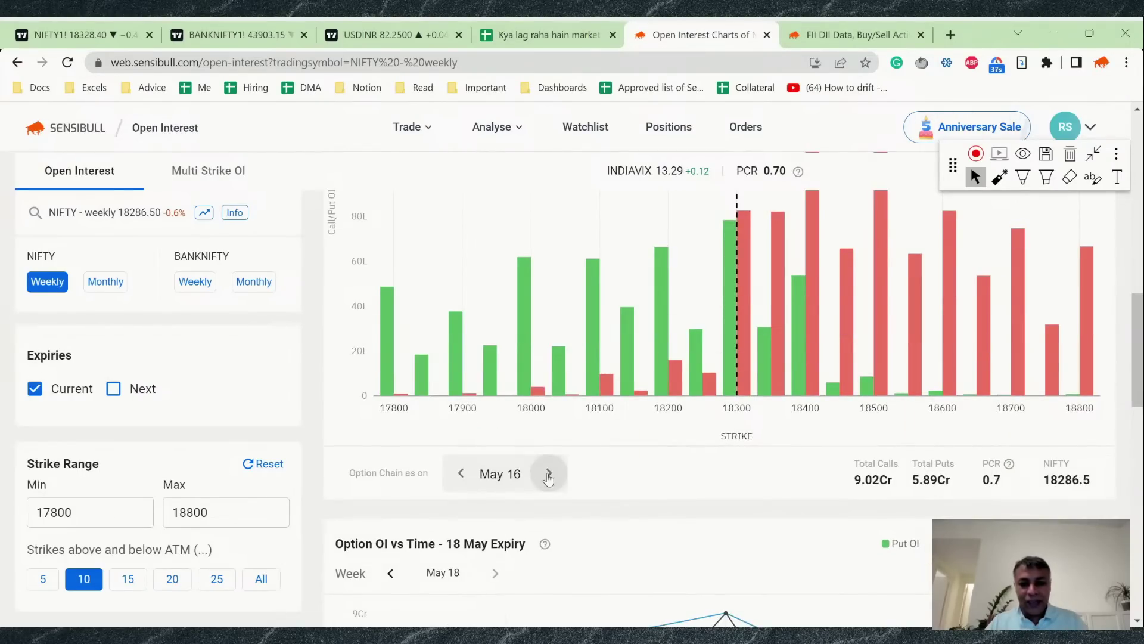
pyautogui.click(461, 474)
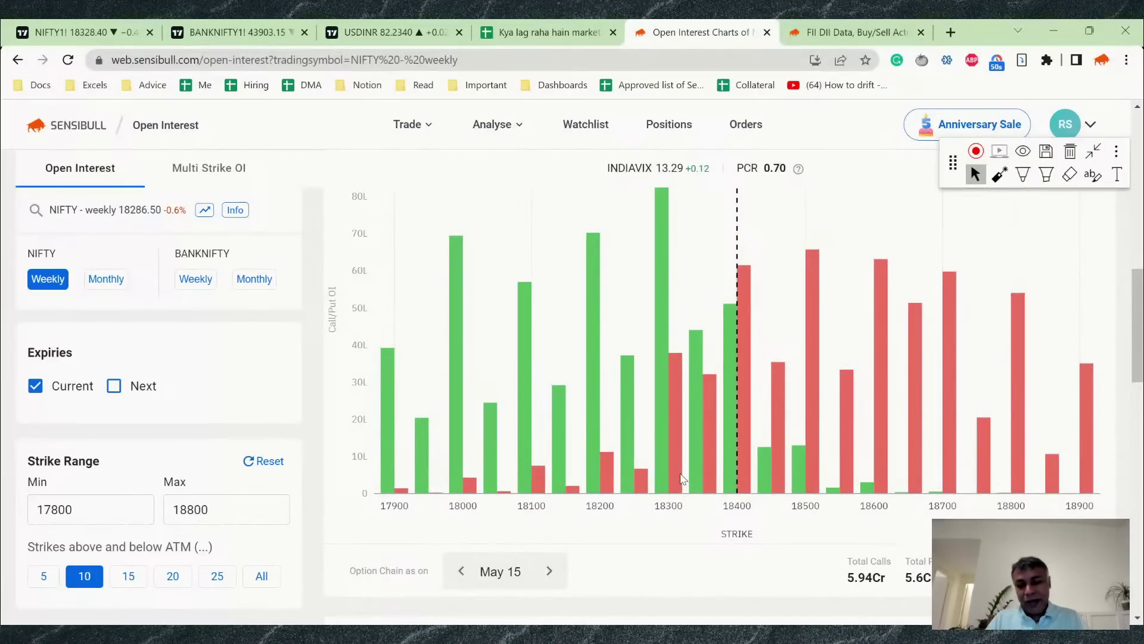
pyautogui.moveTo(630, 393)
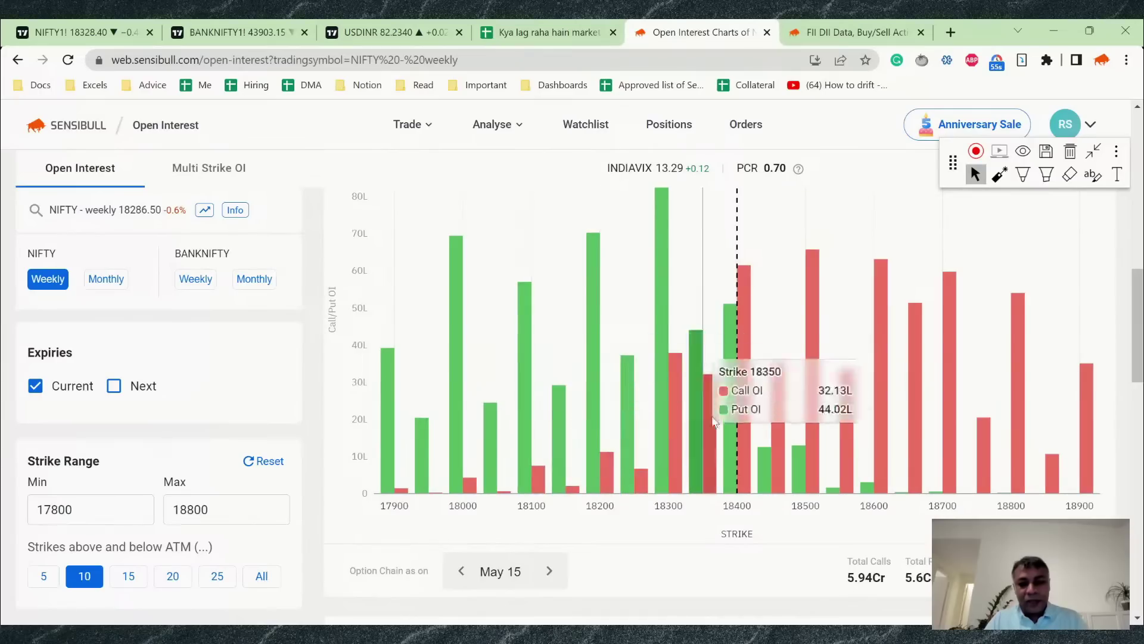
pyautogui.click(548, 571)
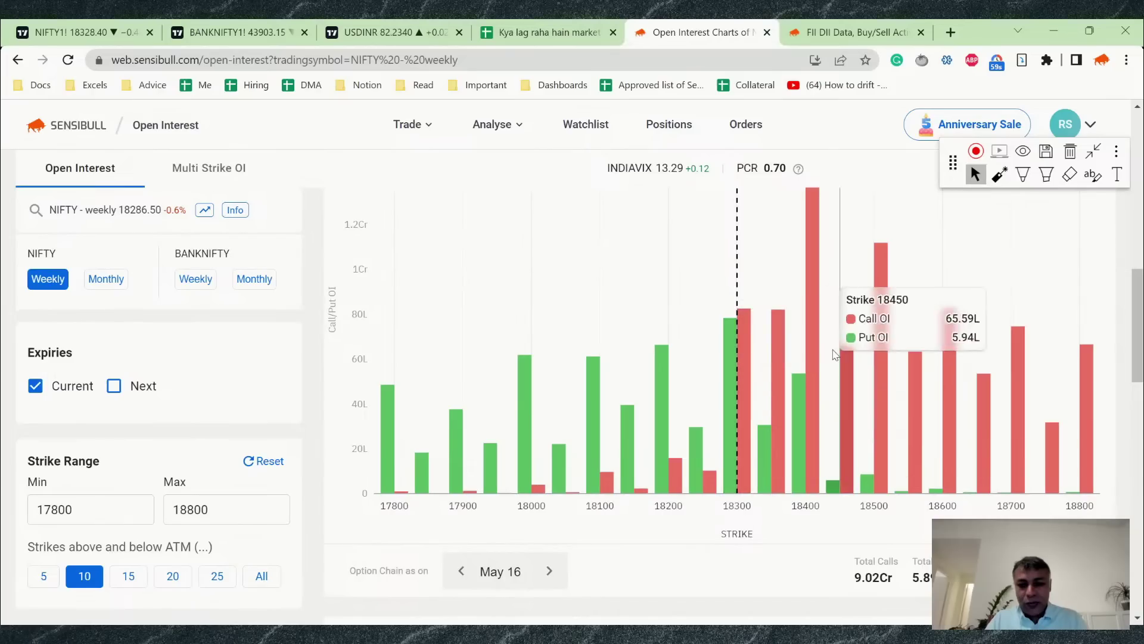
# Step: Examine the NIFTY OI change by strike for the 18 May expiry alongside total open interest, focusing on strikes 18300 and 18400
pyautogui.scroll(5, 818, 320)
pyautogui.scroll(5, 818, 320)
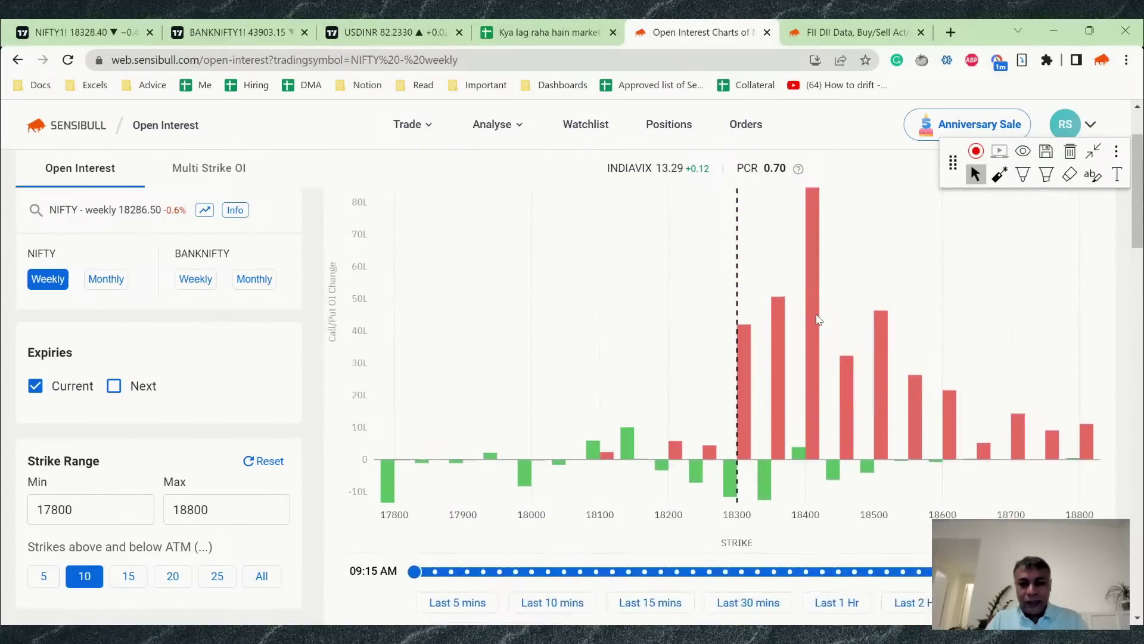
pyautogui.scroll(-2, 818, 320)
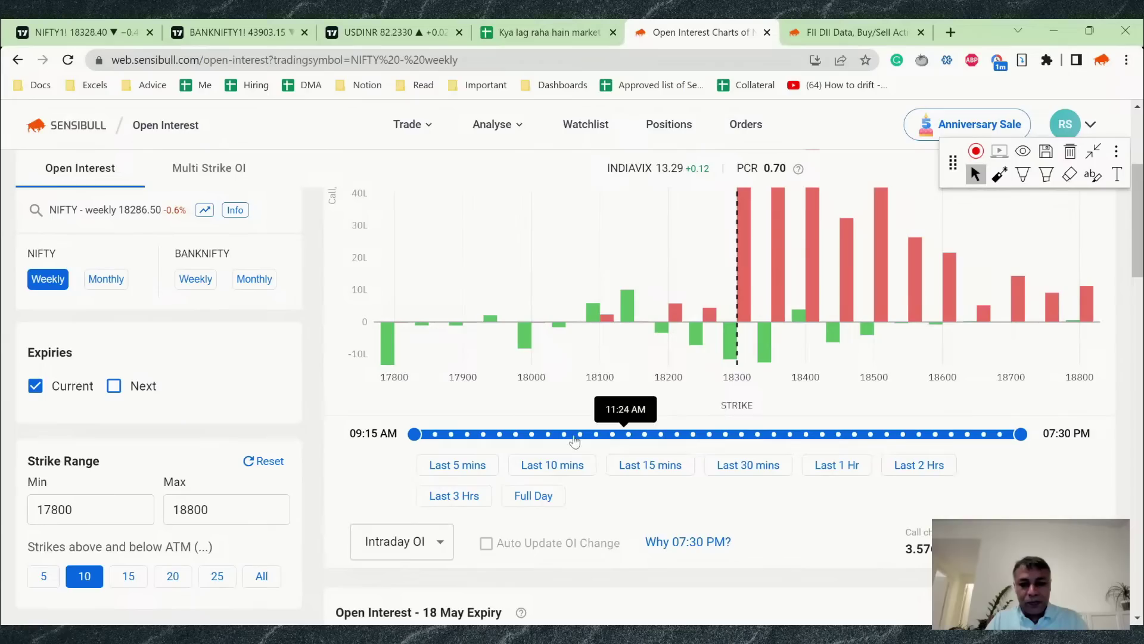
pyautogui.scroll(2, 739, 402)
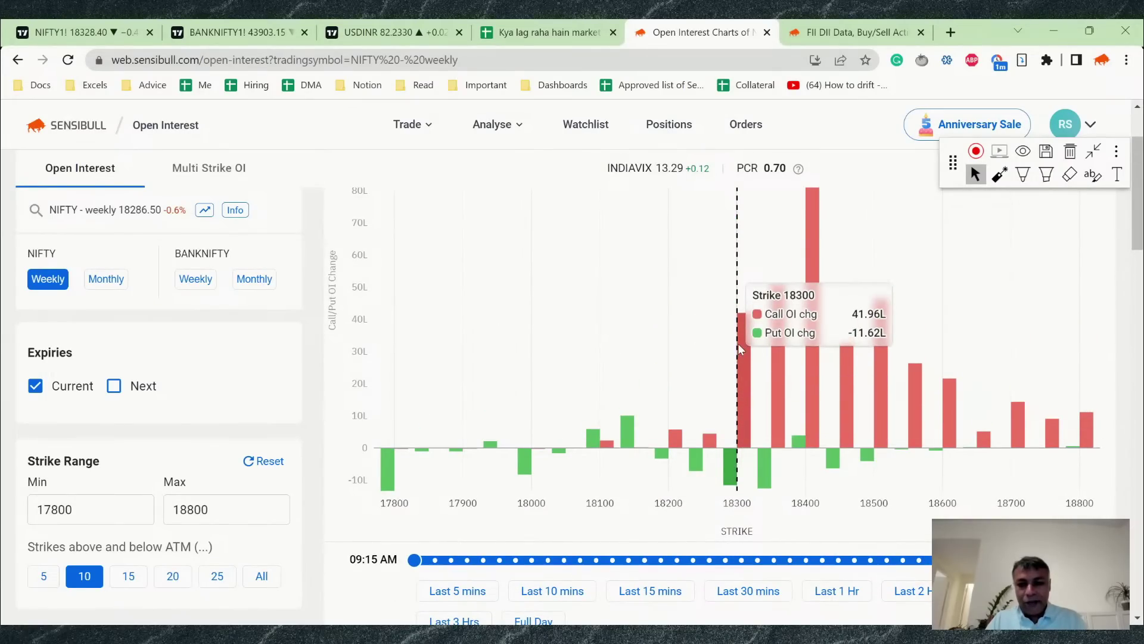
pyautogui.scroll(-5, 740, 348)
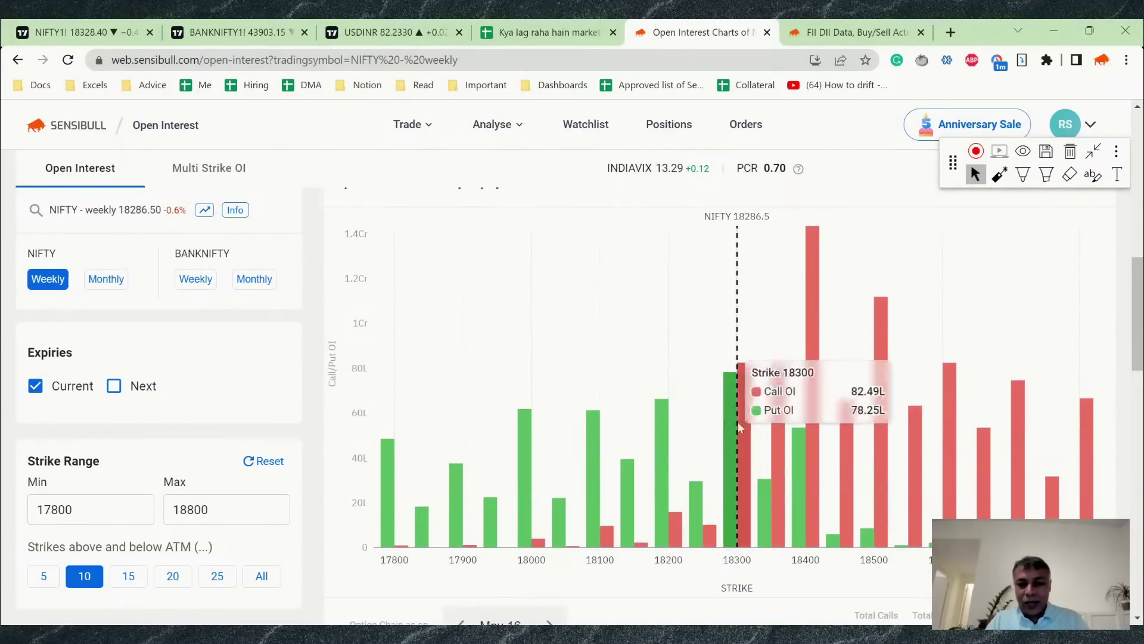
pyautogui.scroll(4, 763, 508)
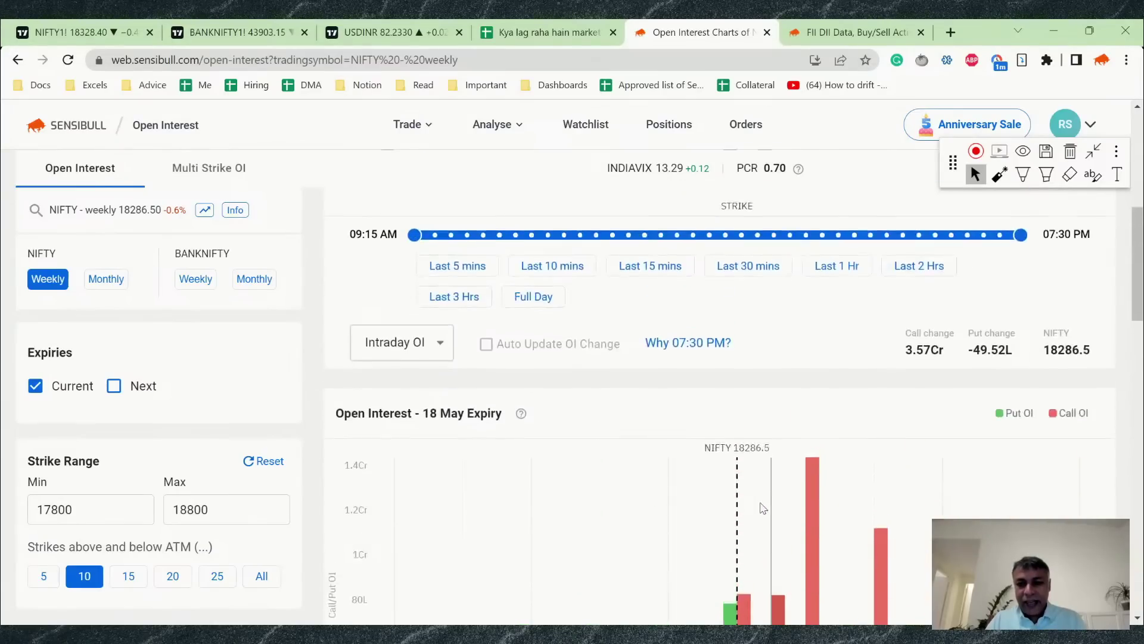
pyautogui.scroll(6, 762, 507)
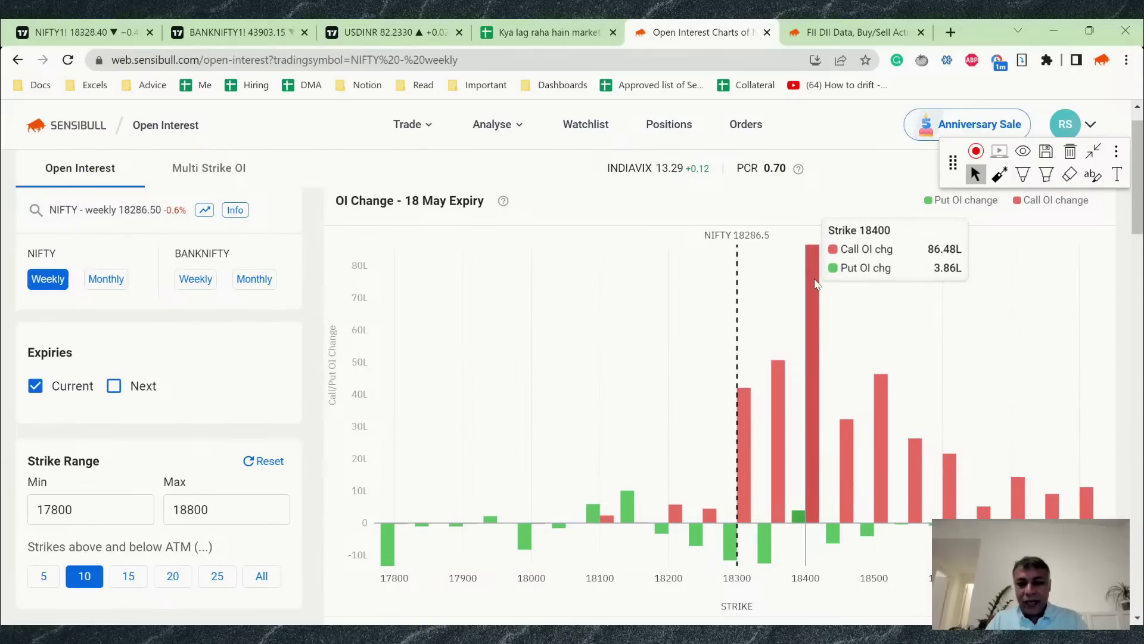
# Step: In the 17-May notes, enter "18400 is a massive resistance" for OC and "0.7 - Neutral to slightly negative" for PCR
pyautogui.click(537, 27)
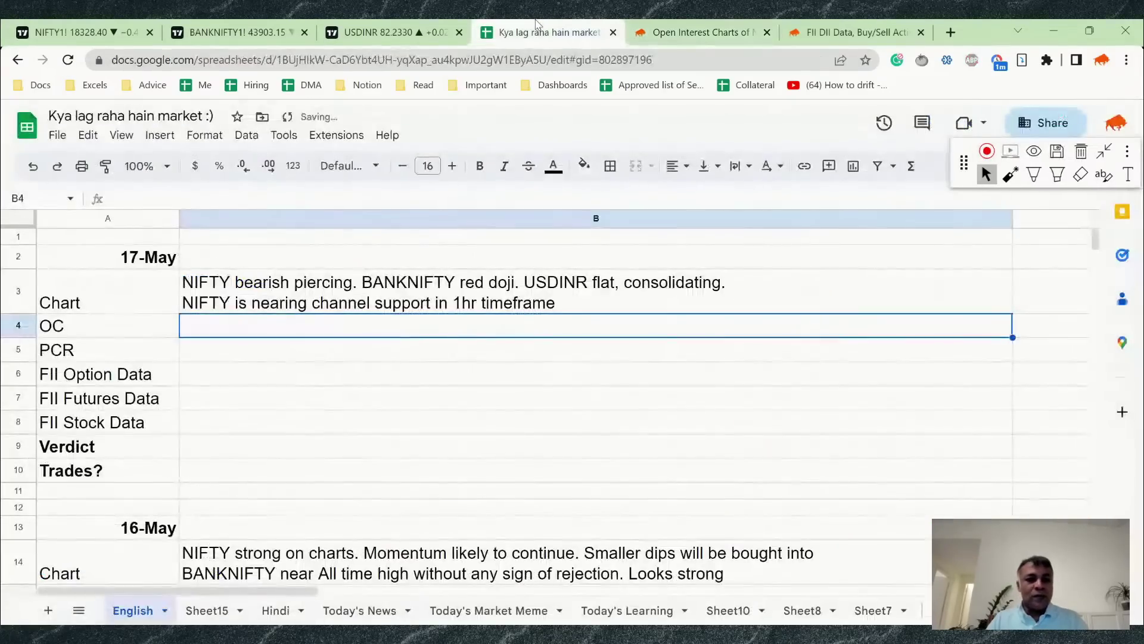
pyautogui.write('18400 is a ')
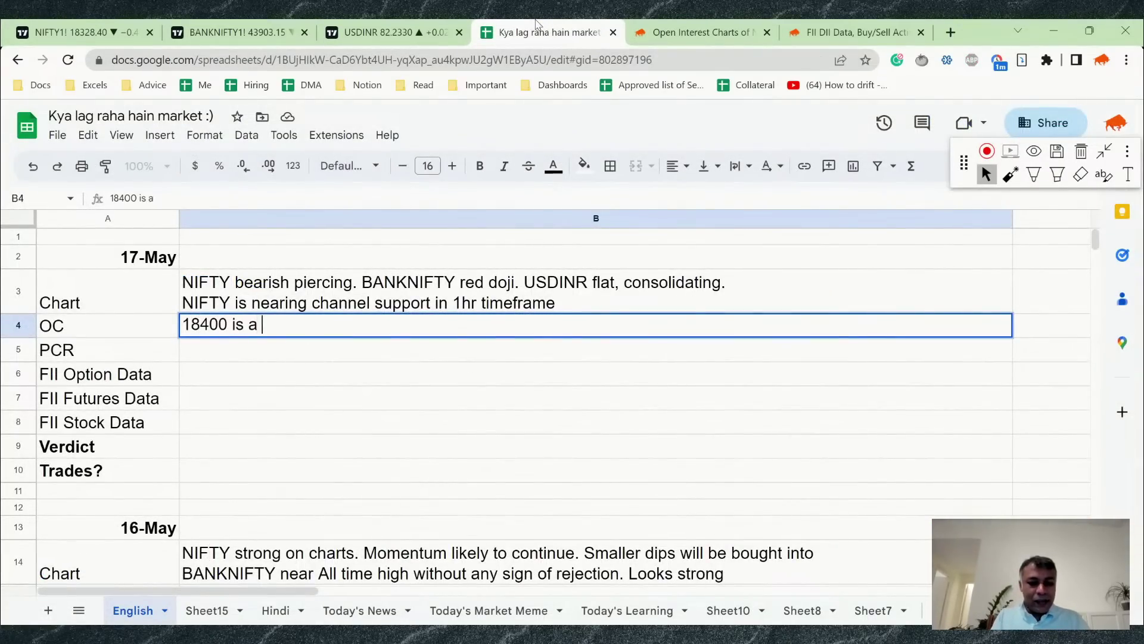
pyautogui.write('massive resista')
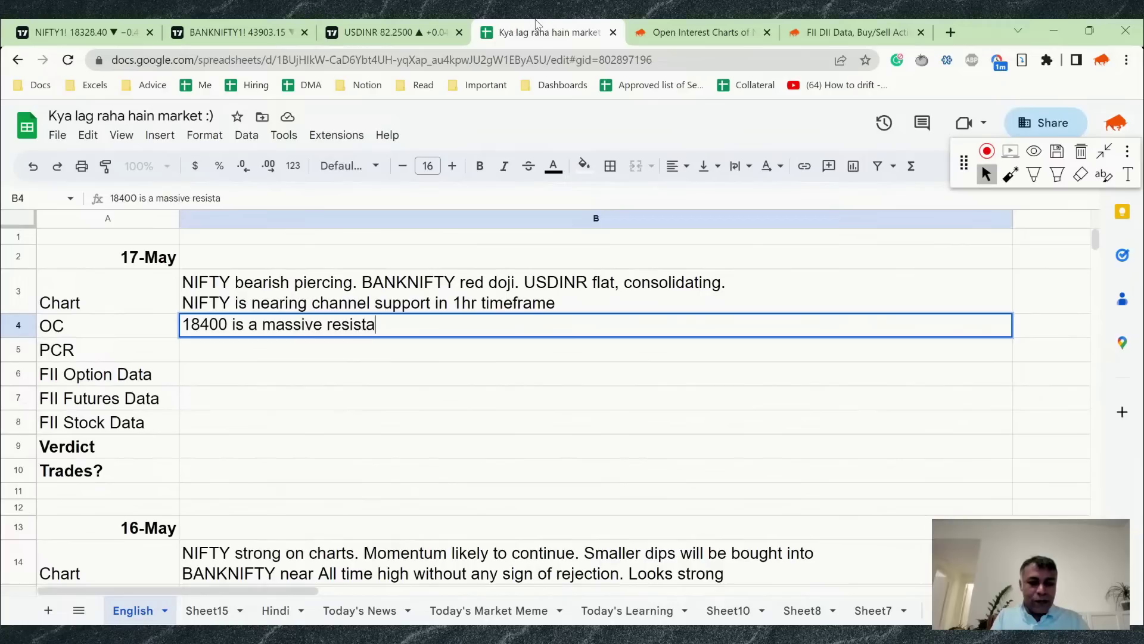
pyautogui.write('nce')
pyautogui.press('Return')
pyautogui.write('0.7 - ')
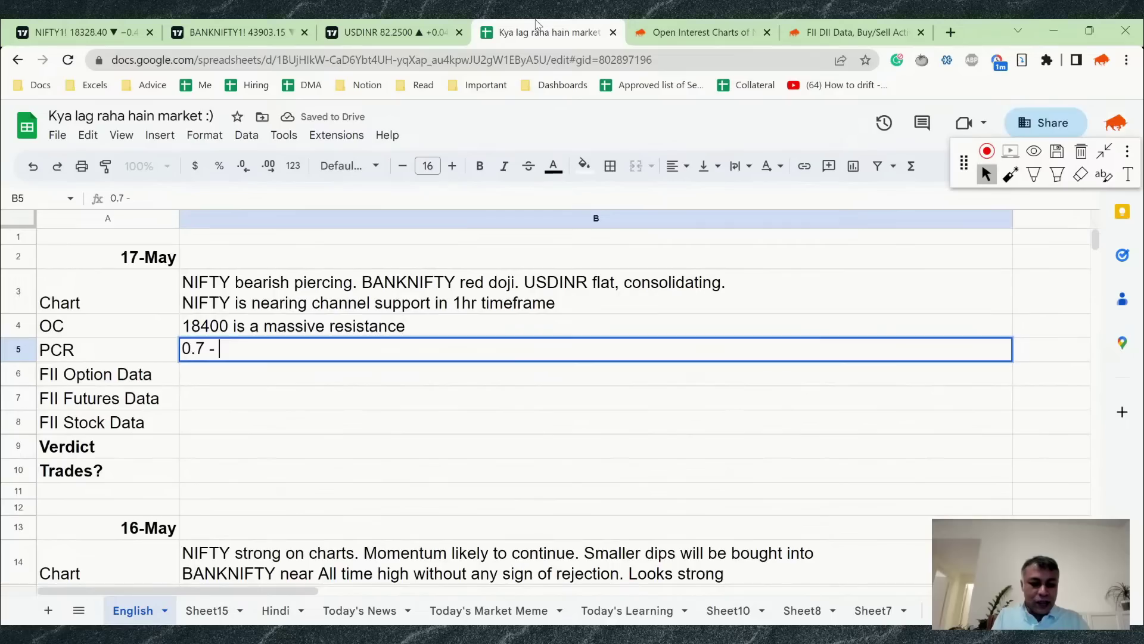
pyautogui.write('Neutral to slightly negative')
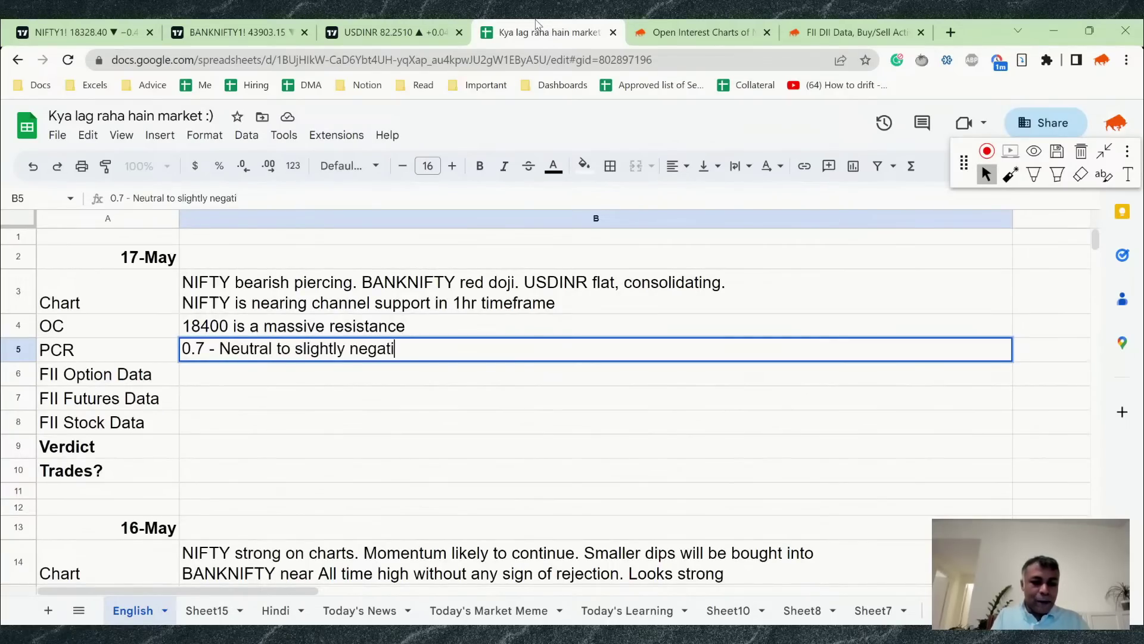
pyautogui.press('Return')
# Step: On the FII DII Data page, circle the net Calls and Puts figures for 16 May in red and label the Calls circle "BEAR"
pyautogui.click(852, 32)
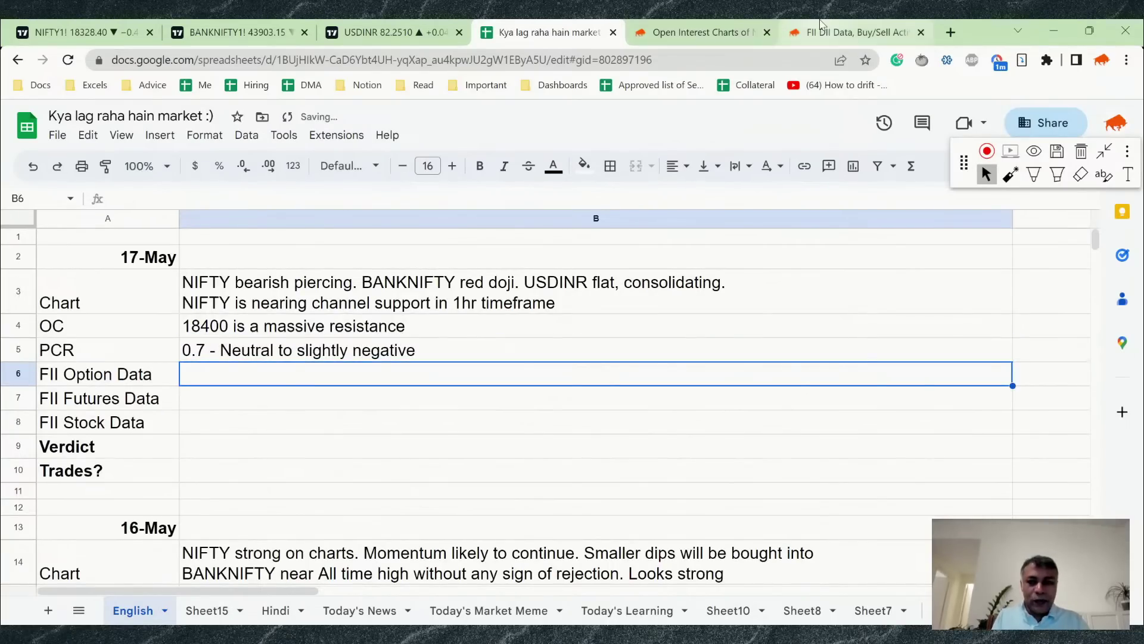
pyautogui.scroll(-3, 602, 376)
pyautogui.scroll(-4, 602, 376)
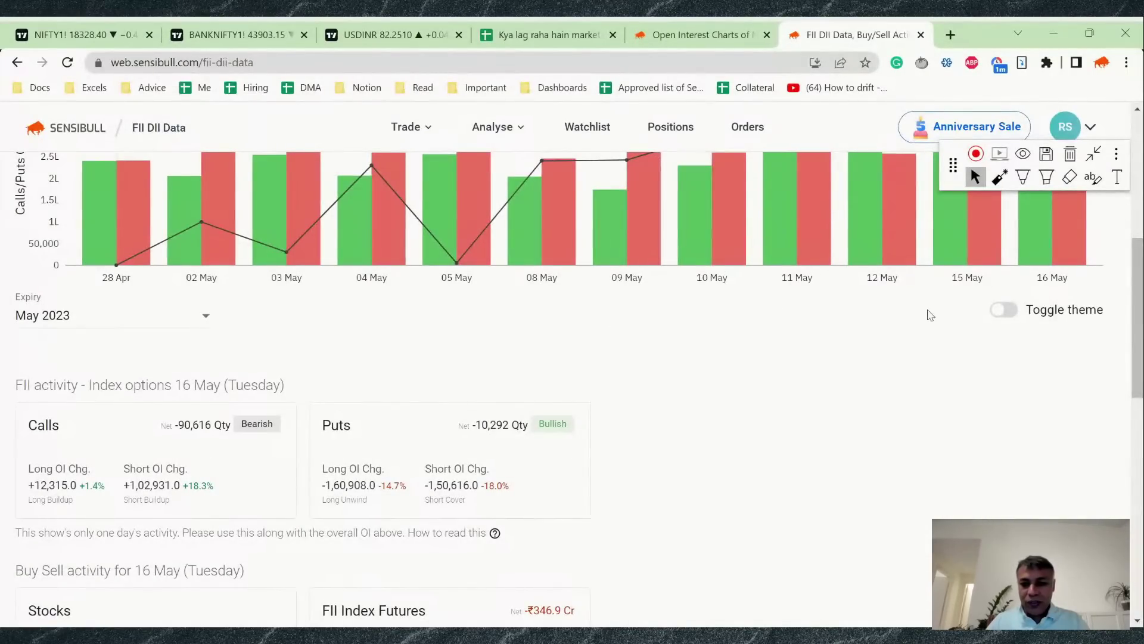
pyautogui.click(1023, 177)
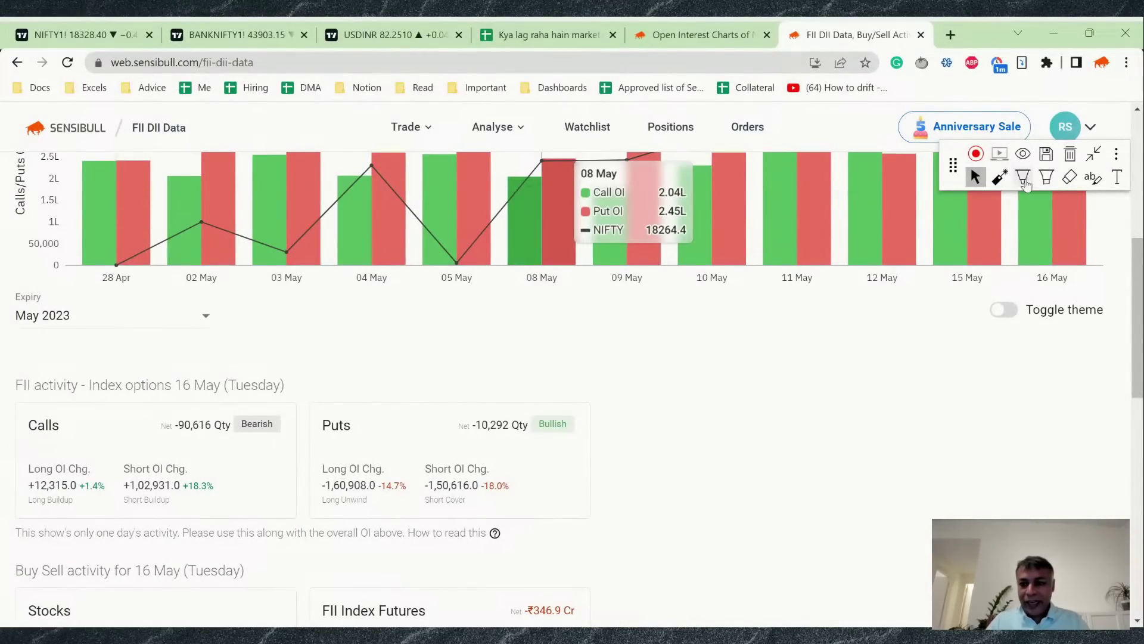
pyautogui.click(1000, 206)
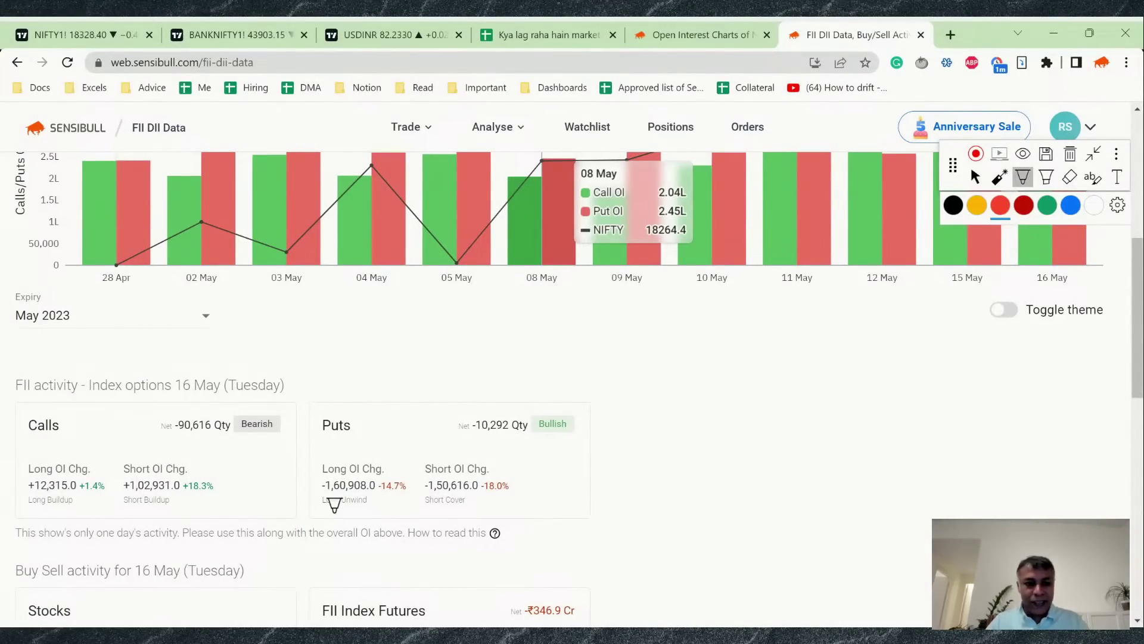
pyautogui.moveTo(141, 414)
pyautogui.mouseDown()
pyautogui.moveTo(149, 381)
pyautogui.moveTo(265, 456)
pyautogui.moveTo(140, 407)
pyautogui.mouseUp()
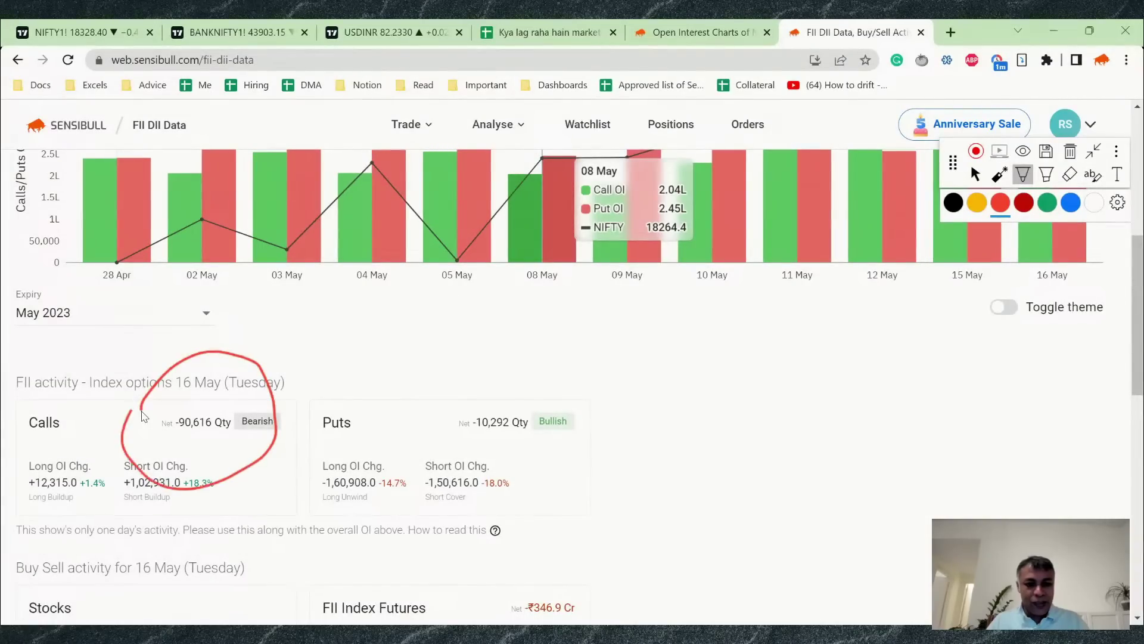
pyautogui.moveTo(461, 394)
pyautogui.mouseDown()
pyautogui.moveTo(463, 427)
pyautogui.moveTo(609, 387)
pyautogui.moveTo(464, 442)
pyautogui.moveTo(463, 428)
pyautogui.mouseUp()
pyautogui.moveTo(262, 386)
pyautogui.mouseDown()
pyautogui.moveTo(334, 294)
pyautogui.moveTo(337, 310)
pyautogui.moveTo(379, 296)
pyautogui.mouseUp()
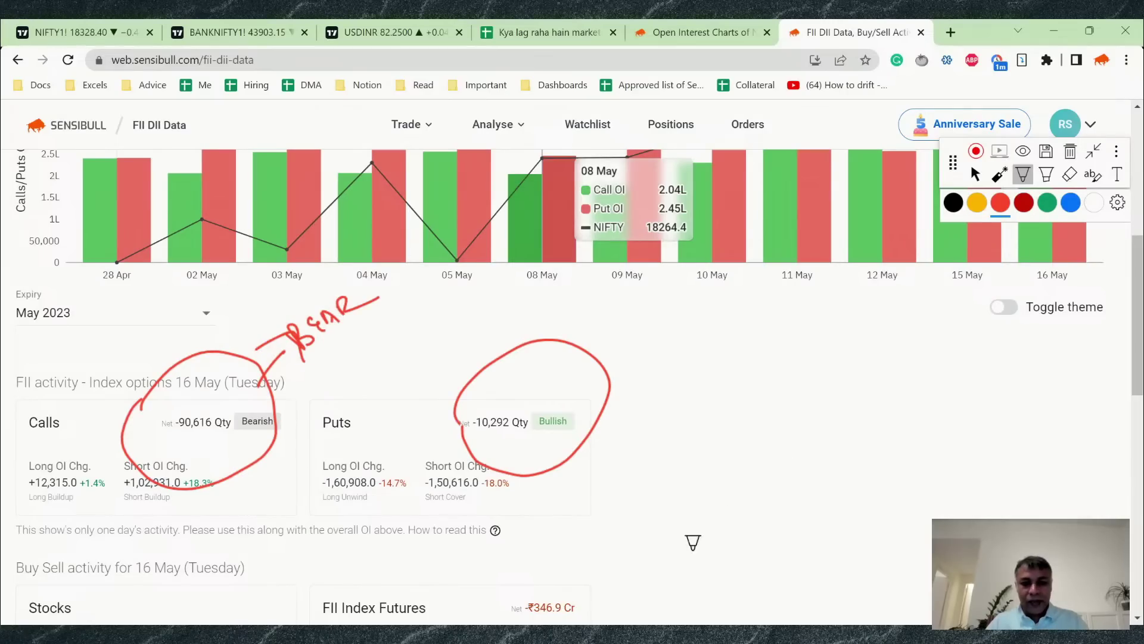
# Step: Circle the net FII Index Futures figure in red and label it "BEAR" with a connecting line
pyautogui.moveTo(520, 588)
pyautogui.mouseDown()
pyautogui.moveTo(581, 622)
pyautogui.moveTo(504, 581)
pyautogui.mouseUp()
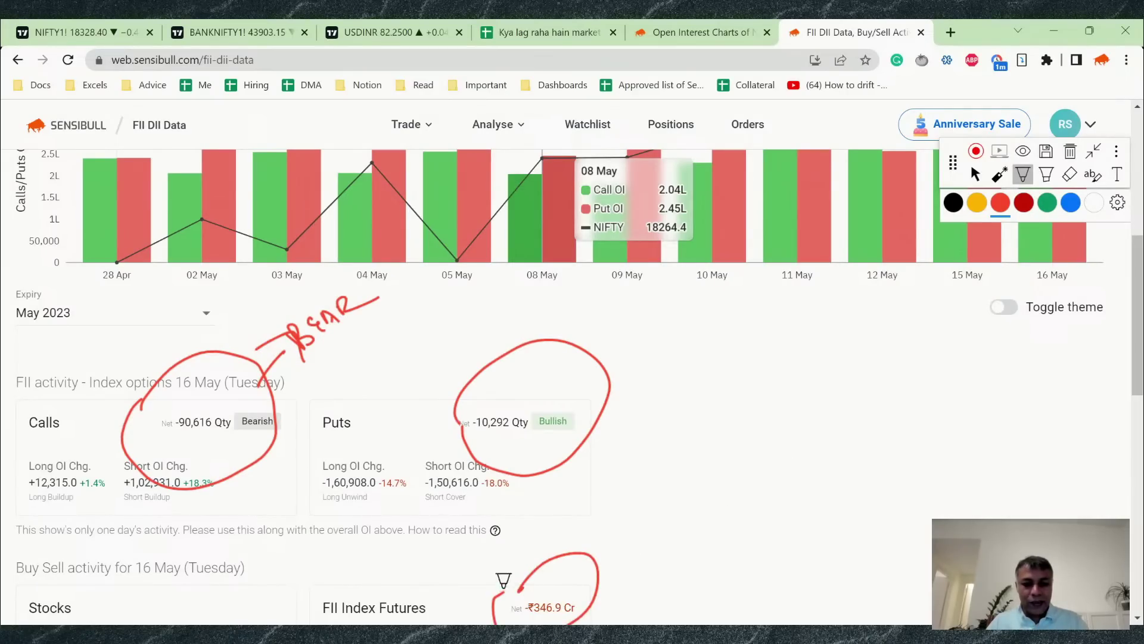
pyautogui.scroll(-3, 627, 463)
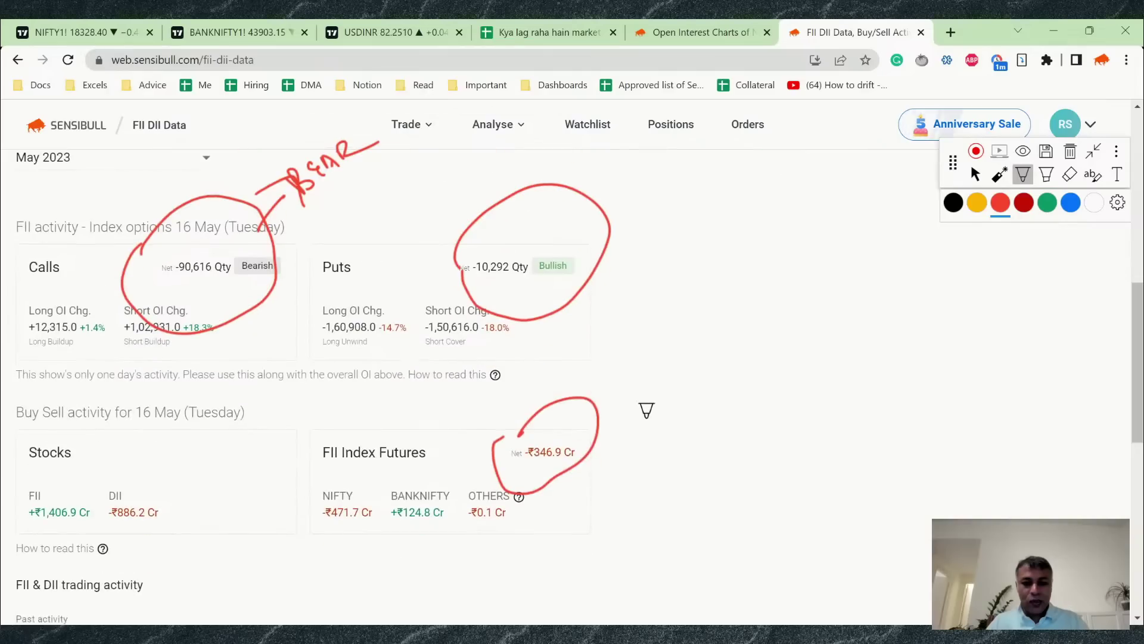
pyautogui.moveTo(587, 397); pyautogui.dragTo(705, 303)
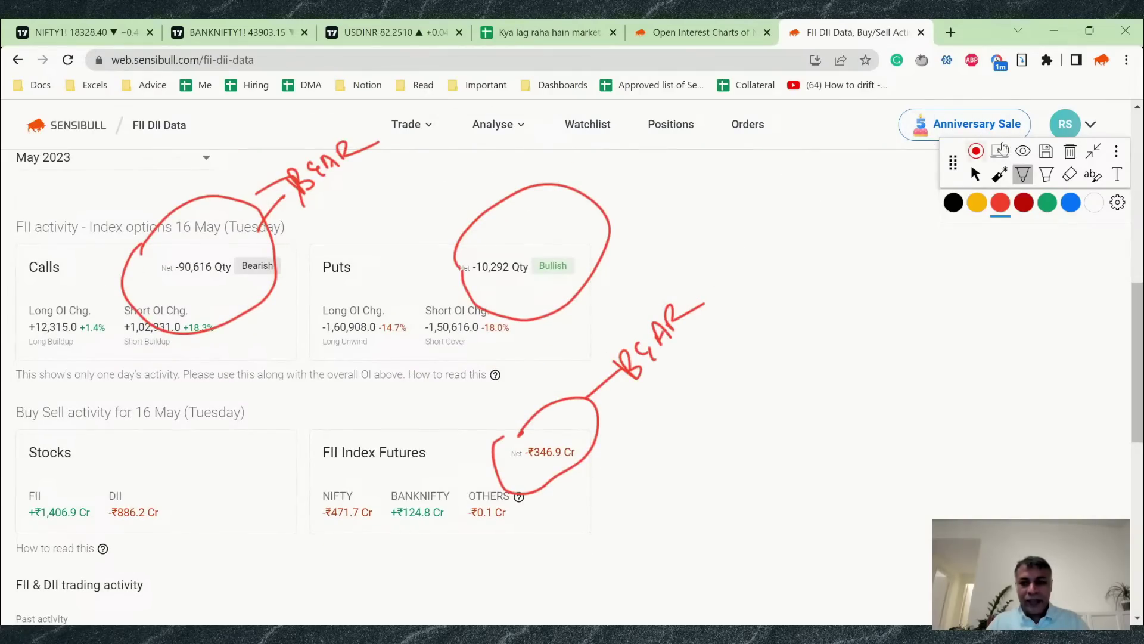
# Step: In green, circle the FII Stocks figure and label it "BULLISH", and label the Puts circle "SL. BULLISH" with an arrow
pyautogui.click(1047, 203)
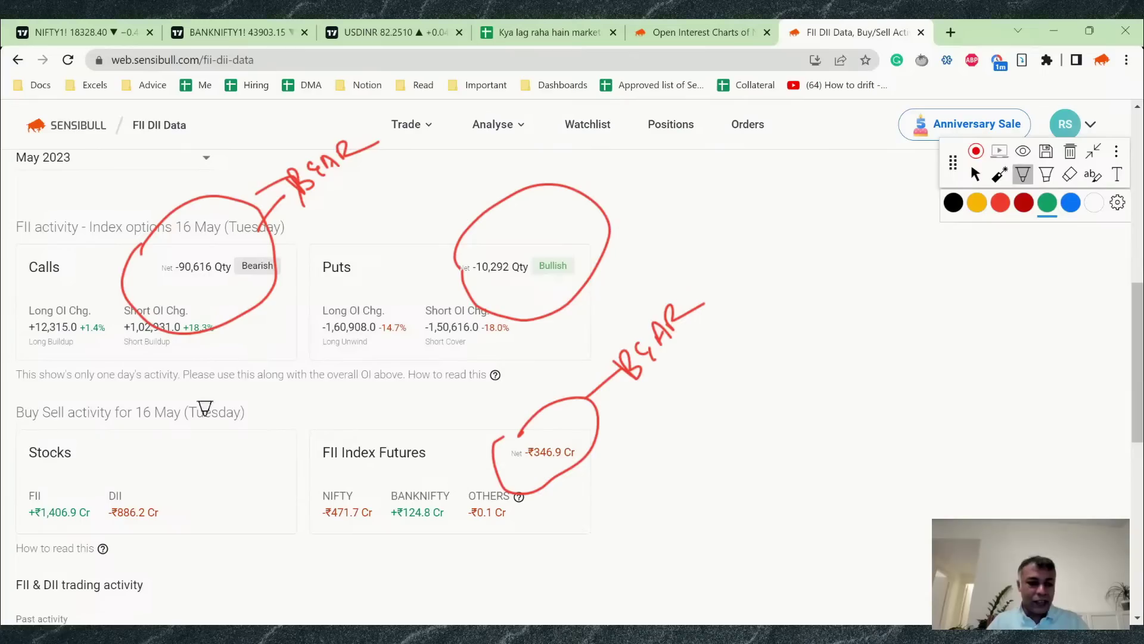
pyautogui.moveTo(12, 511)
pyautogui.mouseDown()
pyautogui.moveTo(56, 462)
pyautogui.moveTo(12, 522)
pyautogui.mouseUp()
pyautogui.moveTo(122, 475); pyautogui.dragTo(229, 373)
pyautogui.moveTo(609, 222)
pyautogui.mouseDown()
pyautogui.moveTo(646, 204)
pyautogui.moveTo(656, 217)
pyautogui.mouseUp()
pyautogui.moveTo(680, 193); pyautogui.dragTo(698, 208)
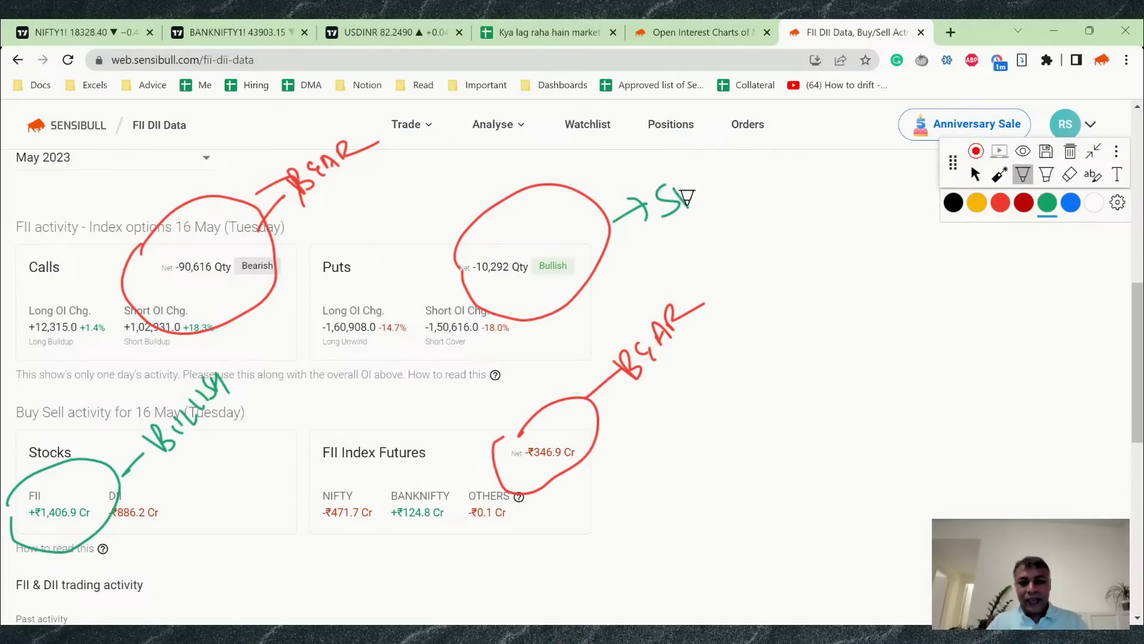
pyautogui.moveTo(677, 257)
pyautogui.mouseDown()
pyautogui.moveTo(749, 195)
pyautogui.moveTo(746, 216)
pyautogui.mouseUp()
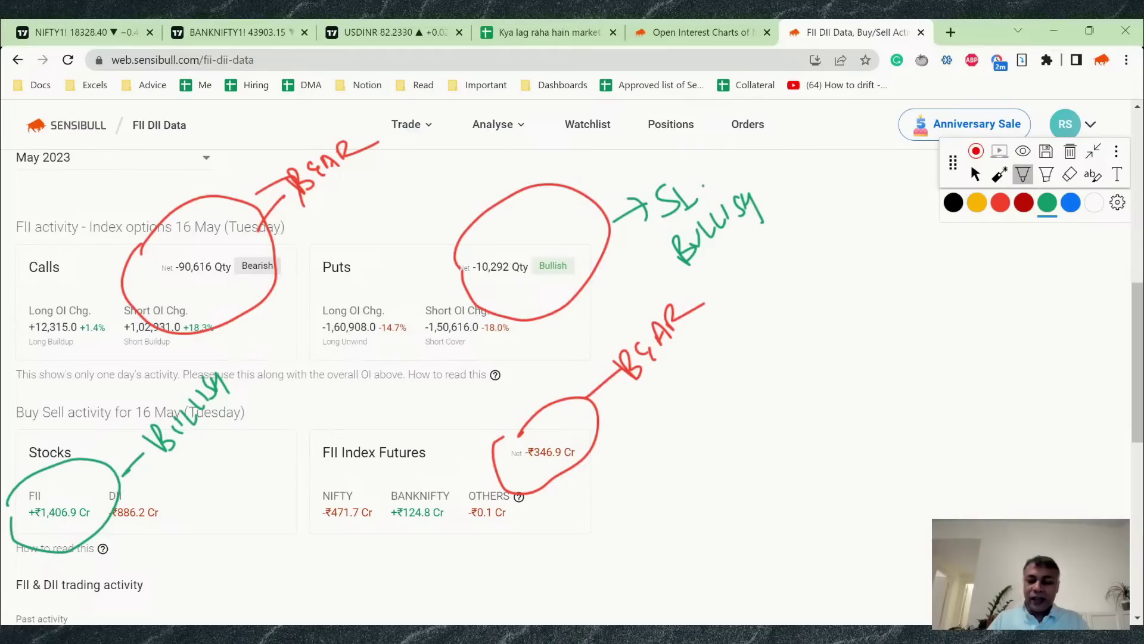
# Step: In the 17-May notes spreadsheet, enter "Sold 90k calls, and sold 10k puts - Net Bearish" for FII Option Data
pyautogui.click(549, 33)
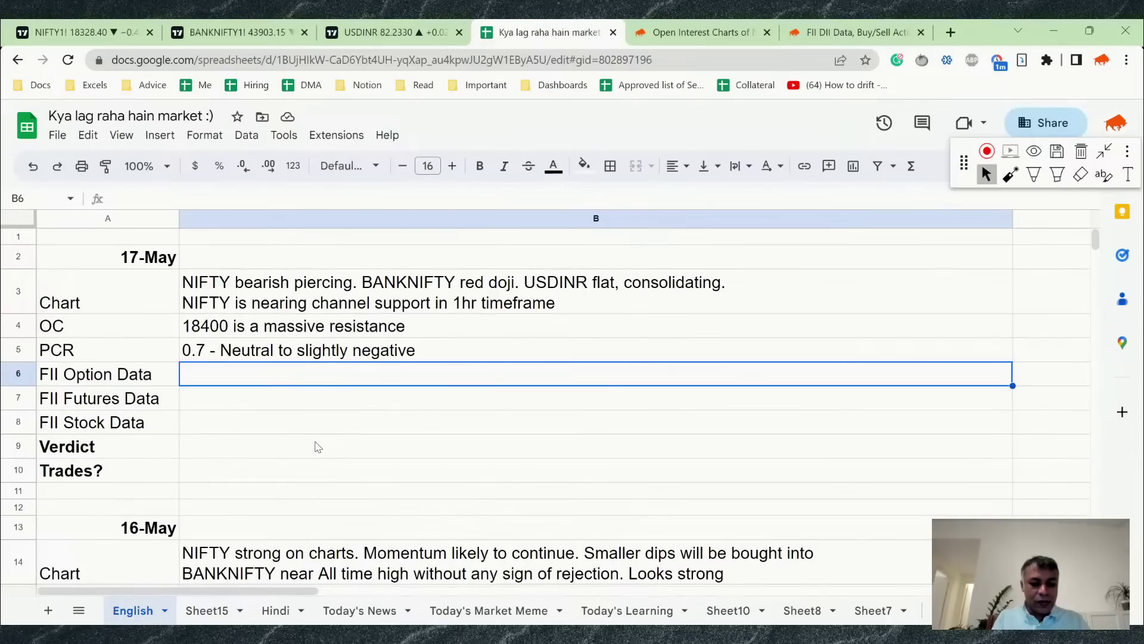
pyautogui.write('Sold 90k')
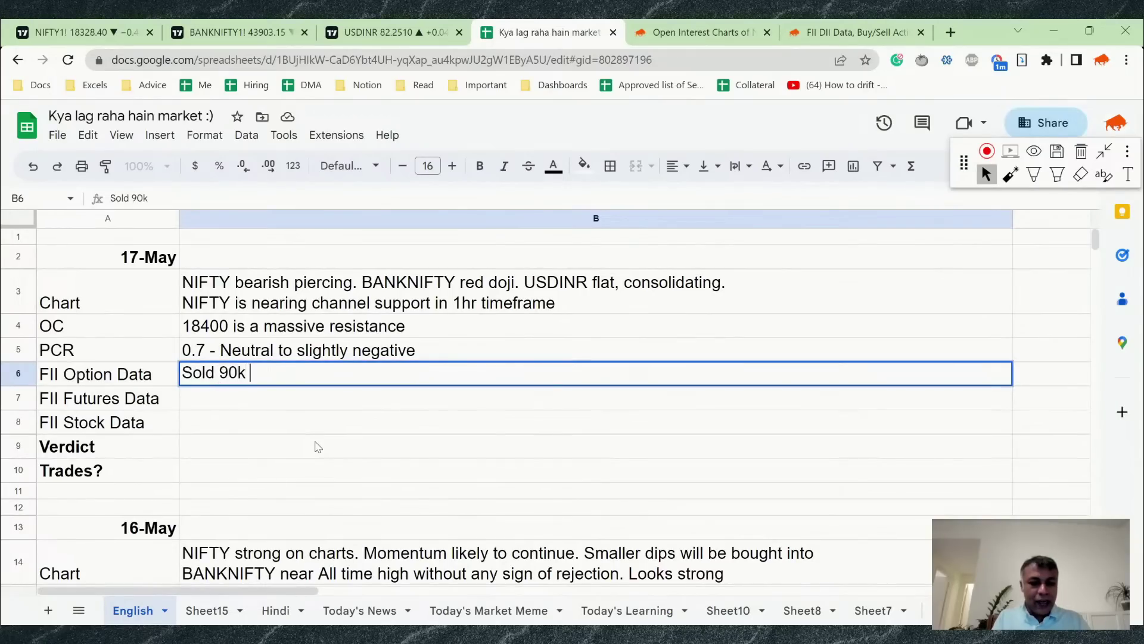
pyautogui.write(' calls, ')
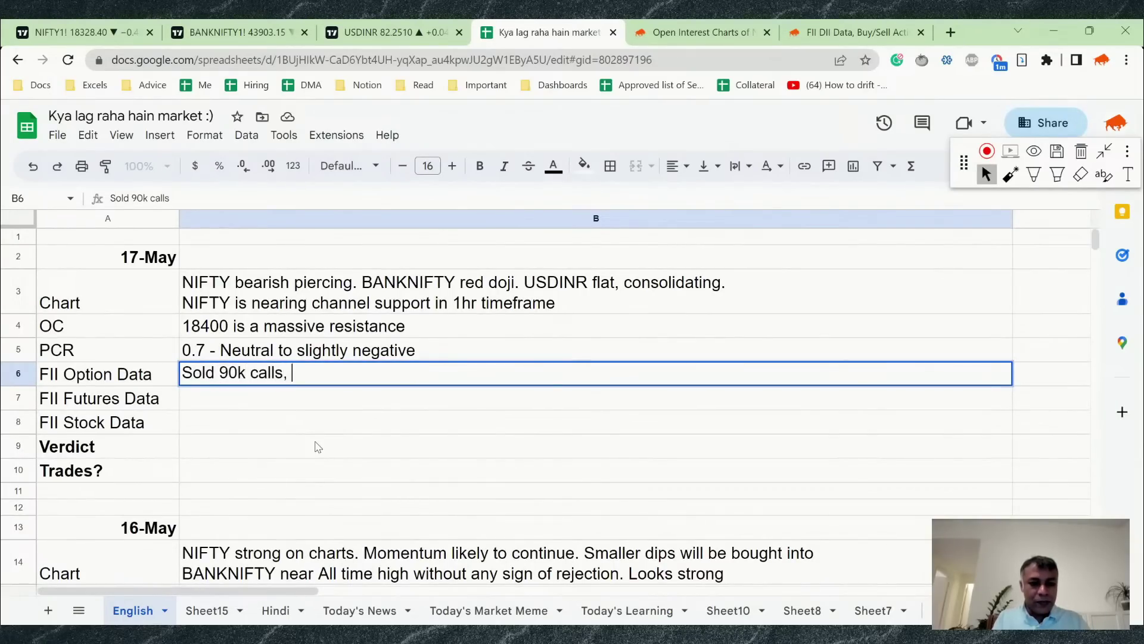
pyautogui.write('and sold 10k puts - Net Bear')
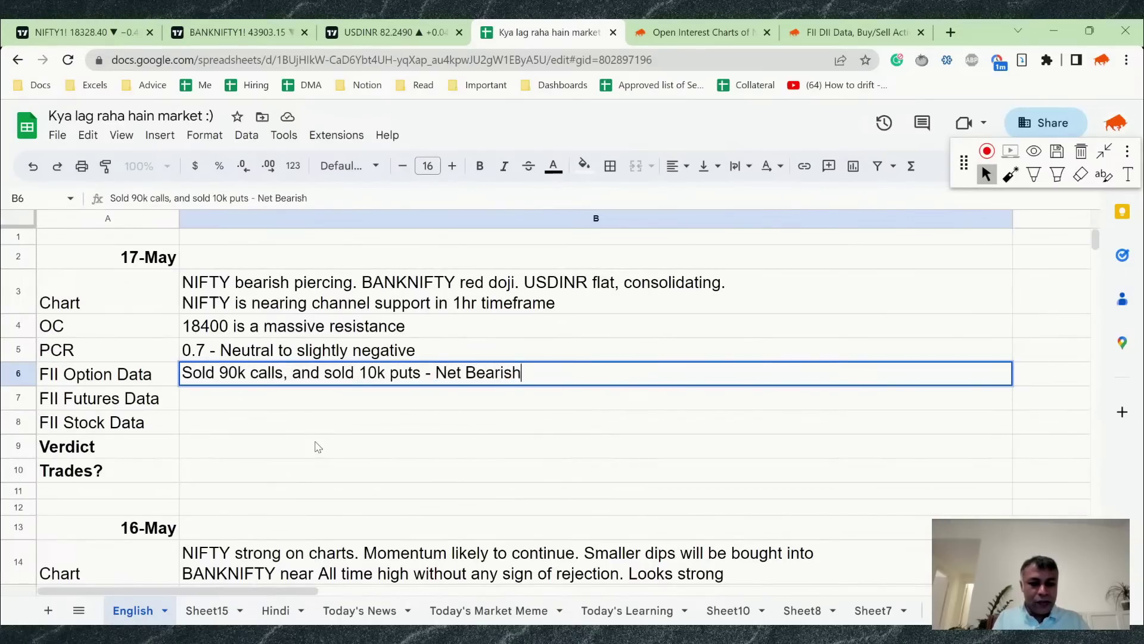
pyautogui.write('ish')
pyautogui.press('Return')
# Step: Enter "300 Cr sell - Slightly bearish" for FII Futures Data and "1500 Cr buy - Bullish" for FII Stock Data
pyautogui.write('300 C')
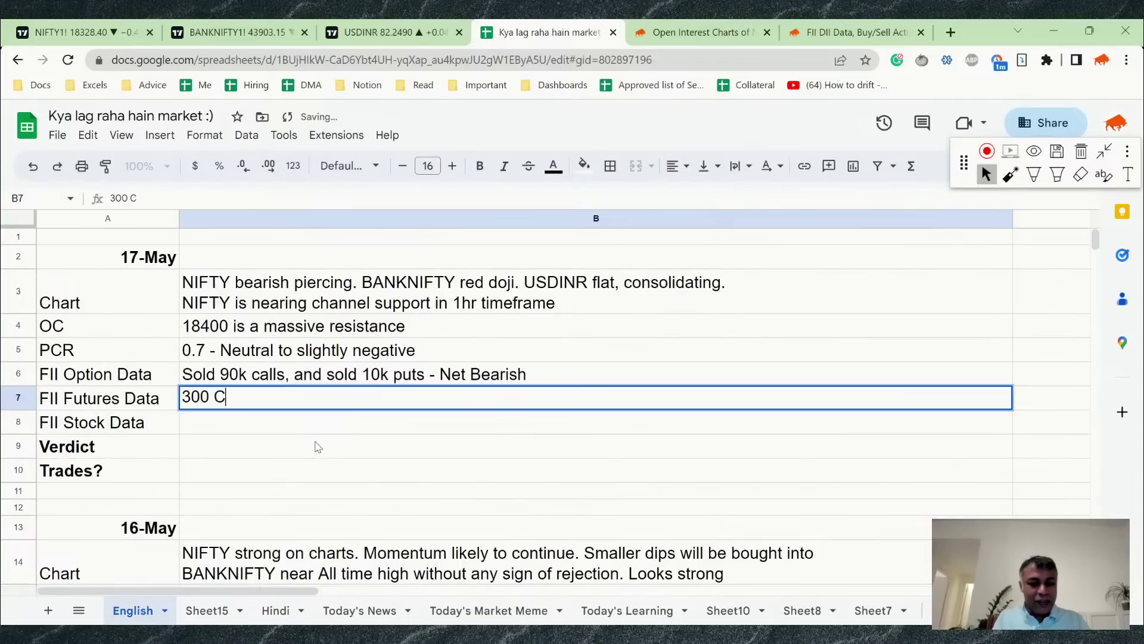
pyautogui.write('r sell - Sligh')
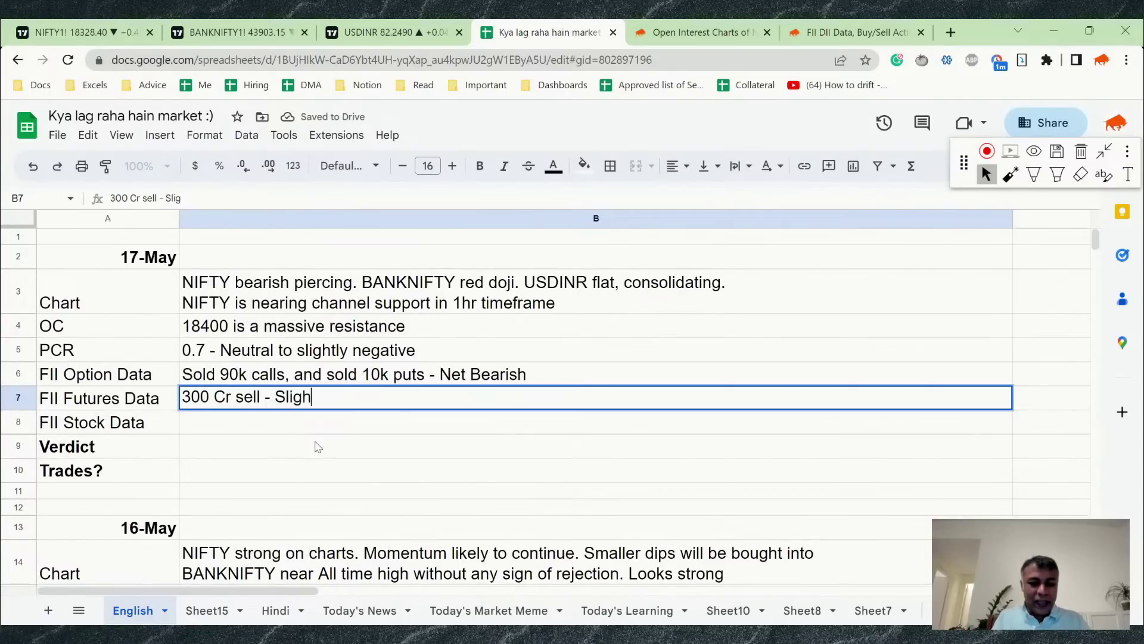
pyautogui.write('tly bearish')
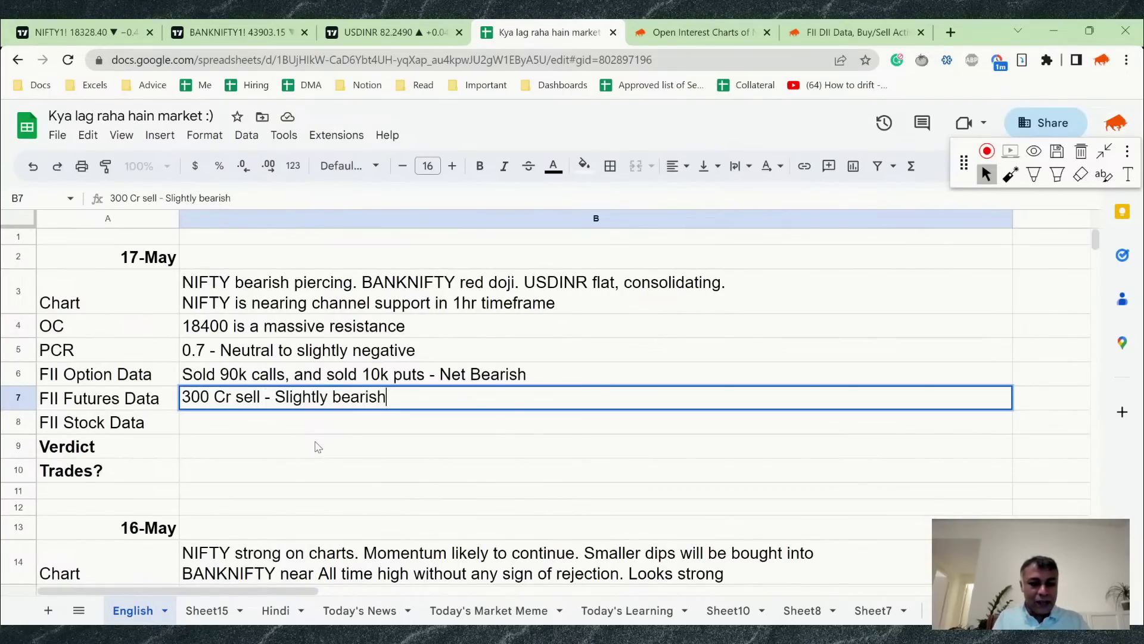
pyautogui.press('Return')
pyautogui.write('1500')
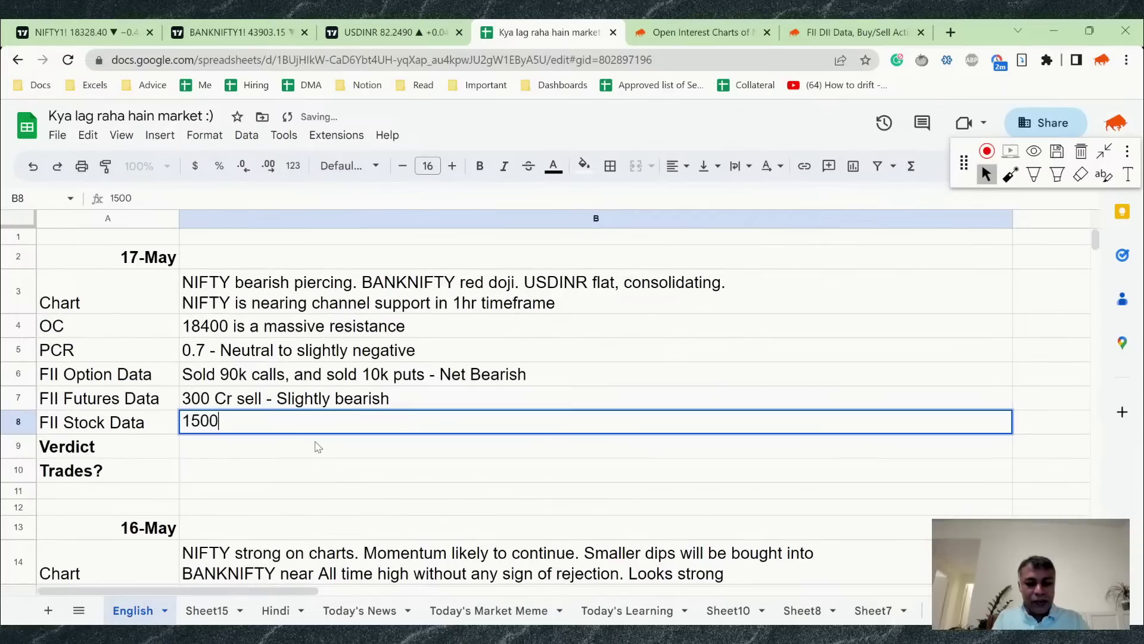
pyautogui.write(' Cr buy - Bullish')
pyautogui.press('Return')
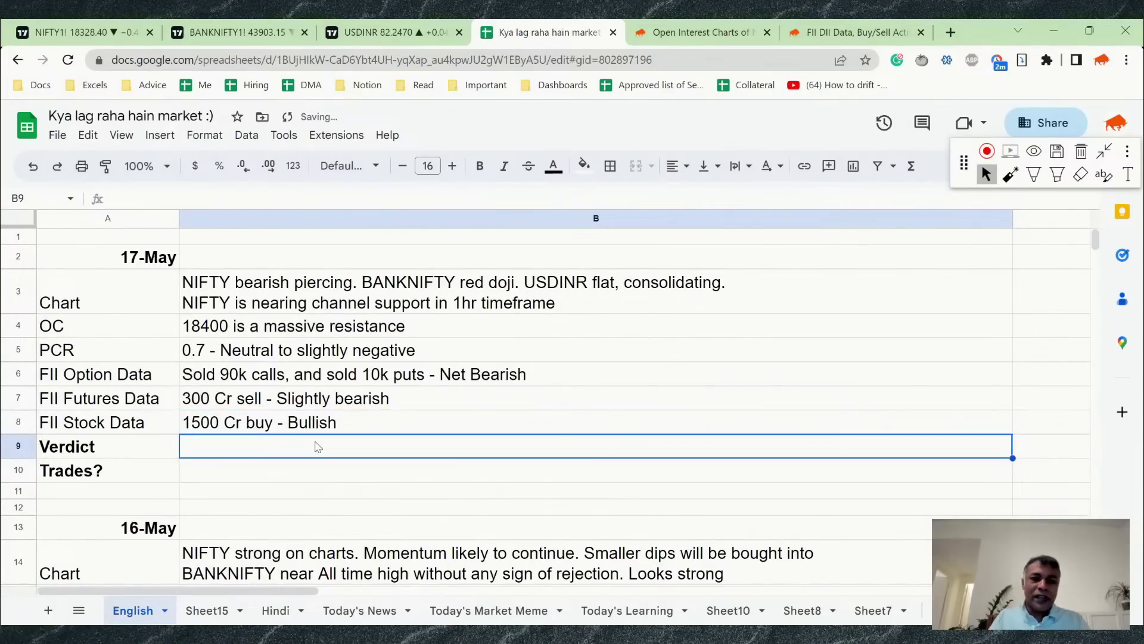
# Step: Check the FII Stocks figure on the FII DII Data page and correct the FII Stock Data note to "1400 Cr buy - Bullish"
pyautogui.click(704, 25)
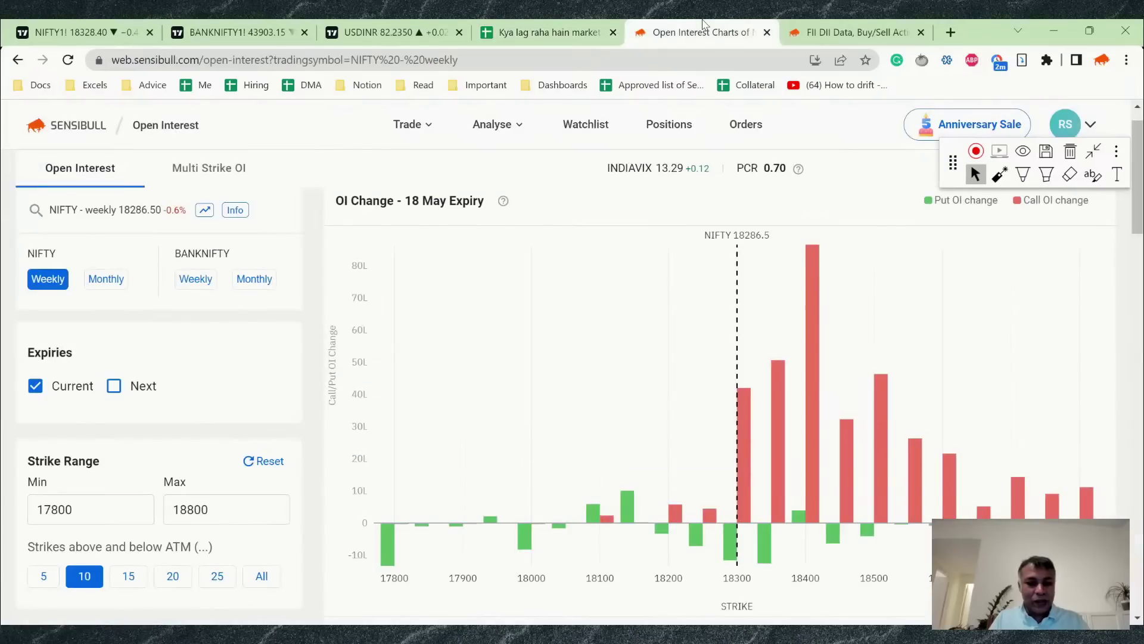
pyautogui.click(837, 25)
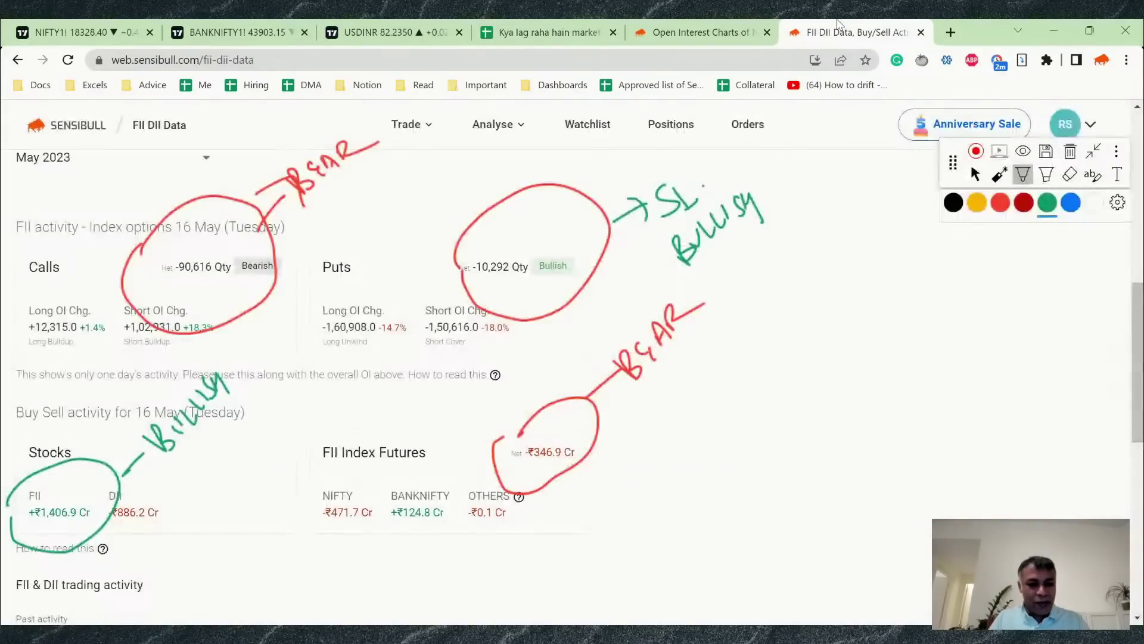
pyautogui.click(545, 27)
pyautogui.press('Up')
pyautogui.press('Return')
pyautogui.press('Home')
pyautogui.press('Right')
pyautogui.write('4')
pyautogui.press('Return')
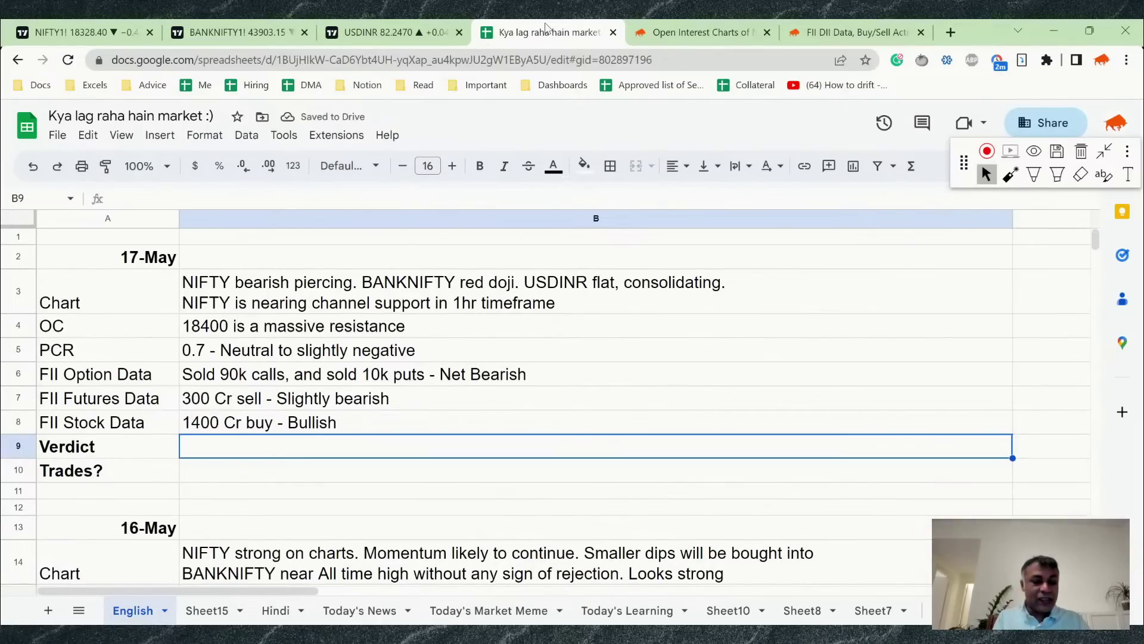
# Step: Enter the 17-May Verdict as "Watch the 18300 bottom of channel level. If it holds, we can see bullishness"
pyautogui.write('W')
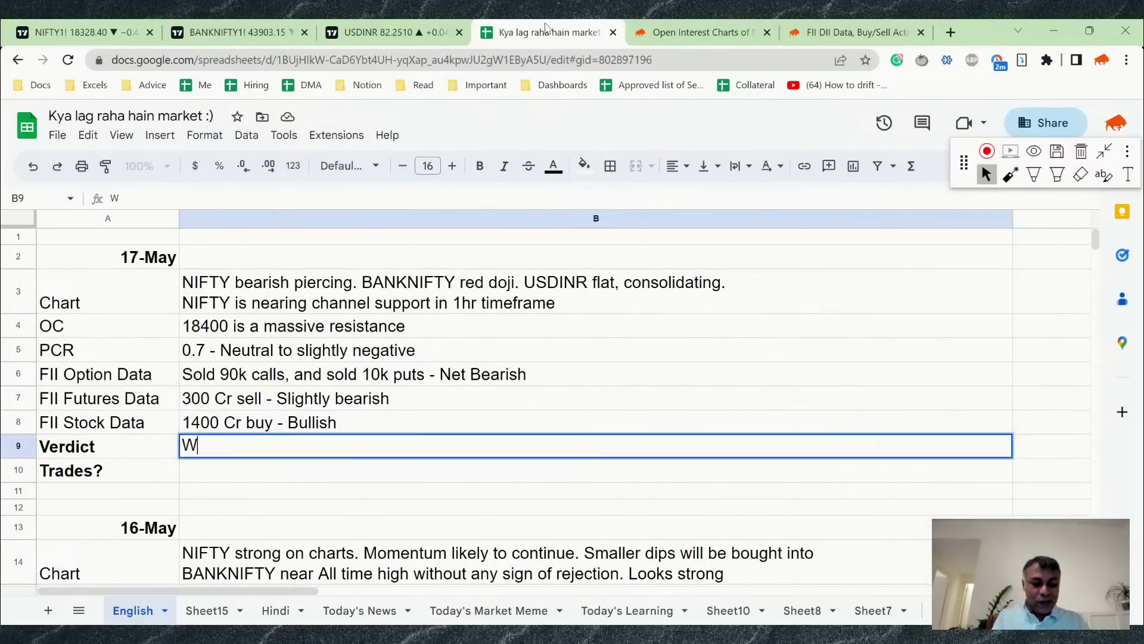
pyautogui.write('atch the 18300 0')
pyautogui.write('bottom')
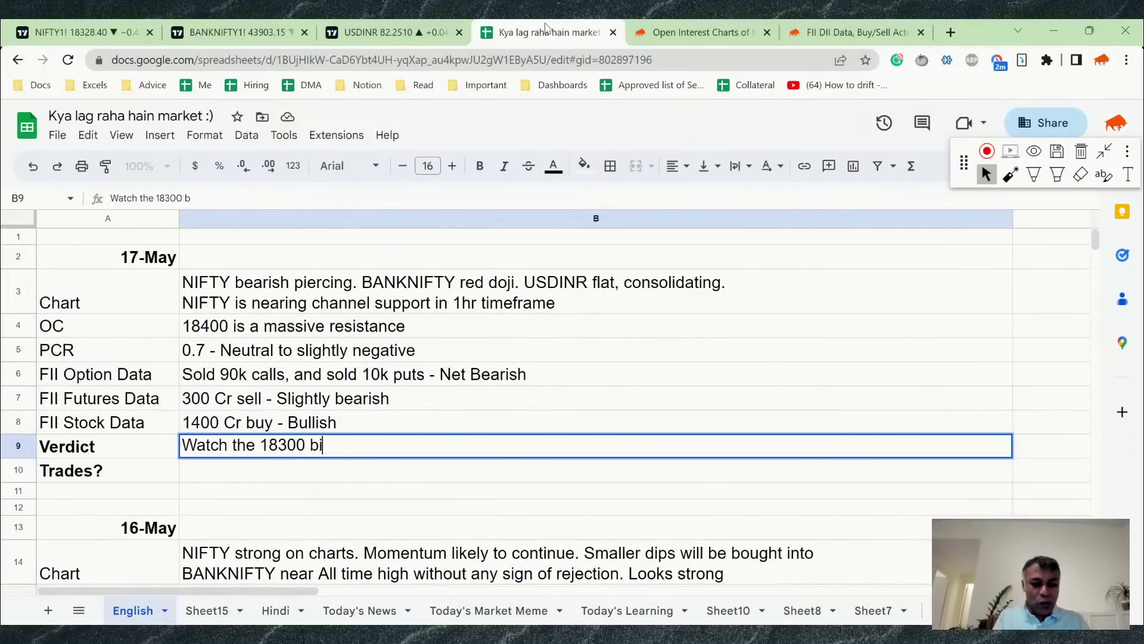
pyautogui.press('BackSpace')
pyautogui.press('BackSpace')
pyautogui.press('BackSpace')
pyautogui.press('BackSpace')
pyautogui.press('BackSpace')
pyautogui.press('BackSpace')
pyautogui.press('BackSpace')
pyautogui.write('bottom of chan')
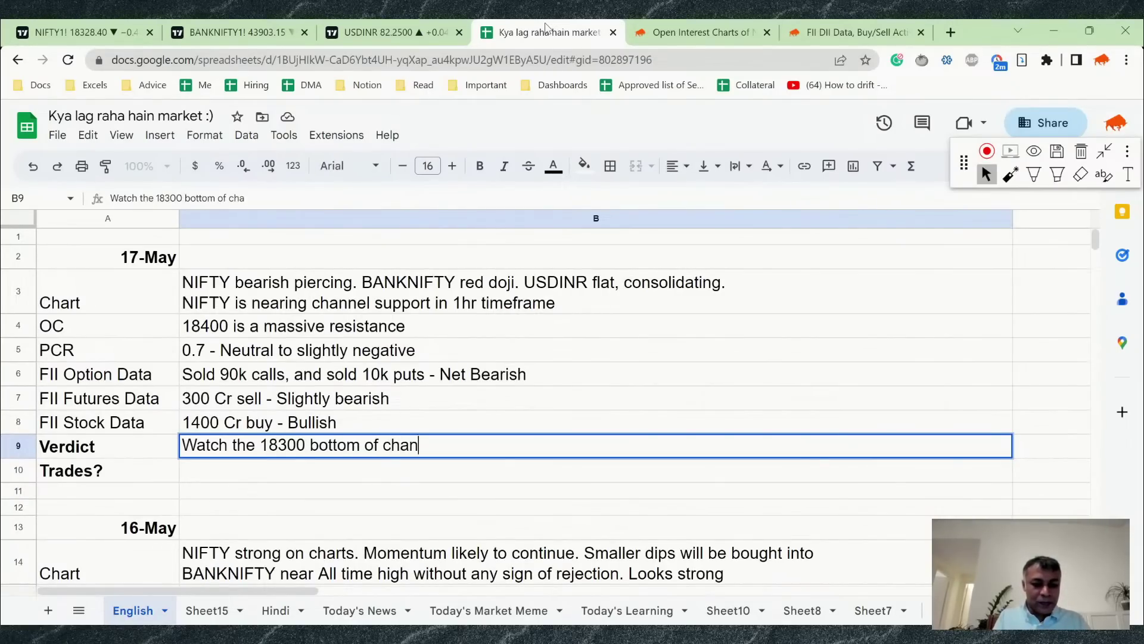
pyautogui.write('nel level. If it holds, we can see bullishness')
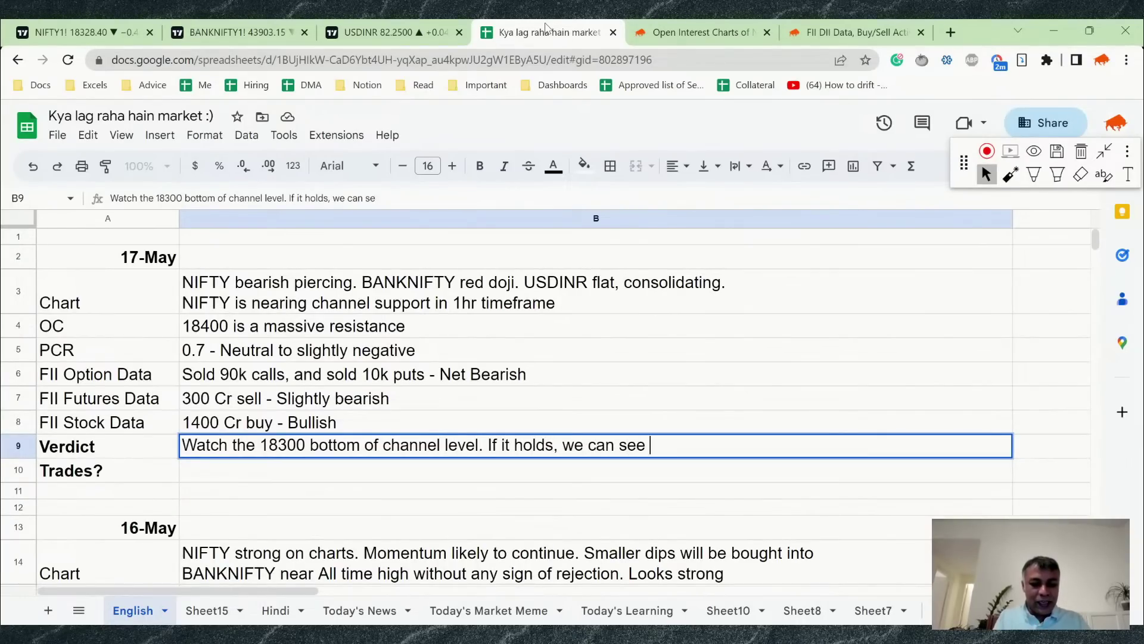
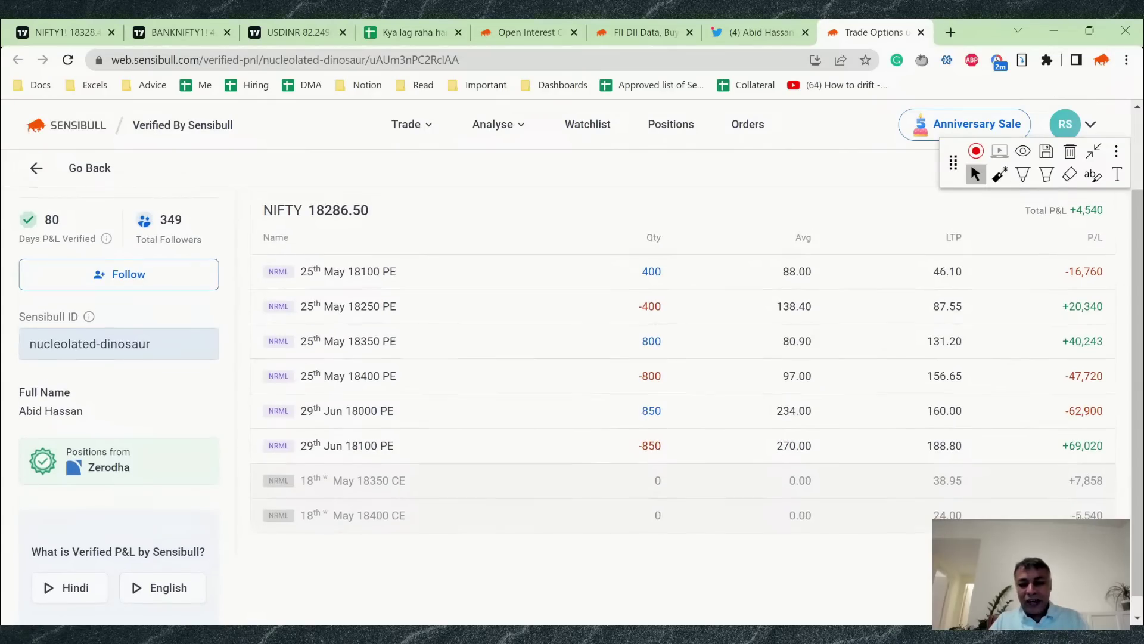
# Step: Review the NIFTY option positions, total P&L and ROI on the verified P&L page for 16 May
pyautogui.scroll(1, 1080, 518)
pyautogui.scroll(3, 1080, 518)
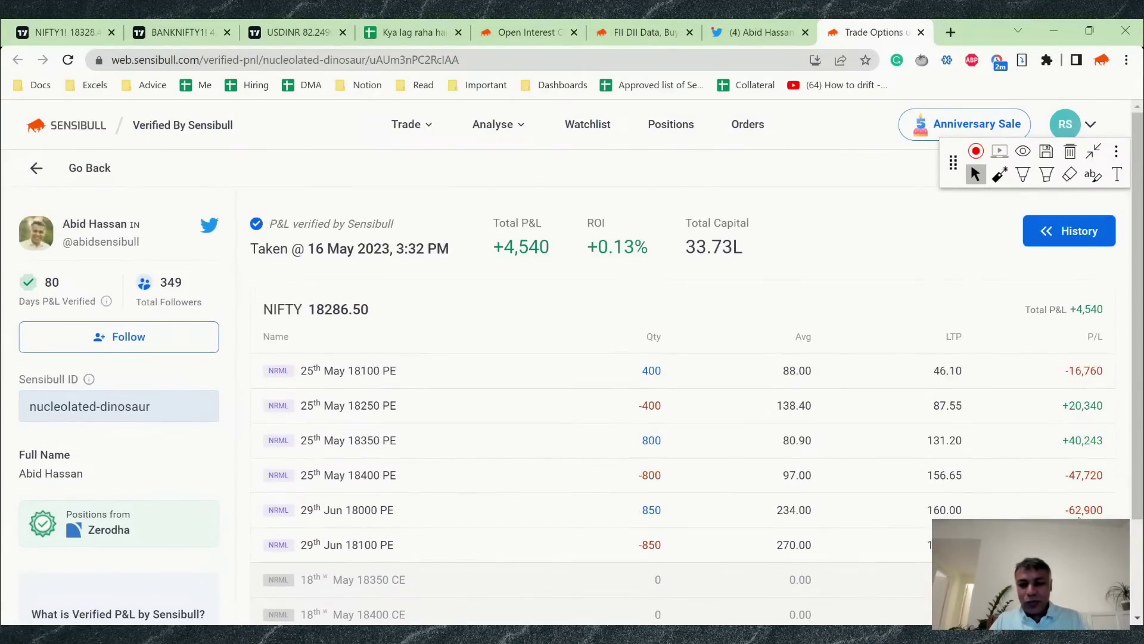
pyautogui.scroll(-1, 1080, 517)
pyautogui.scroll(2, 1080, 518)
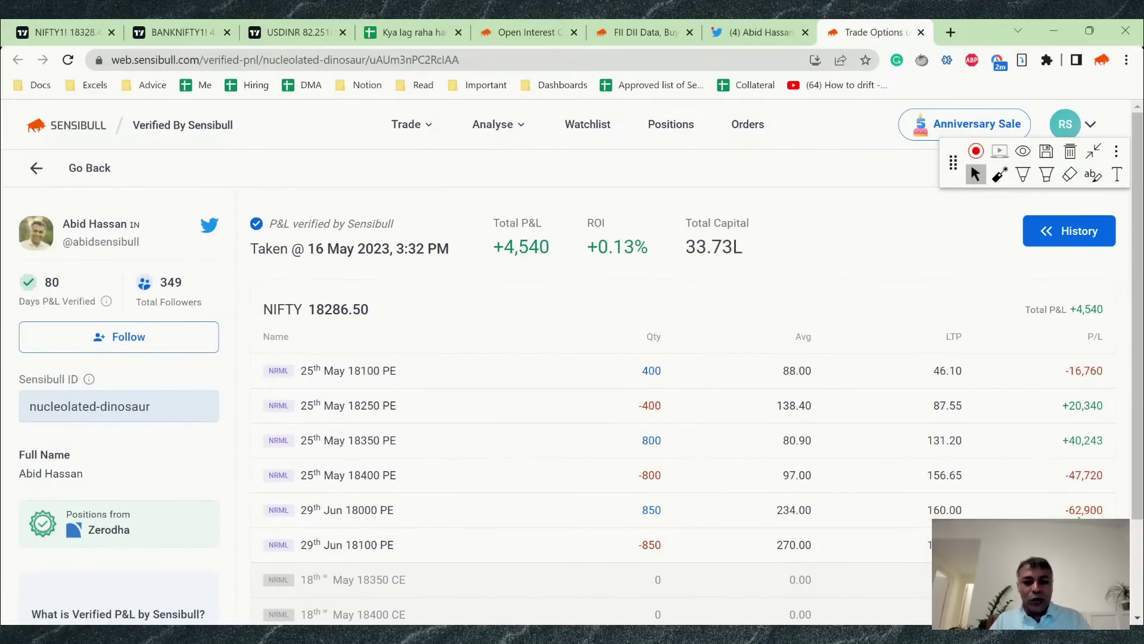
pyautogui.scroll(-2, 1080, 518)
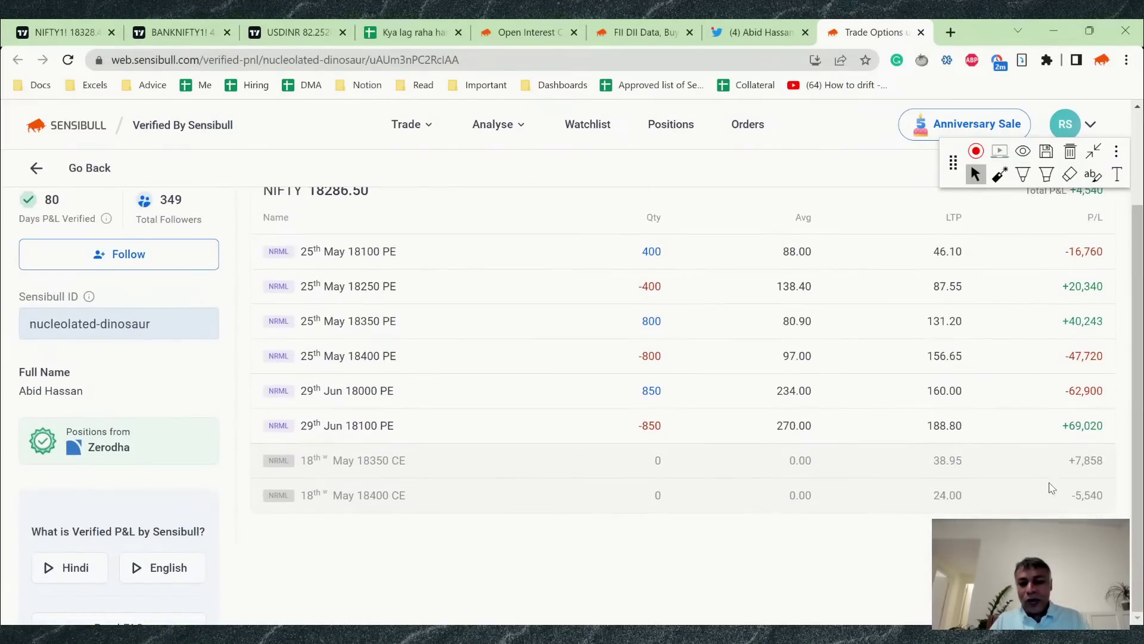
pyautogui.scroll(2, 1013, 497)
pyautogui.scroll(-2, 1013, 498)
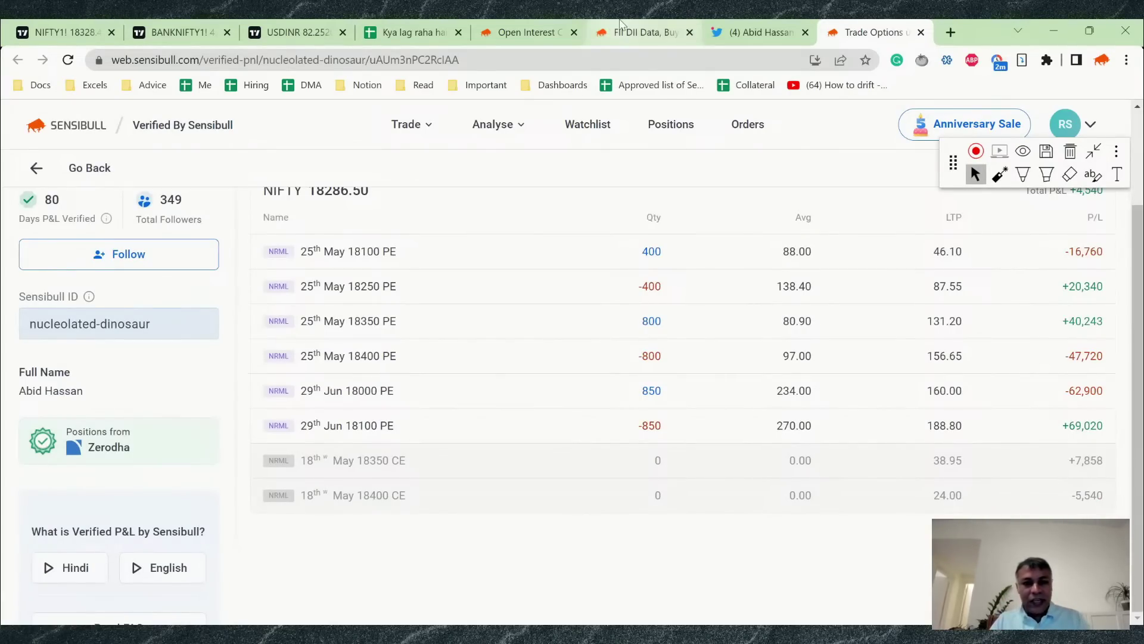
# Step: Reload the NIFTY chart page in TradingView to load the Nifty 50 Index and set the chart interval to 1 day
pyautogui.click(54, 24)
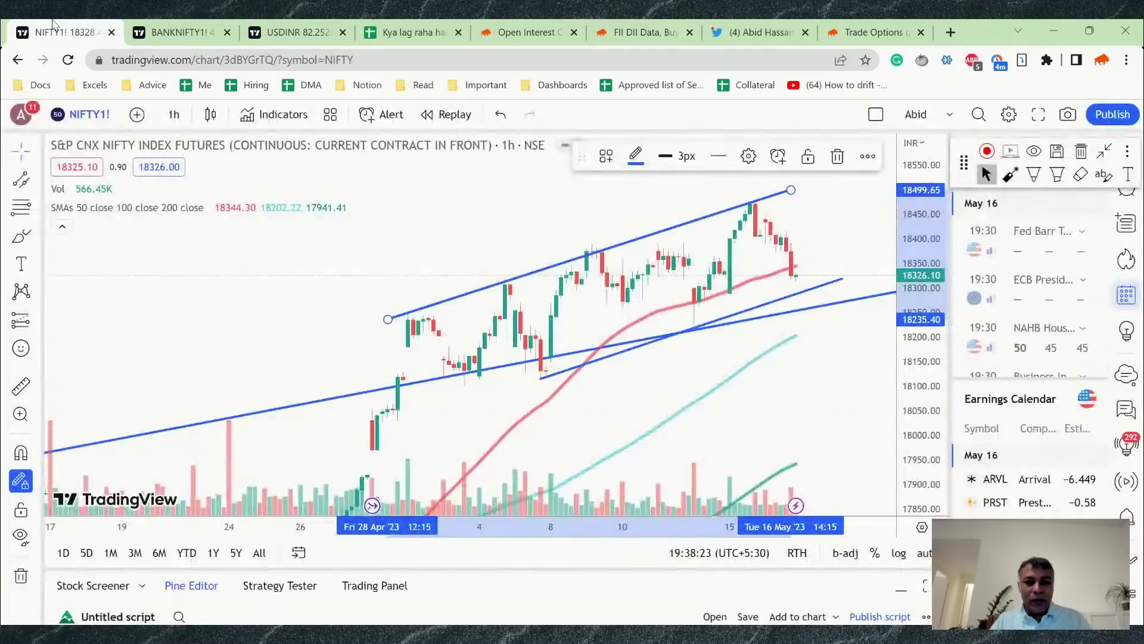
pyautogui.click(86, 125)
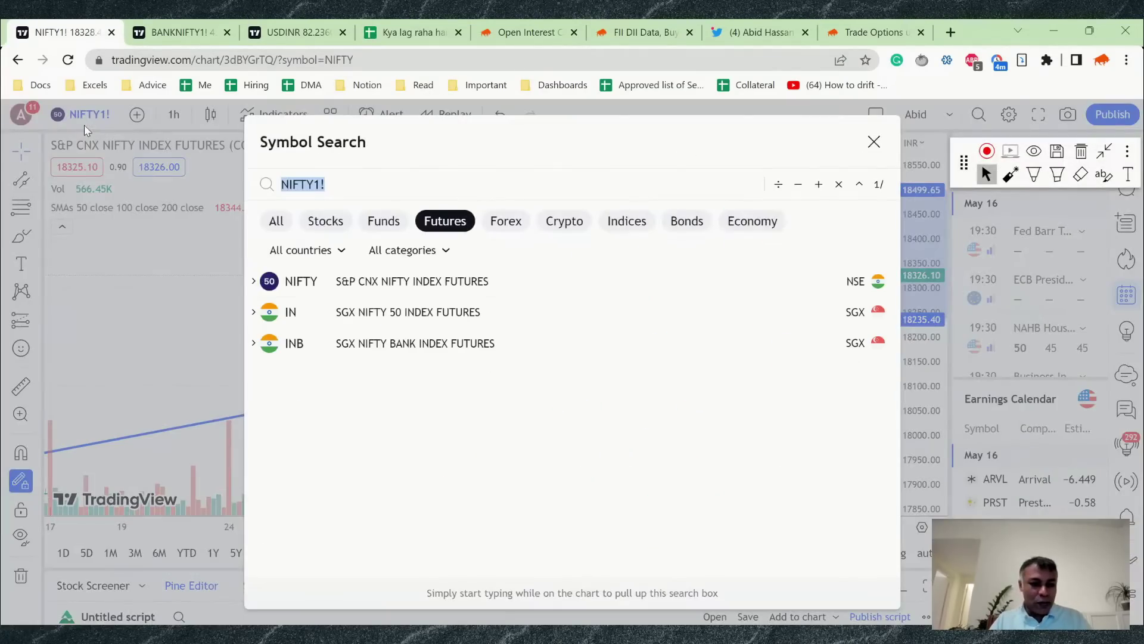
pyautogui.press('Escape')
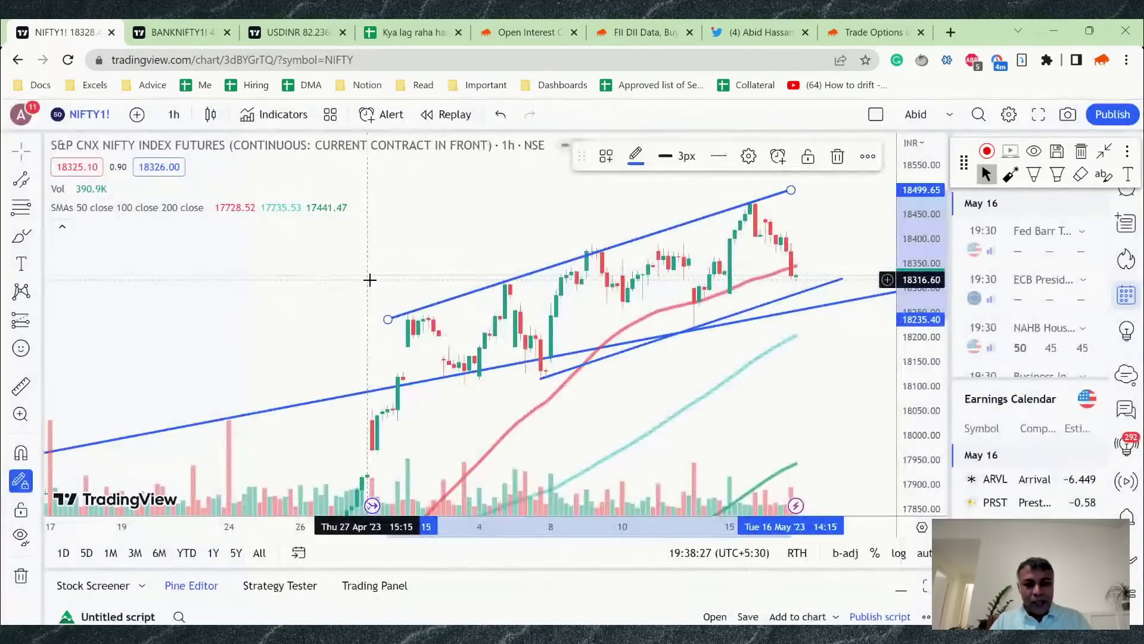
pyautogui.click(241, 59)
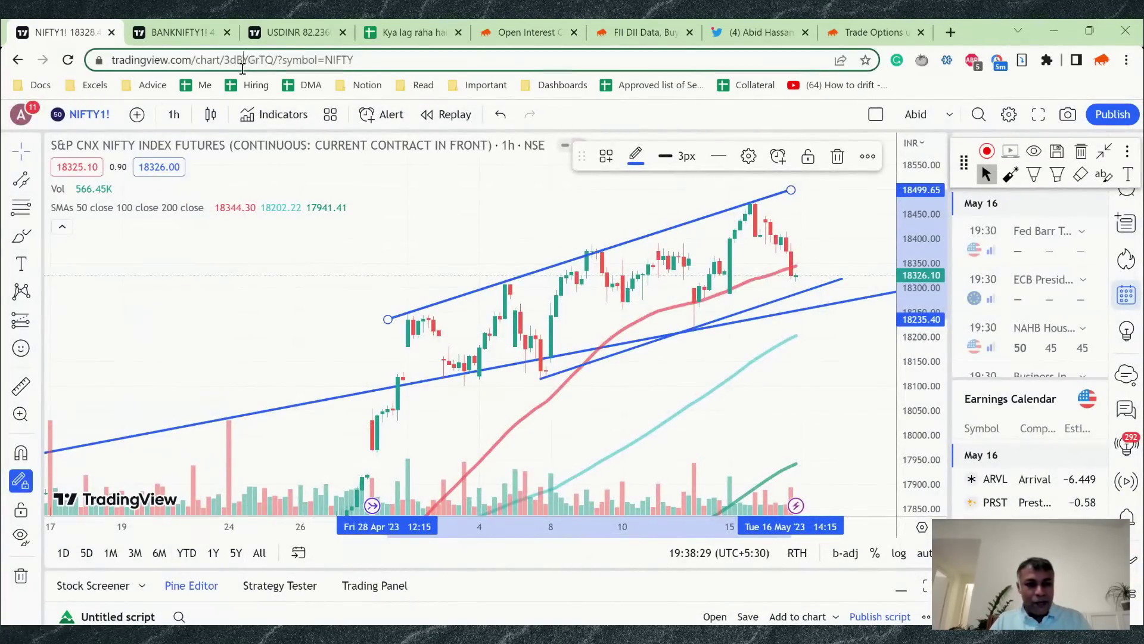
pyautogui.press('Return')
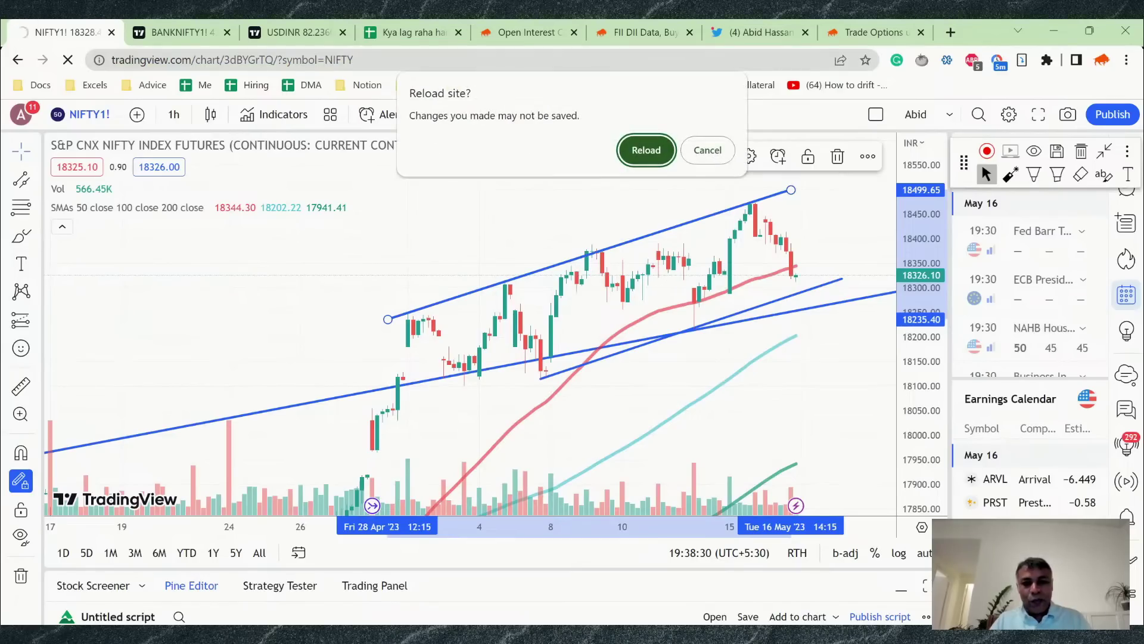
pyautogui.click(654, 156)
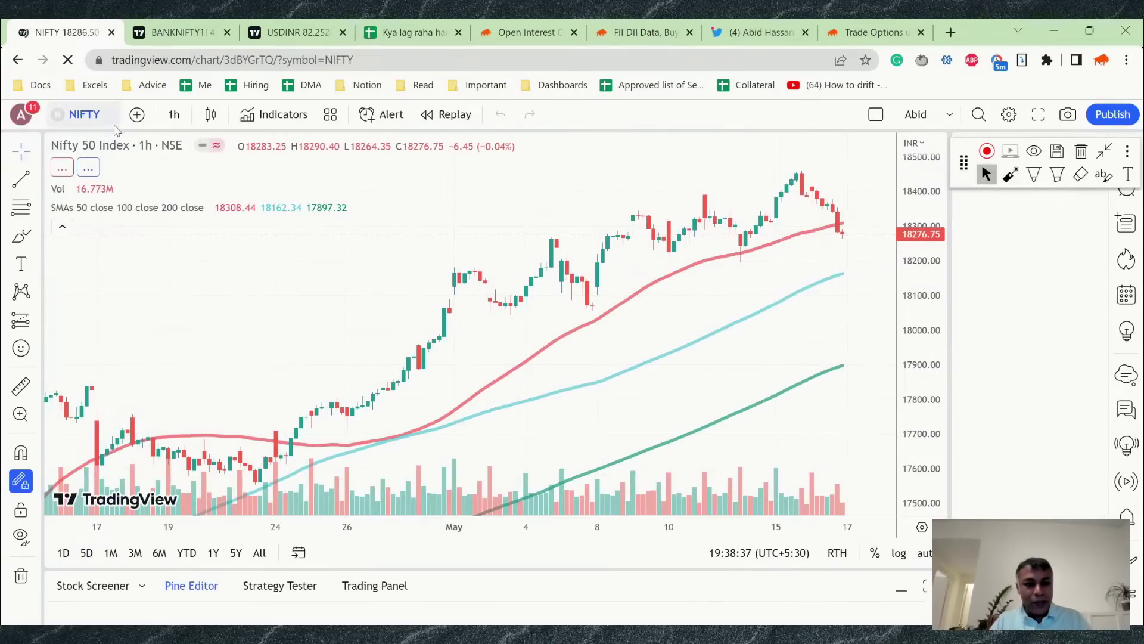
pyautogui.click(174, 115)
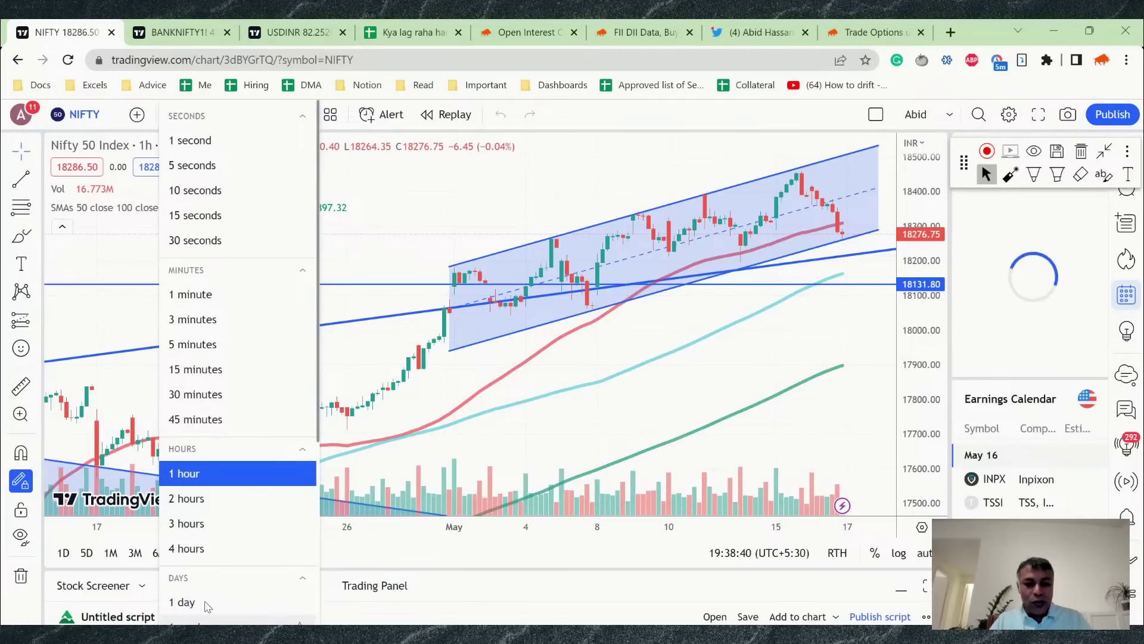
pyautogui.click(186, 603)
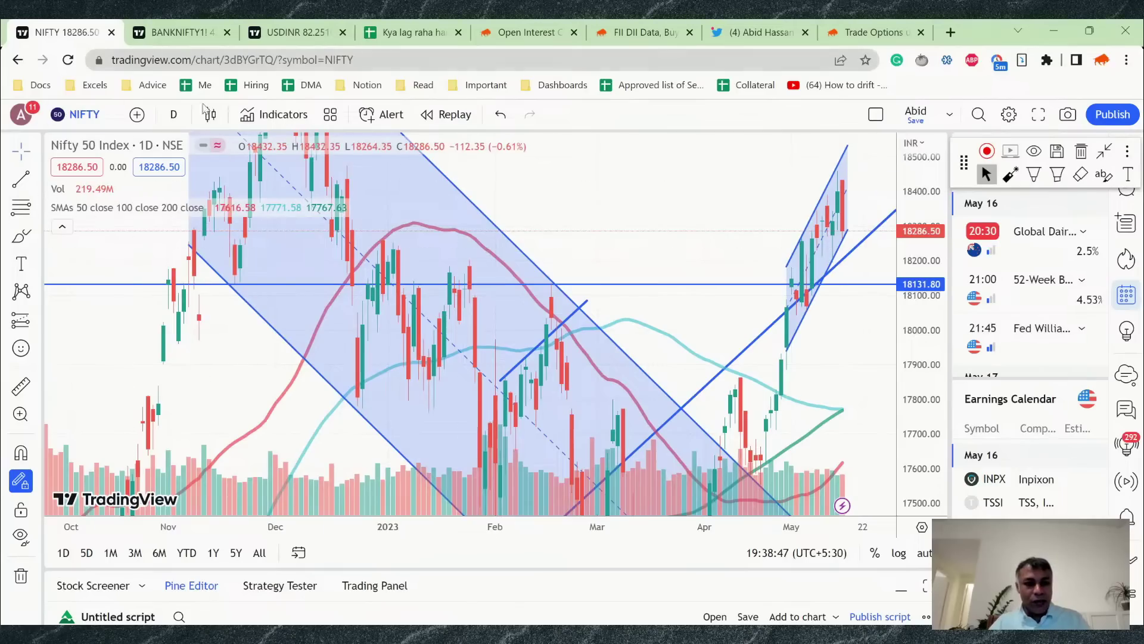
pyautogui.click(174, 115)
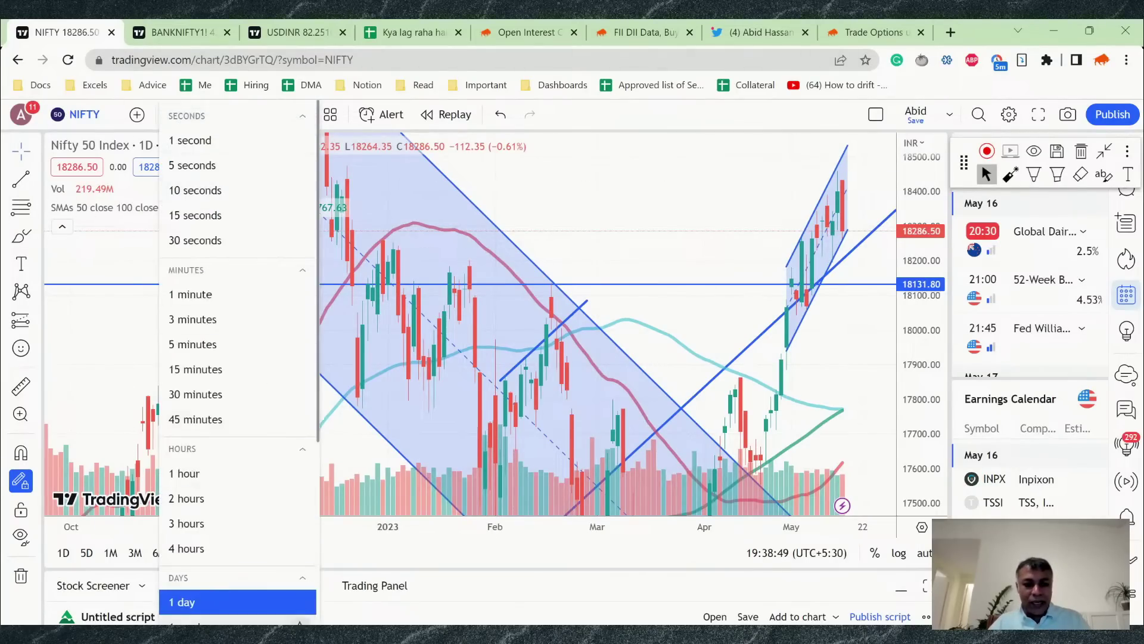
pyautogui.click(109, 246)
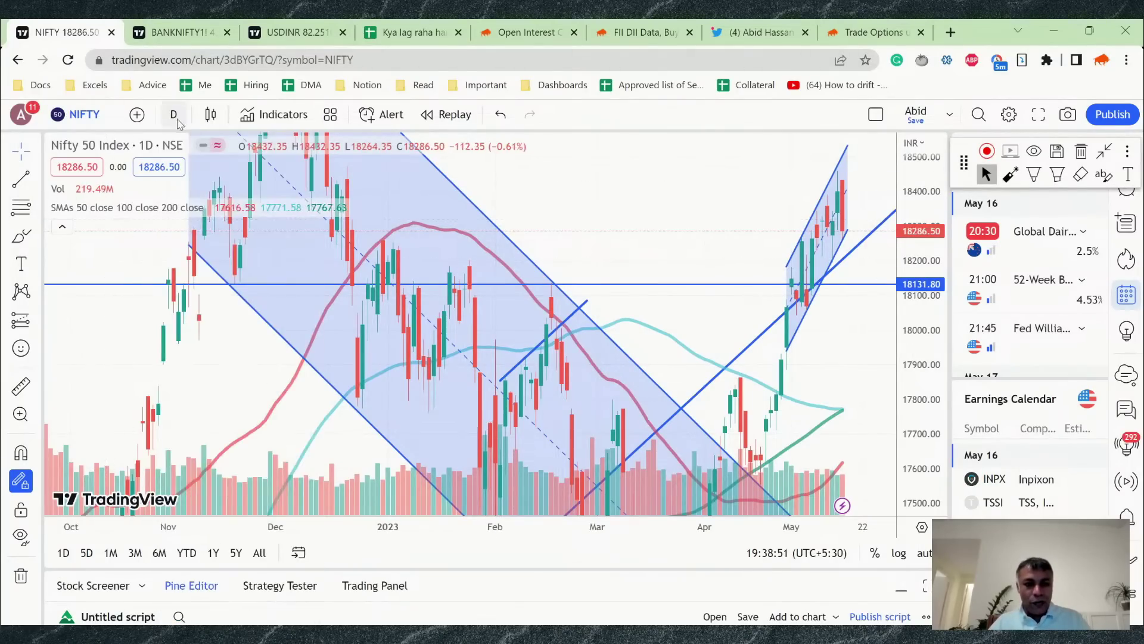
pyautogui.click(175, 114)
pyautogui.click(327, 128)
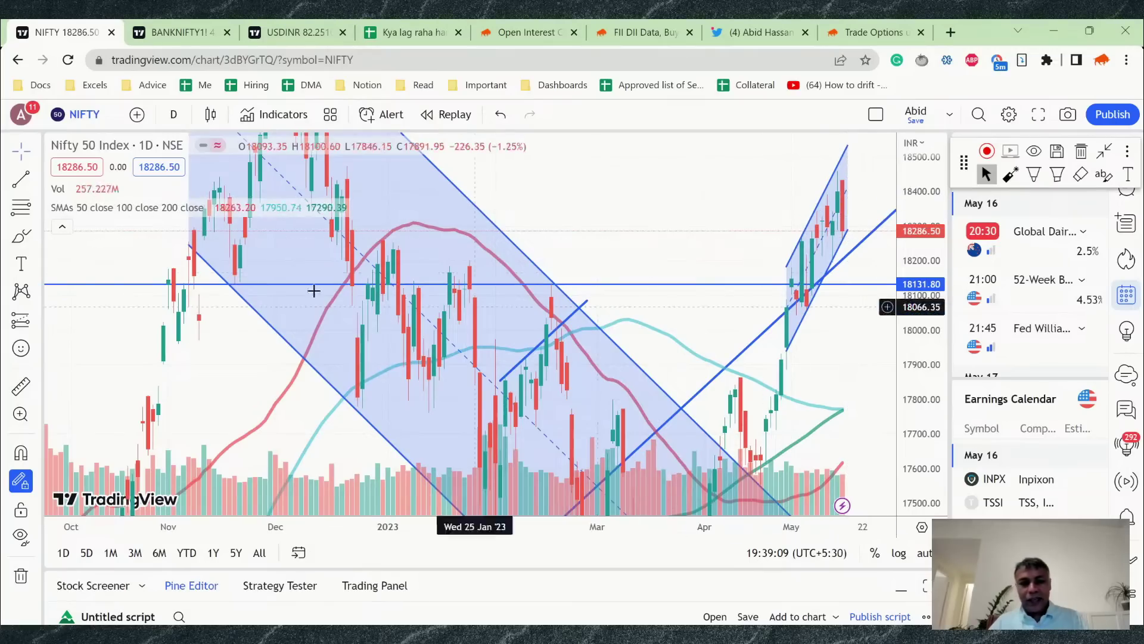
# Step: Set the chart interval to 1 week and switch the symbol to the S&P CNX NIFTY index futures continuous contract
pyautogui.click(174, 121)
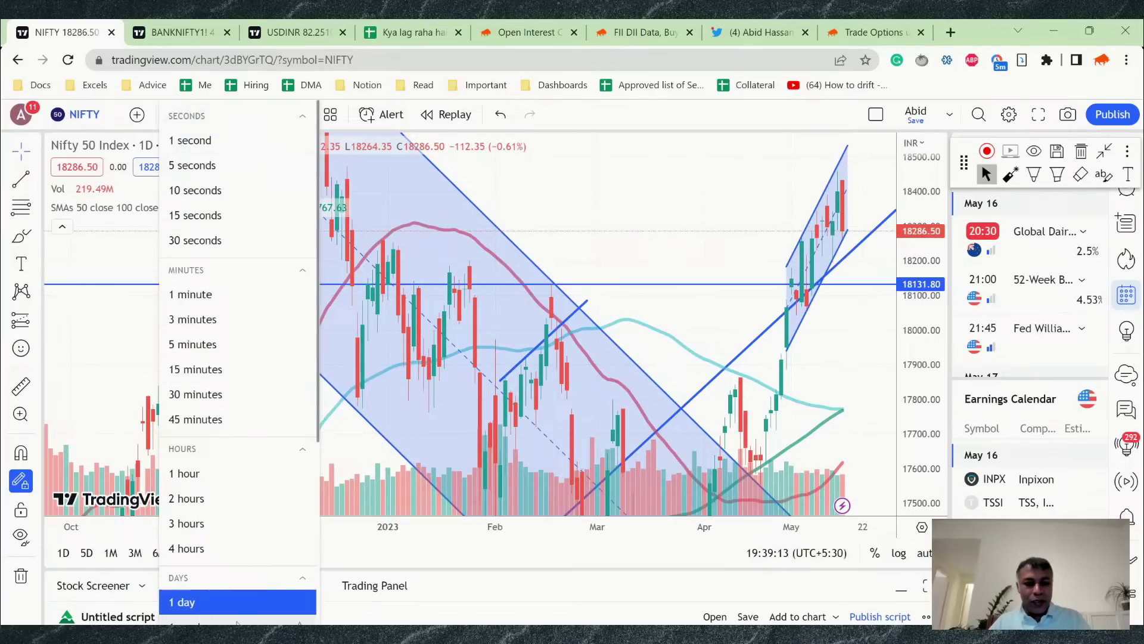
pyautogui.press('Escape')
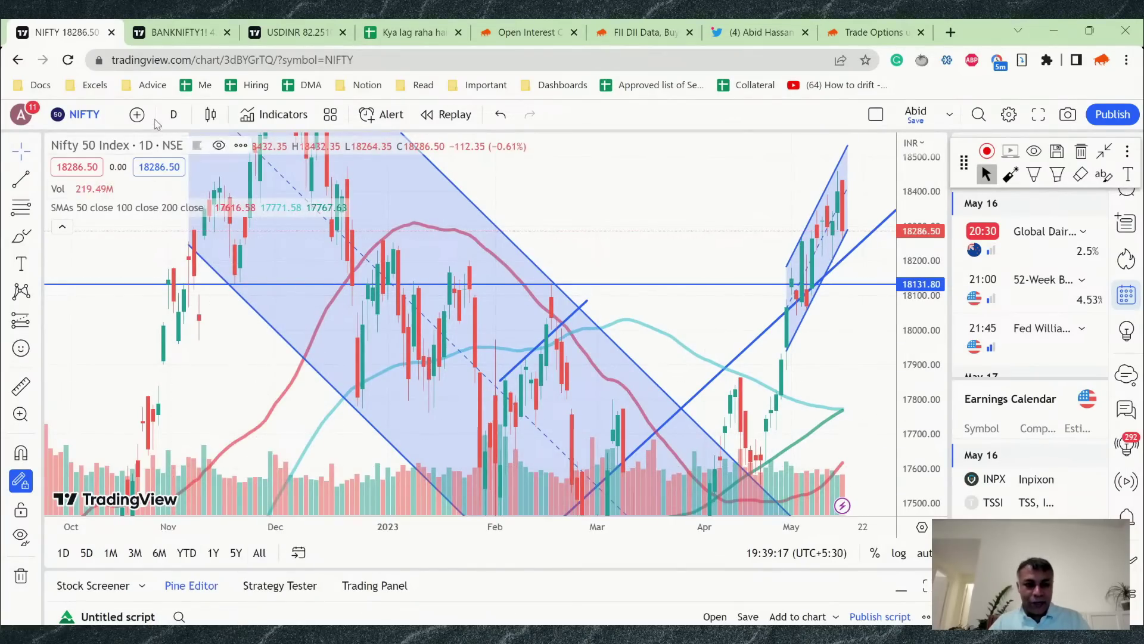
pyautogui.click(173, 114)
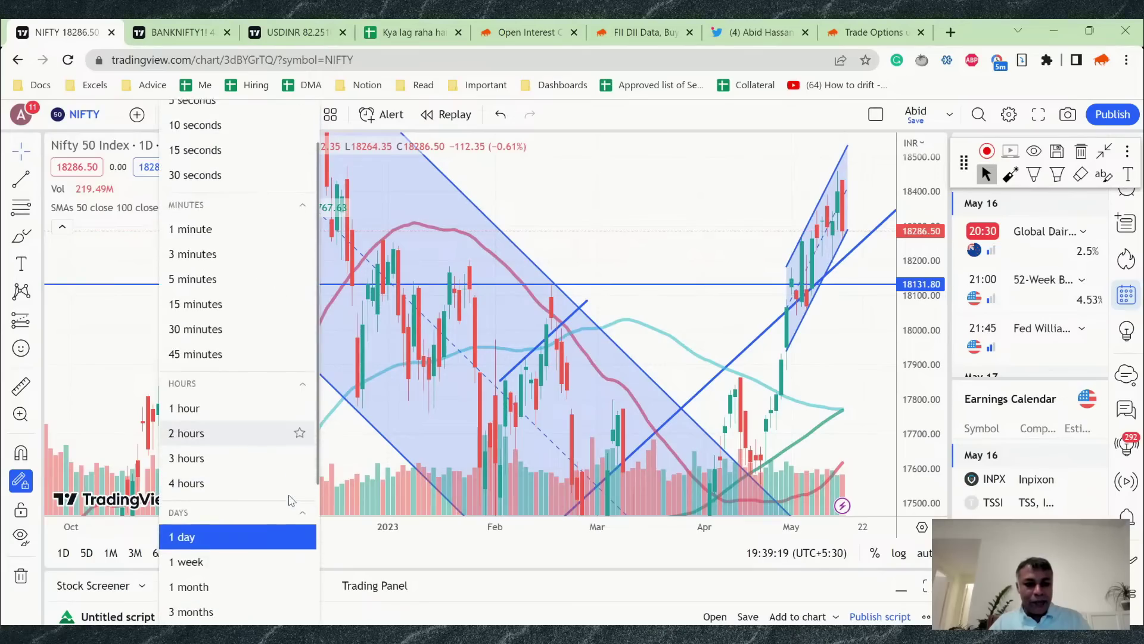
pyautogui.click(292, 560)
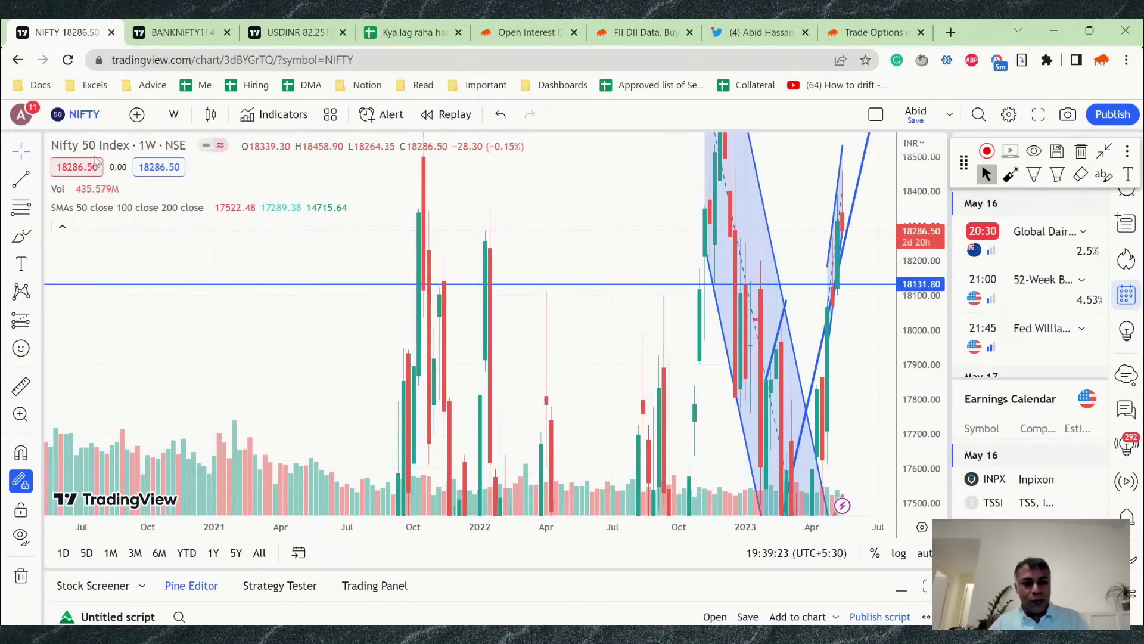
pyautogui.click(81, 115)
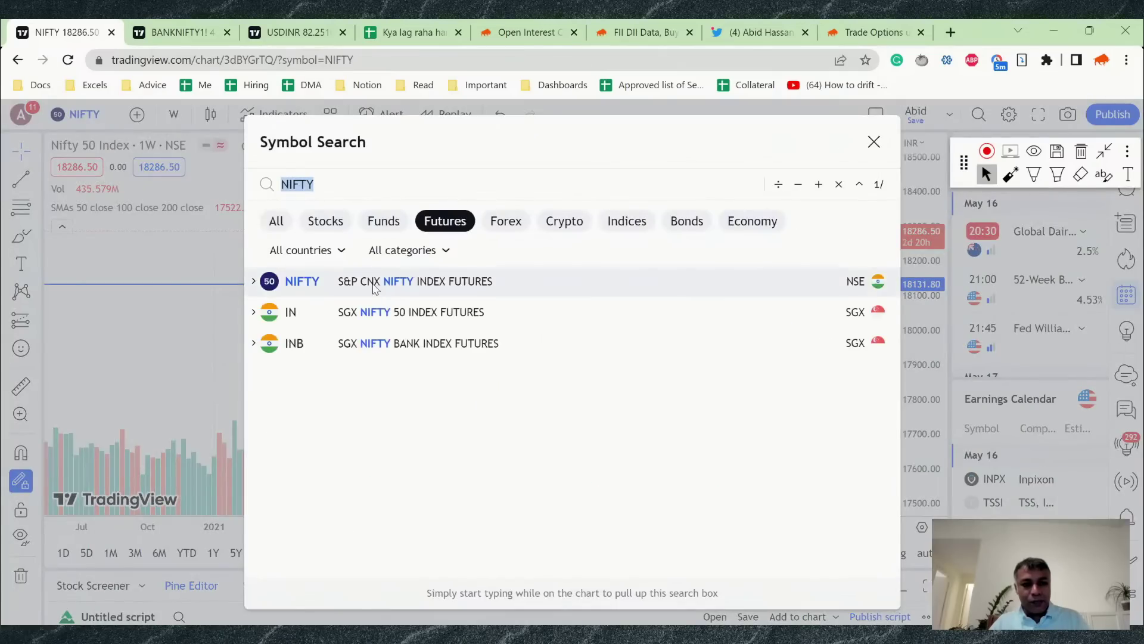
pyautogui.click(376, 288)
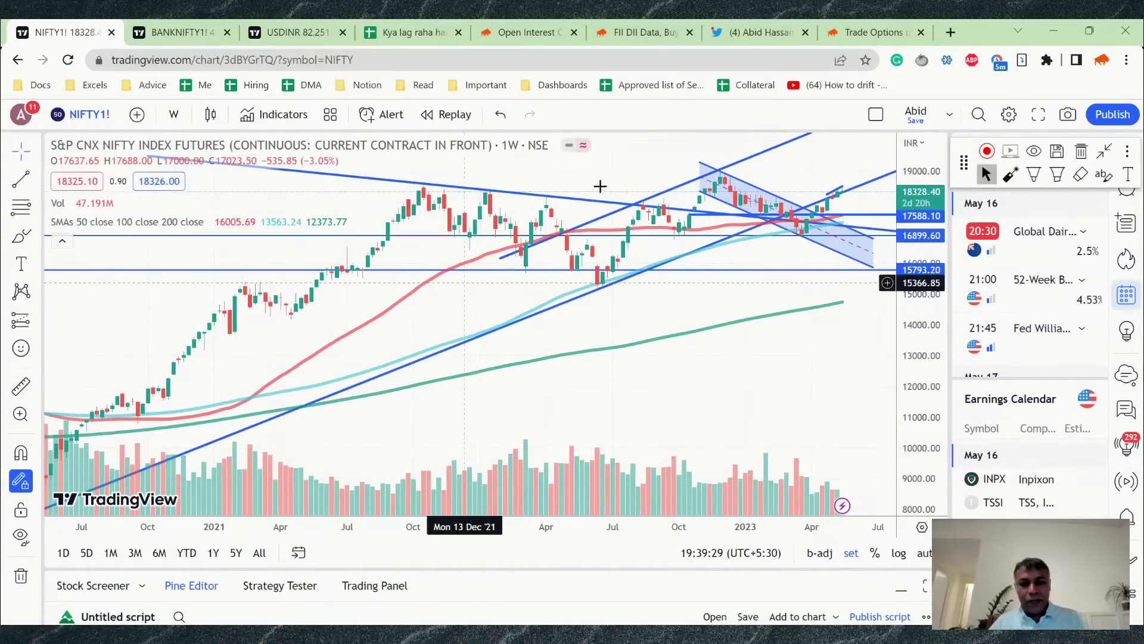
# Step: Examine the latest weekly NIFTY futures candles against the rising trendline and the descending channel
pyautogui.moveTo(919, 245); pyautogui.dragTo(913, 238)
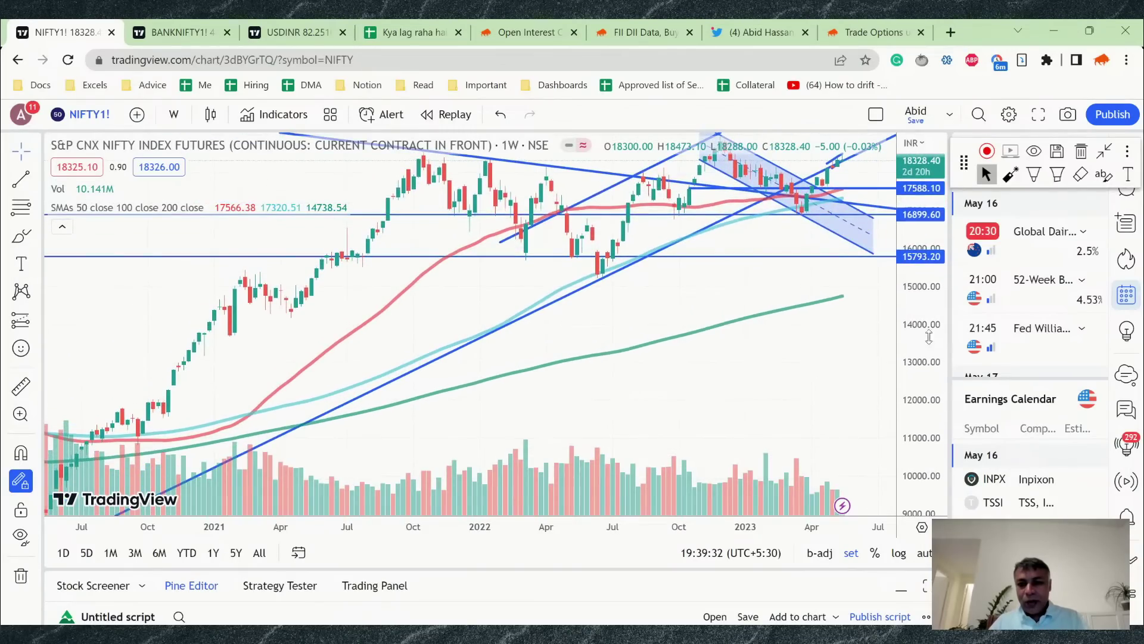
pyautogui.rightClick(948, 401)
pyautogui.moveTo(923, 387); pyautogui.dragTo(740, 269)
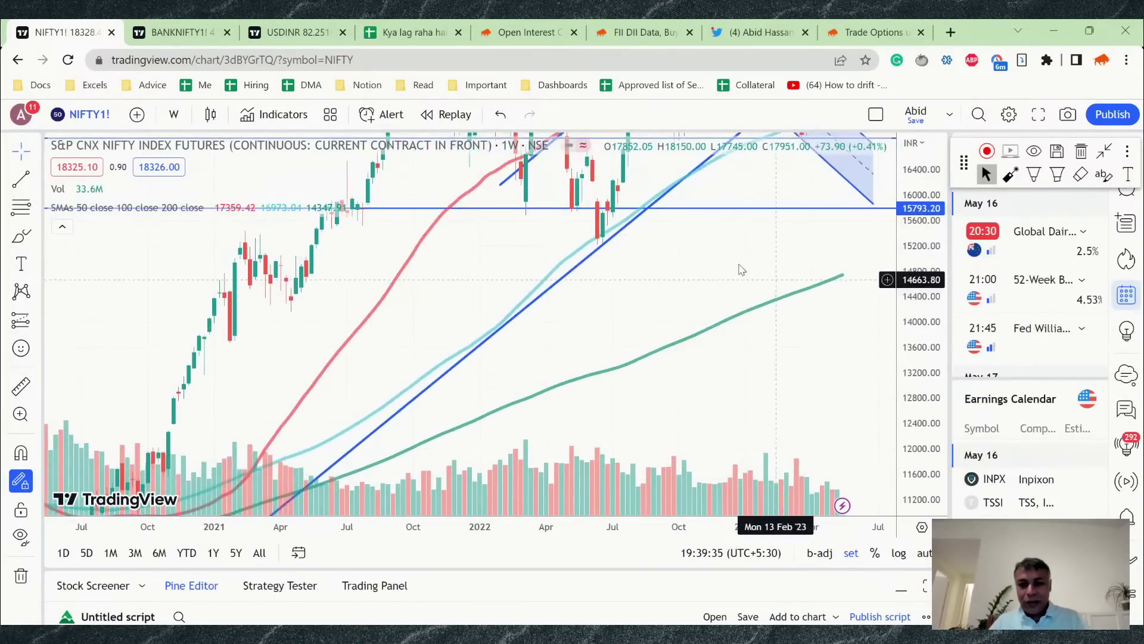
pyautogui.hotkey('alt', 'r')
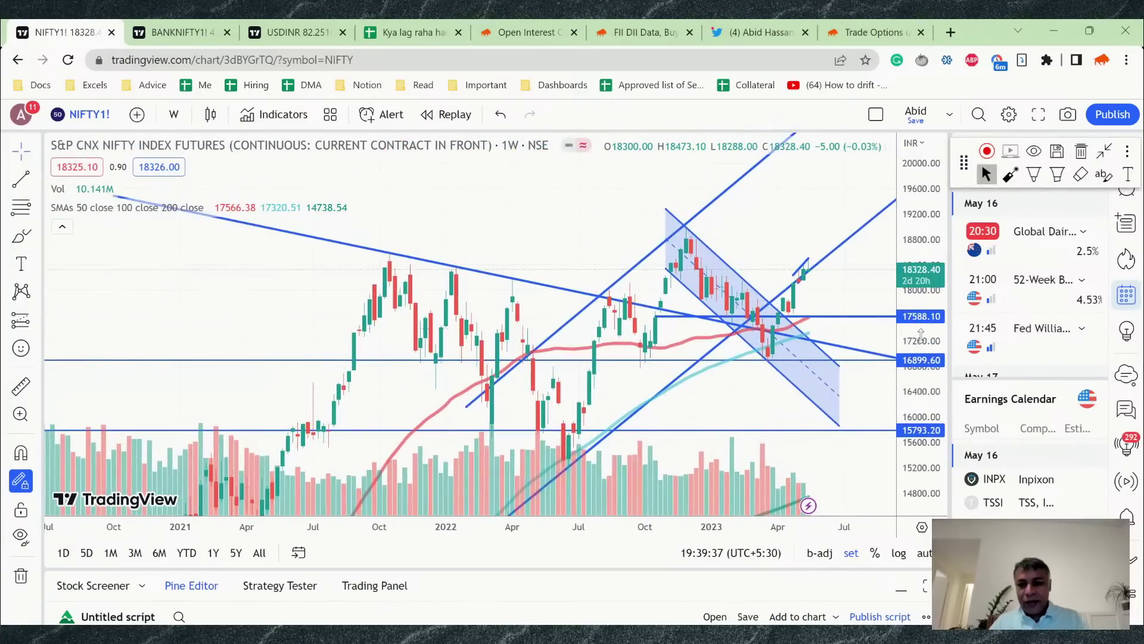
pyautogui.moveTo(921, 336); pyautogui.dragTo(921, 298)
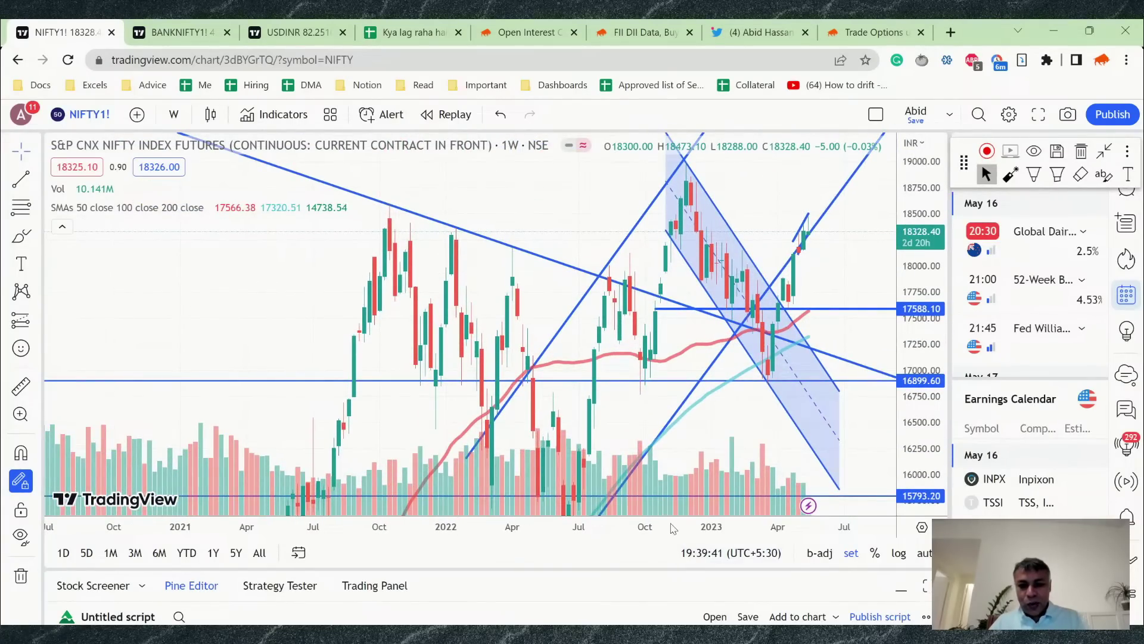
pyautogui.rightClick(553, 526)
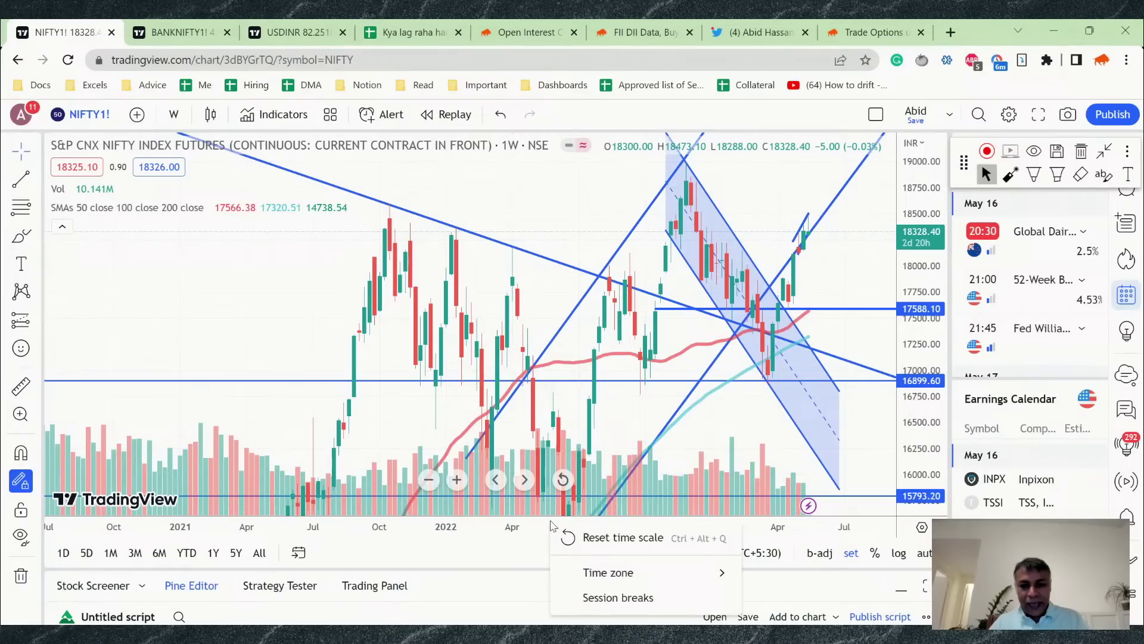
pyautogui.rightClick(431, 533)
pyautogui.scroll(2, 432, 532)
pyautogui.scroll(3, 432, 532)
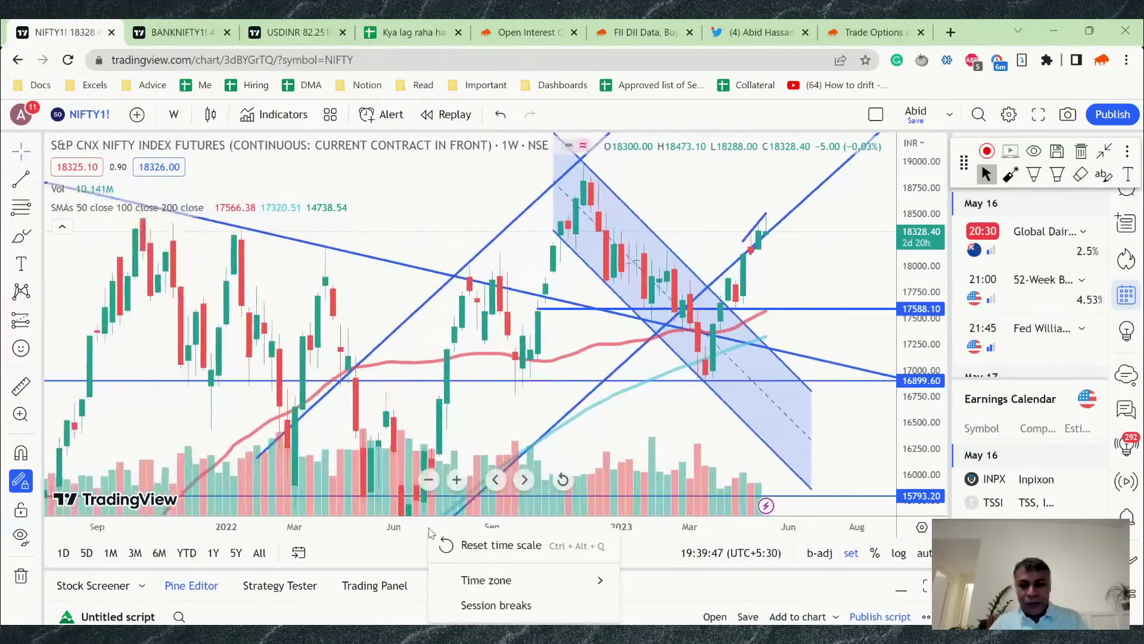
pyautogui.moveTo(928, 356); pyautogui.dragTo(845, 235)
pyautogui.moveTo(756, 247); pyautogui.dragTo(748, 288)
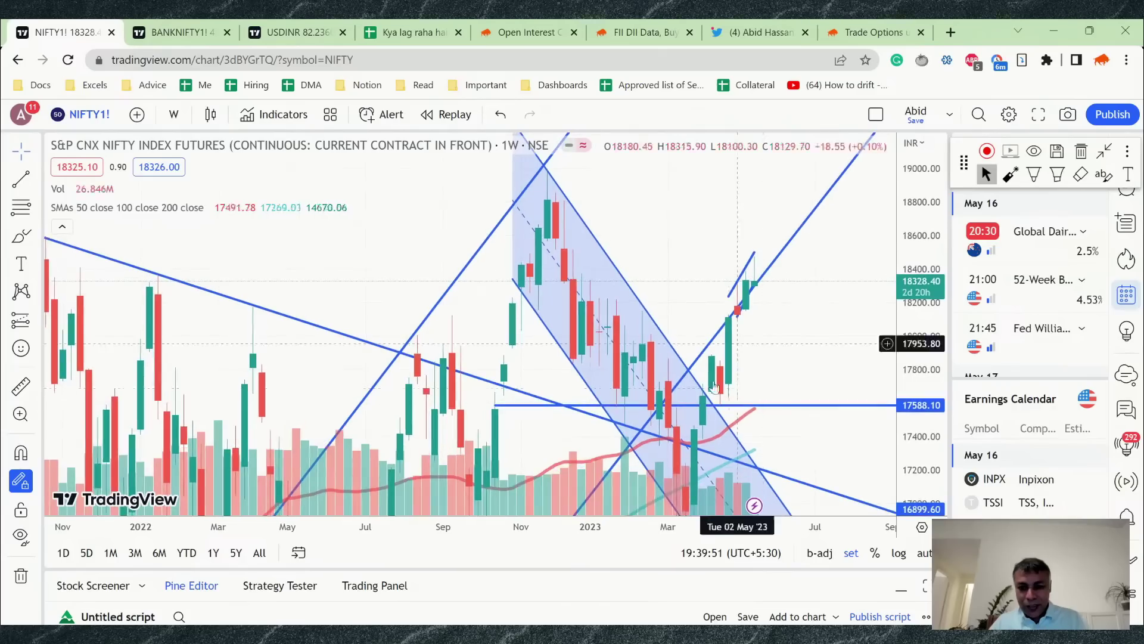
pyautogui.scroll(2, 621, 532)
pyautogui.scroll(3, 622, 532)
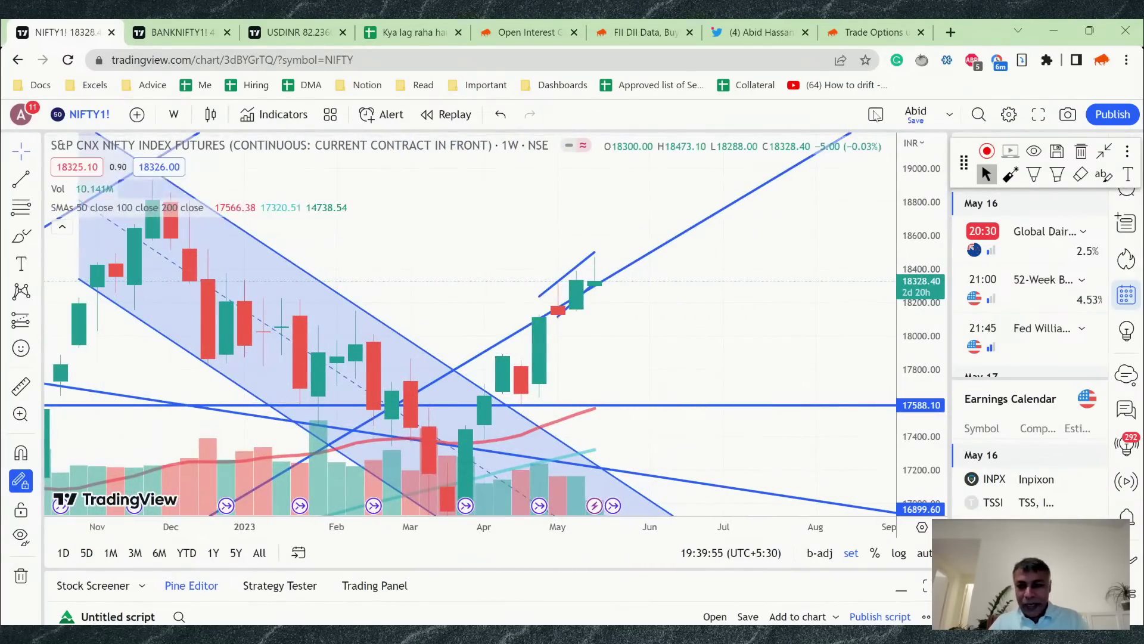
# Step: Annotate the chart with a short green line above the latest candles and a dark red upper-wick candle sketch labelled "Shooting"
pyautogui.click(1033, 174)
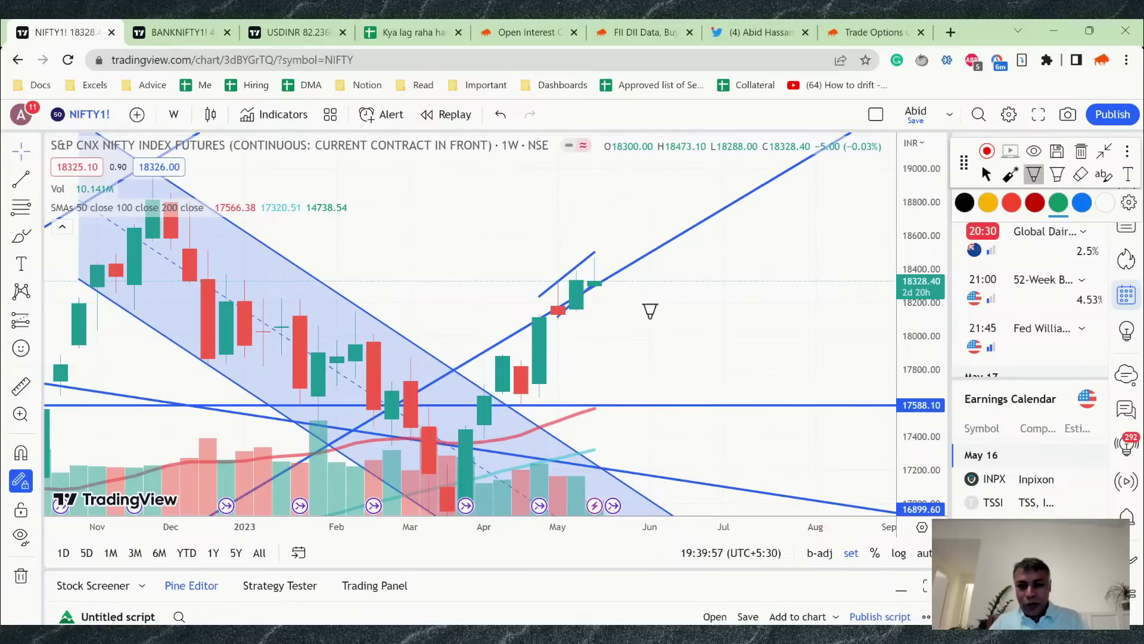
pyautogui.moveTo(570, 253); pyautogui.dragTo(634, 237)
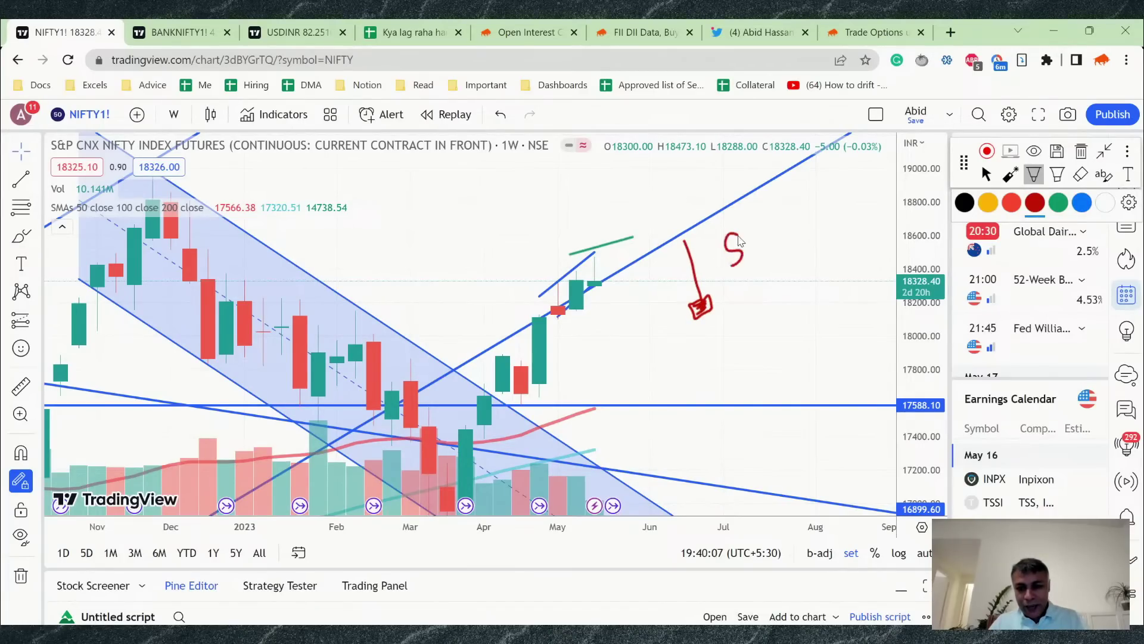
pyautogui.moveTo(736, 237)
pyautogui.mouseDown()
pyautogui.moveTo(768, 237)
pyautogui.moveTo(783, 216)
pyautogui.moveTo(808, 249)
pyautogui.mouseUp()
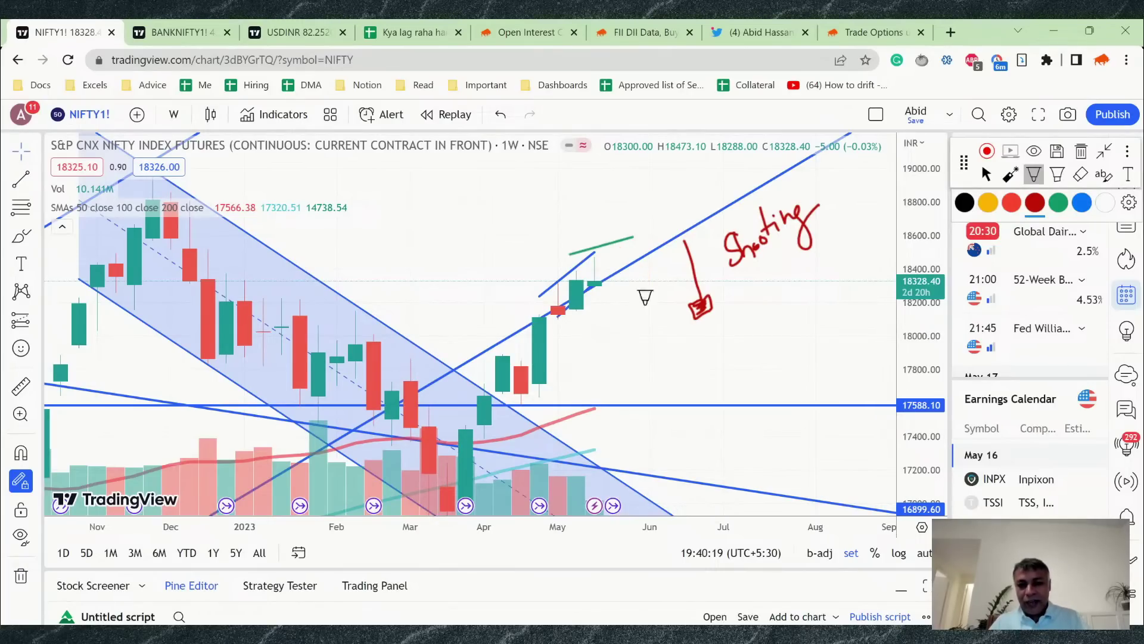
# Step: Sketch a green candle above the trendline and handwrite the levels 18460, circled, and 18200 below the latest candles in green
pyautogui.click(1059, 202)
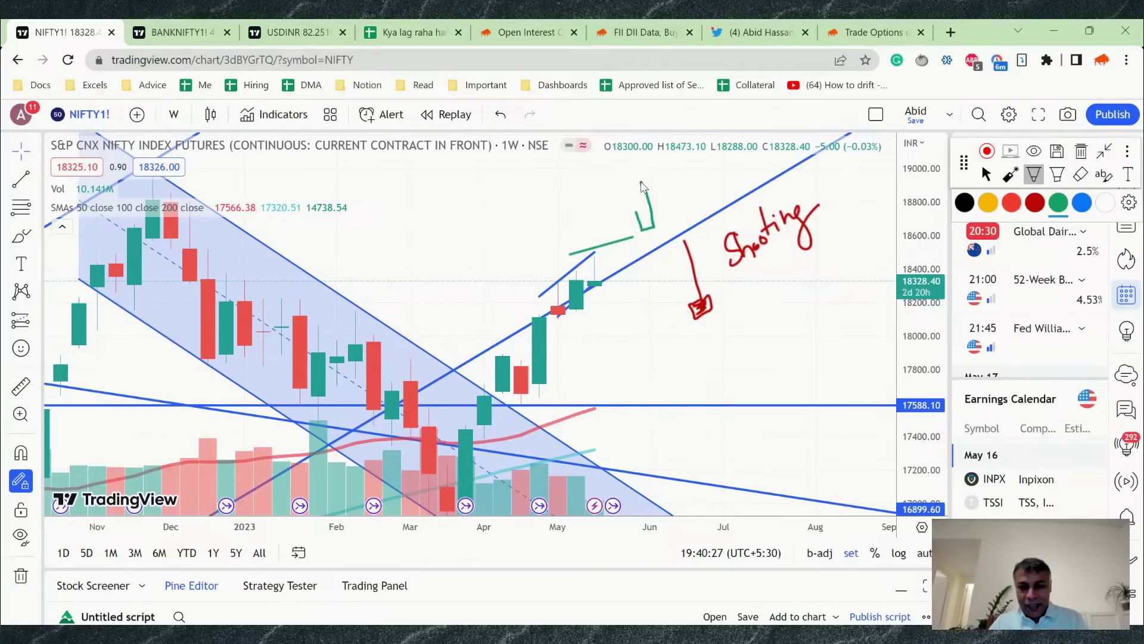
pyautogui.moveTo(641, 185)
pyautogui.mouseDown()
pyautogui.moveTo(643, 226)
pyautogui.moveTo(646, 199)
pyautogui.mouseUp()
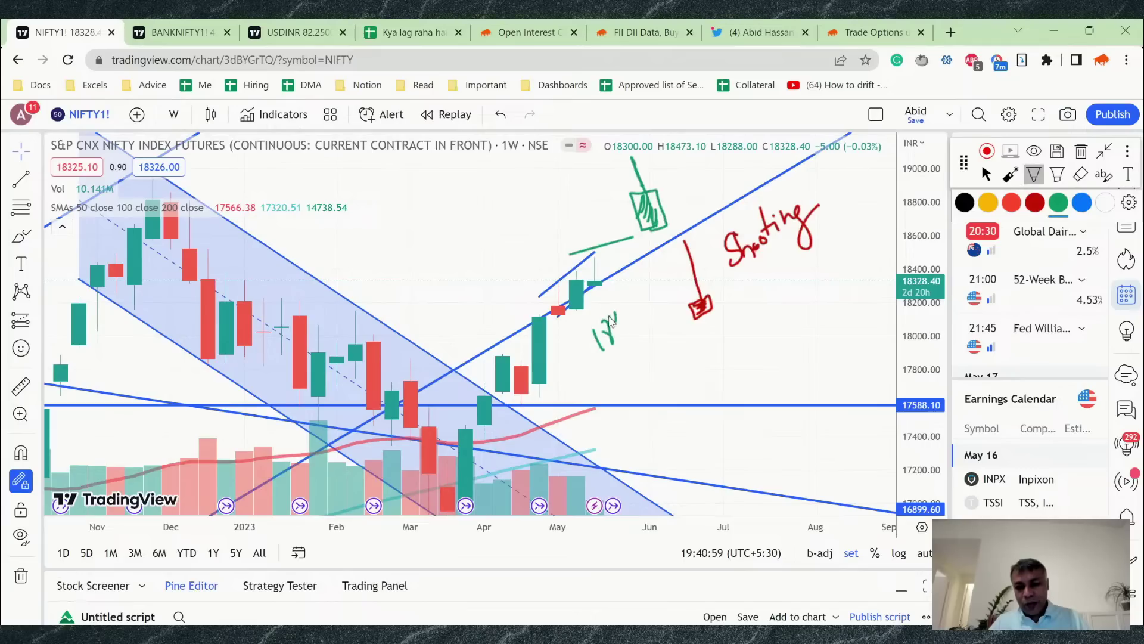
pyautogui.moveTo(611, 322)
pyautogui.mouseDown()
pyautogui.moveTo(626, 317)
pyautogui.moveTo(616, 360)
pyautogui.moveTo(598, 291)
pyautogui.mouseUp()
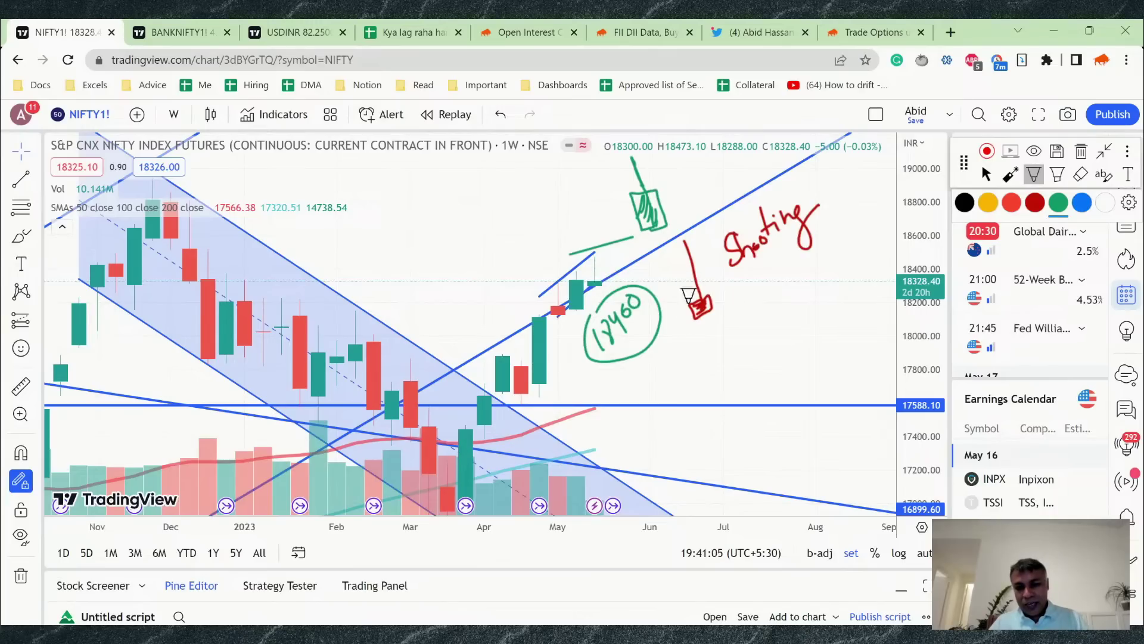
pyautogui.moveTo(680, 339)
pyautogui.mouseDown()
pyautogui.moveTo(673, 360)
pyautogui.moveTo(704, 348)
pyautogui.mouseUp()
pyautogui.moveTo(710, 327); pyautogui.dragTo(713, 332)
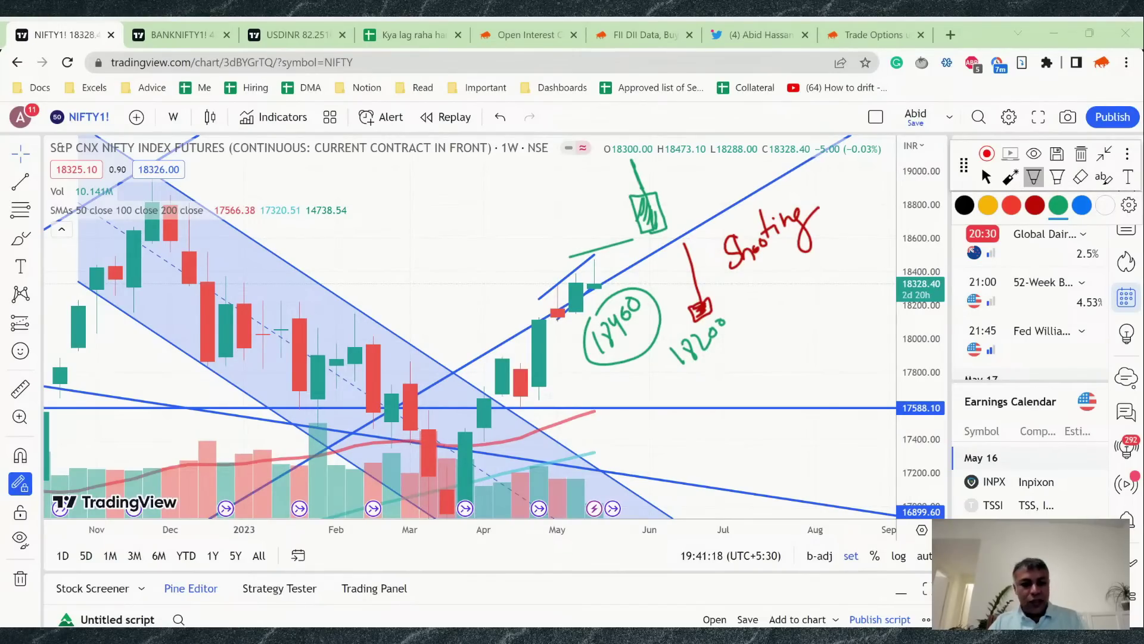
# Step: Enter "May be wait. If supports hold, then we will trade for upward breakout." as the 17-May Trades note and return to the NIFTY futures chart
pyautogui.click(397, 27)
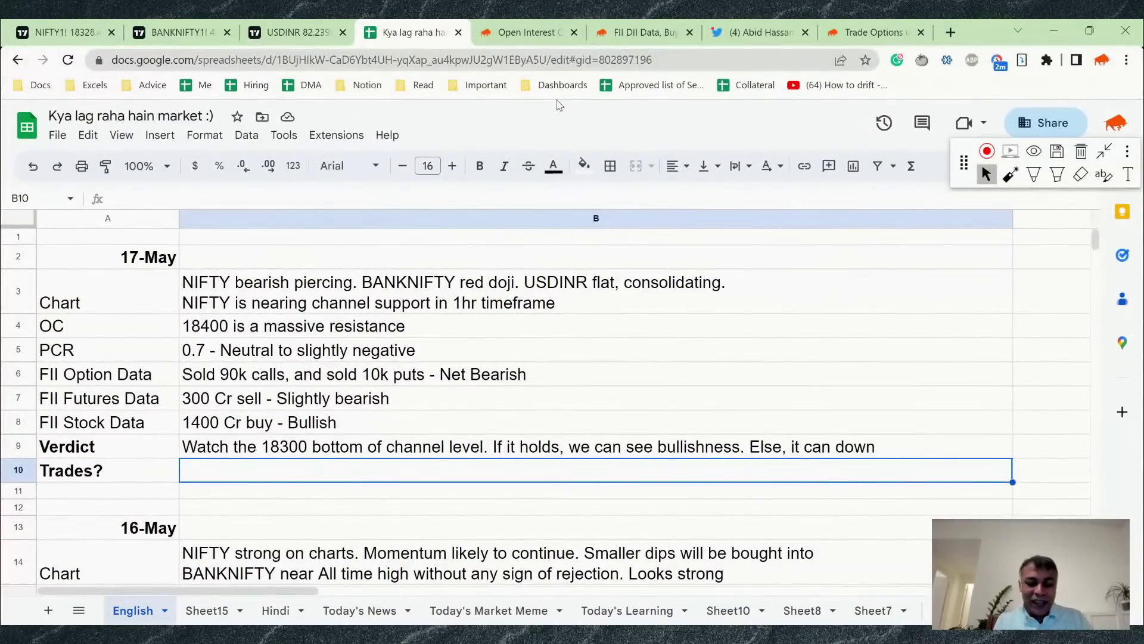
pyautogui.write('May be wait')
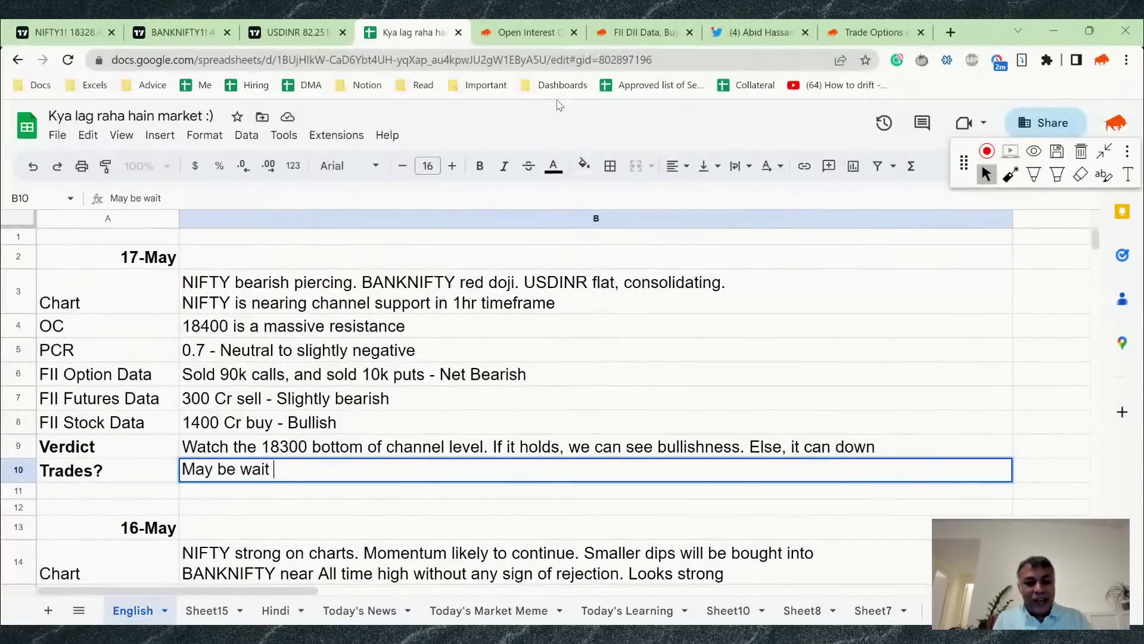
pyautogui.write('. I')
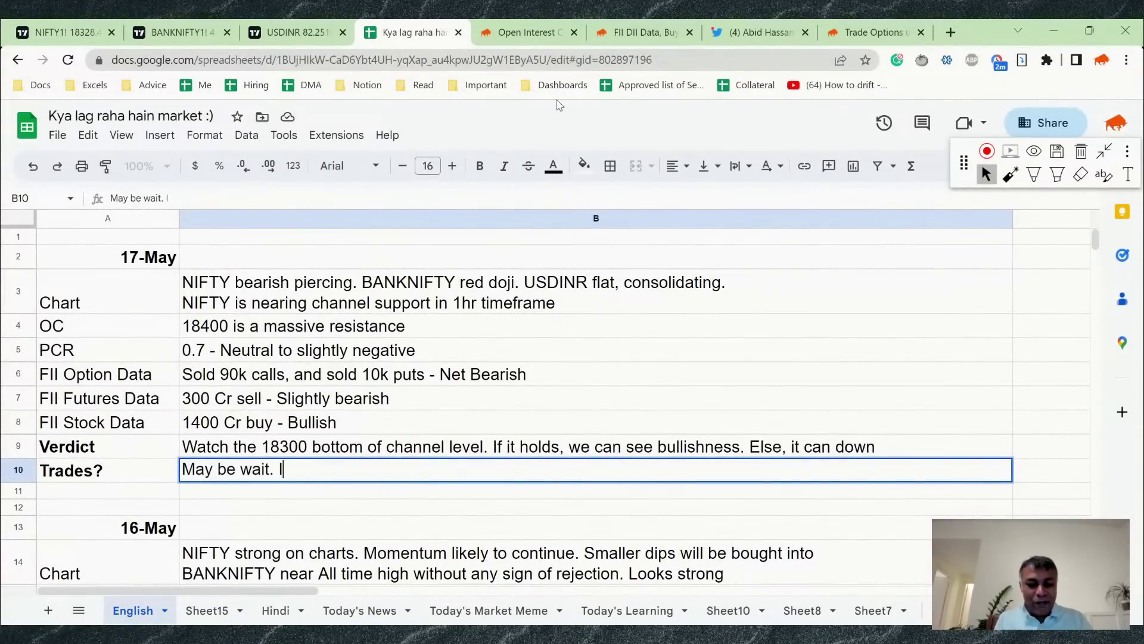
pyautogui.write('f supports h')
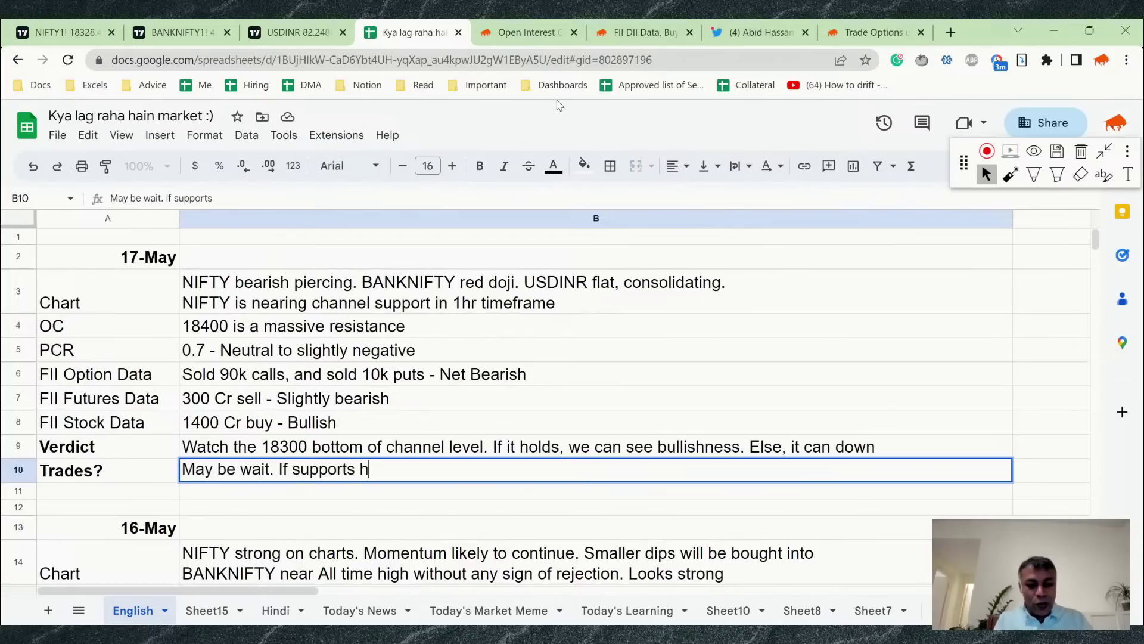
pyautogui.write('old, then we w')
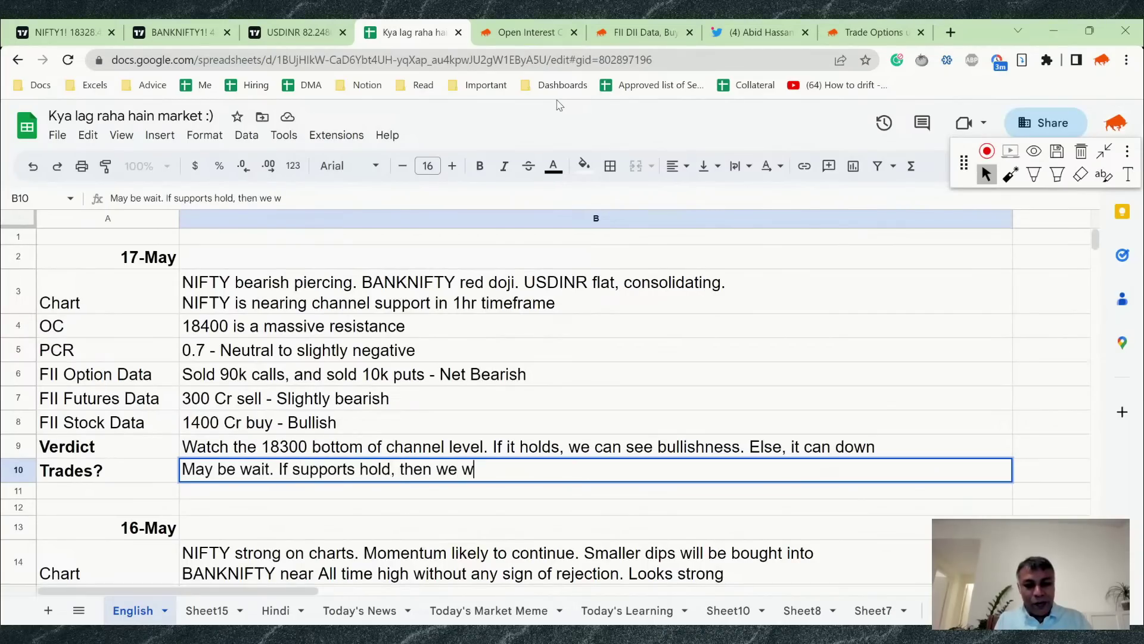
pyautogui.write('ill trade fo')
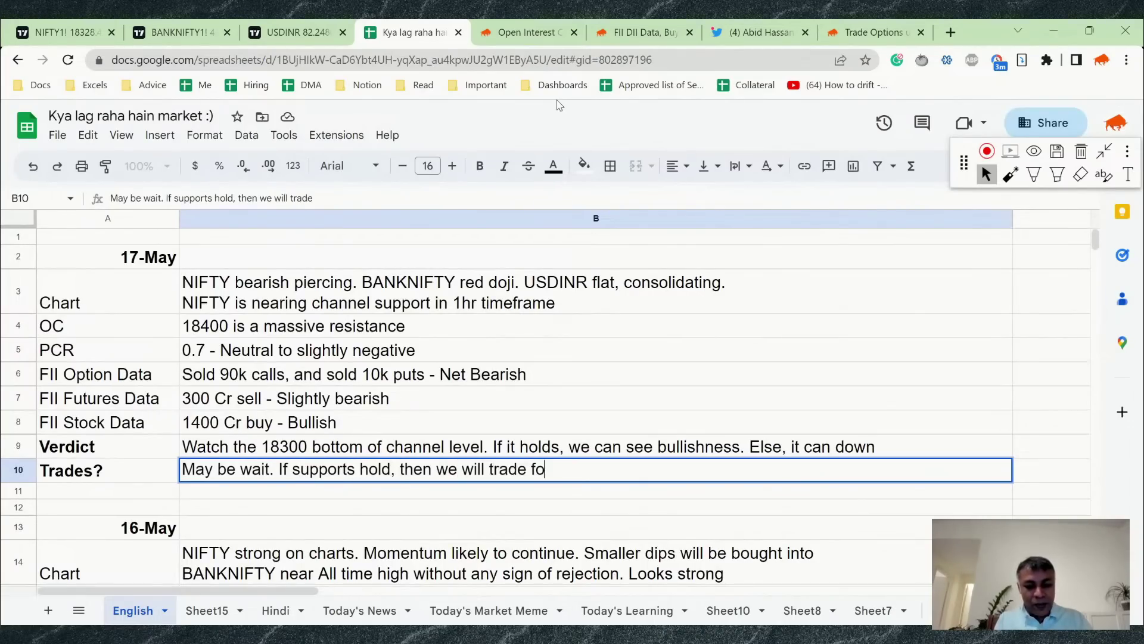
pyautogui.write('r upward breakout.')
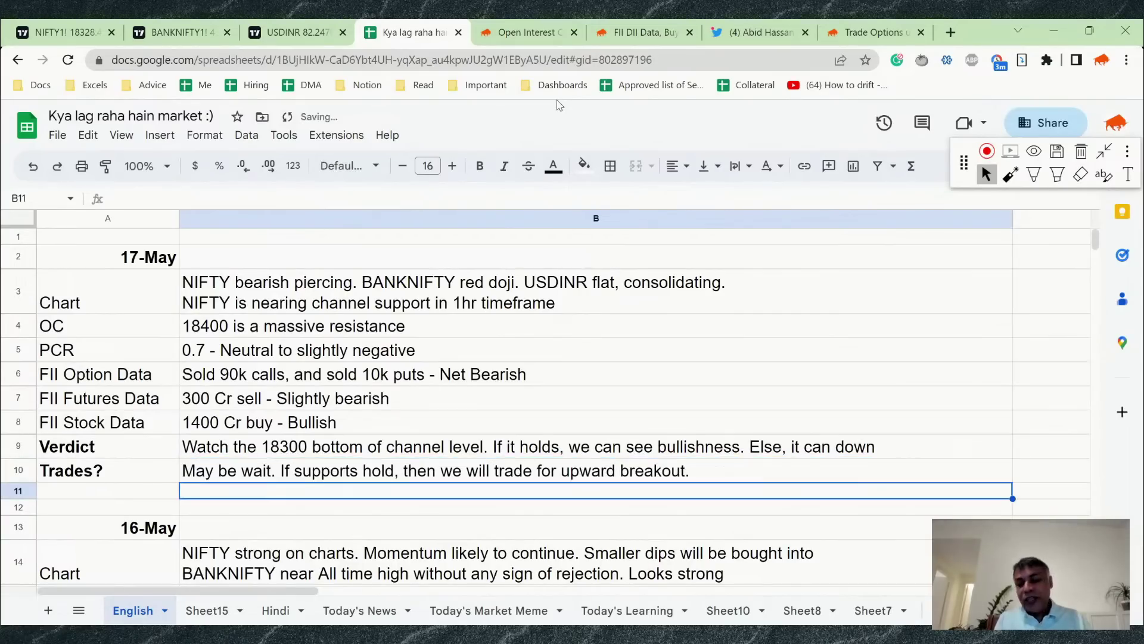
pyautogui.press('Return')
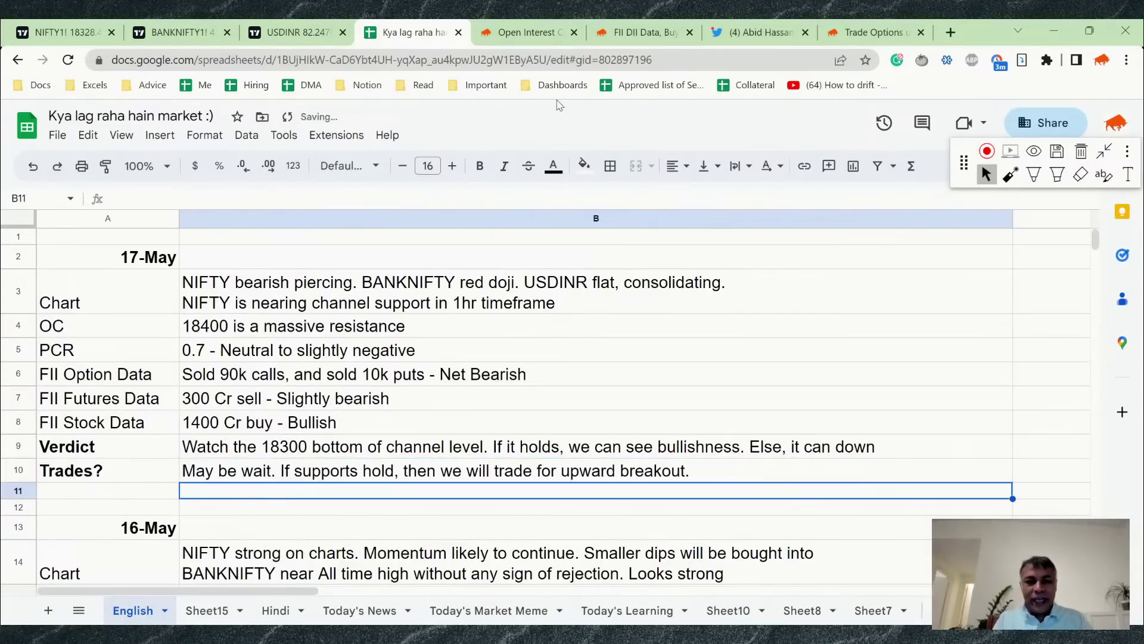
pyautogui.click(65, 33)
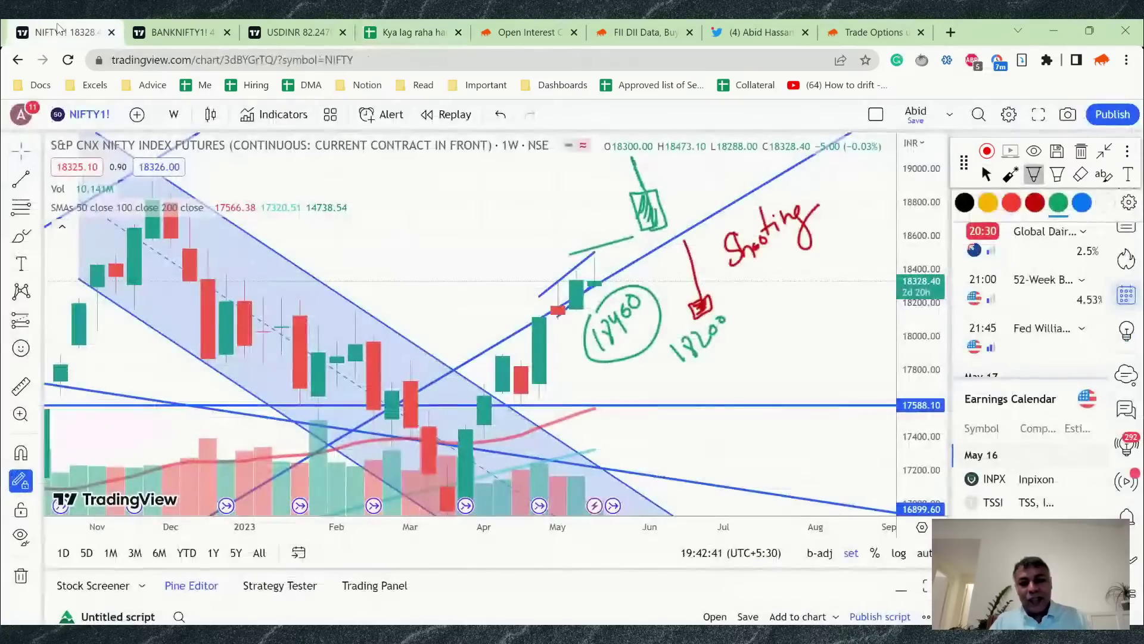